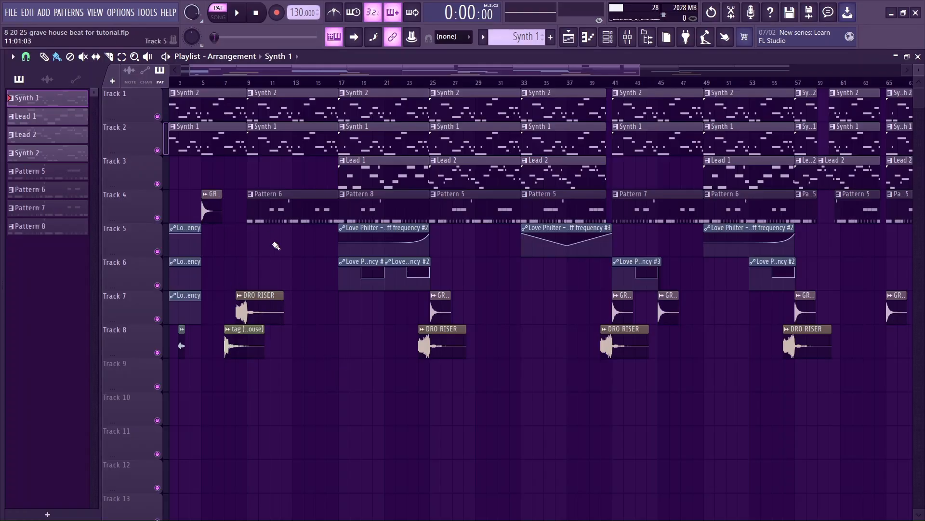
# Set the song position to bar 17 and play the arrangement from there
pyautogui.scroll(10, 310, 275)
pyautogui.scroll(1, 319, 376)
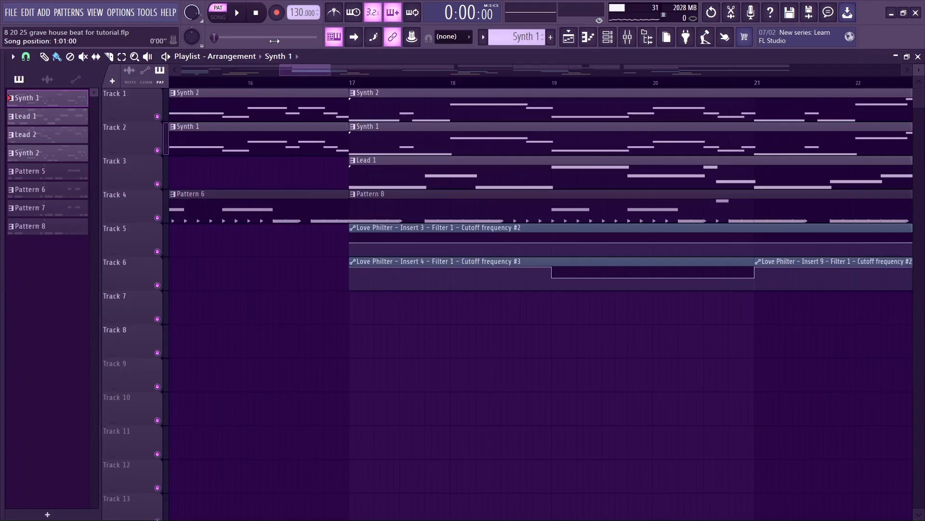
pyautogui.click(349, 83)
pyautogui.scroll(-10, 438, 420)
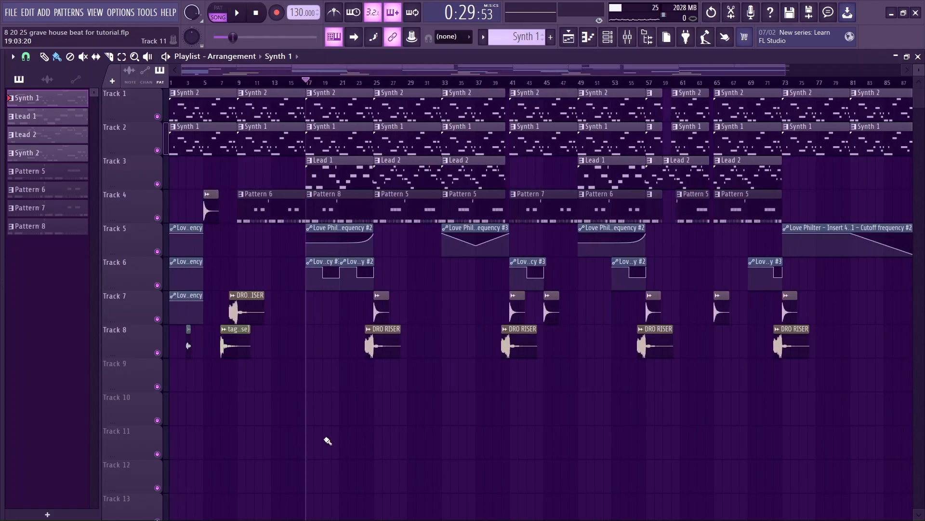
pyautogui.press('space')
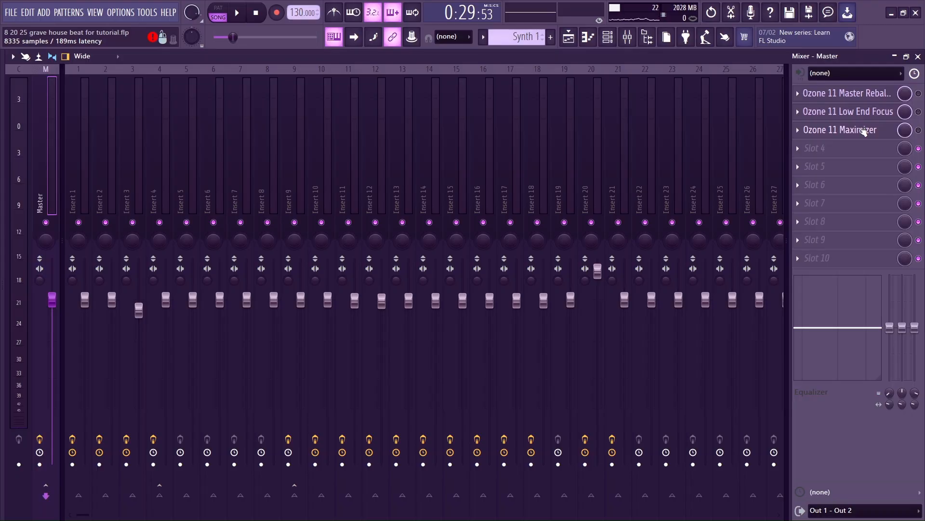
# Examine the settings of the Ozone 11 Master Rebalance, Low End Focus and Maximizer effects on the master track
pyautogui.click(868, 93)
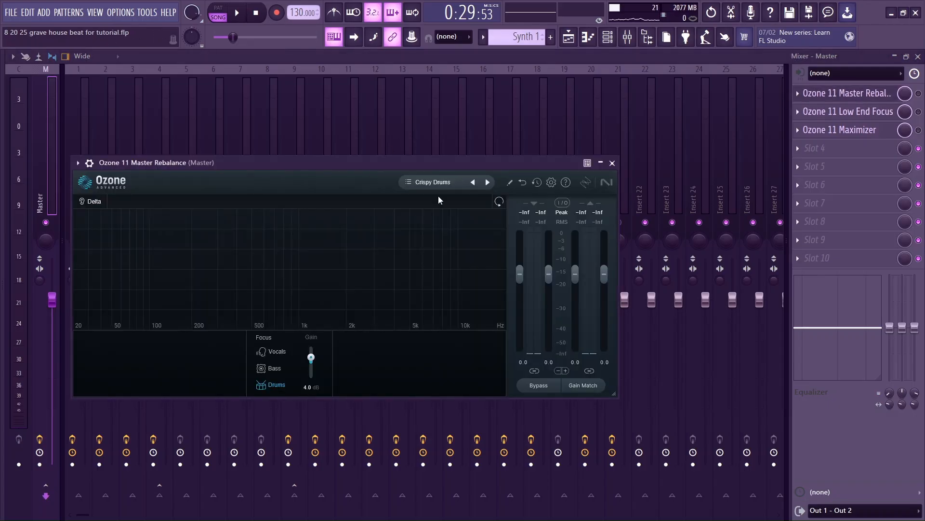
pyautogui.click(613, 163)
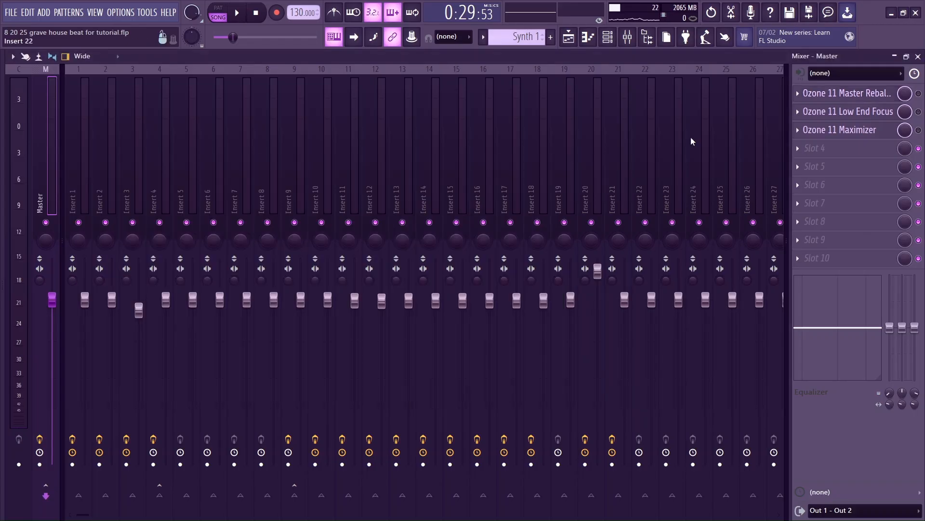
pyautogui.click(857, 111)
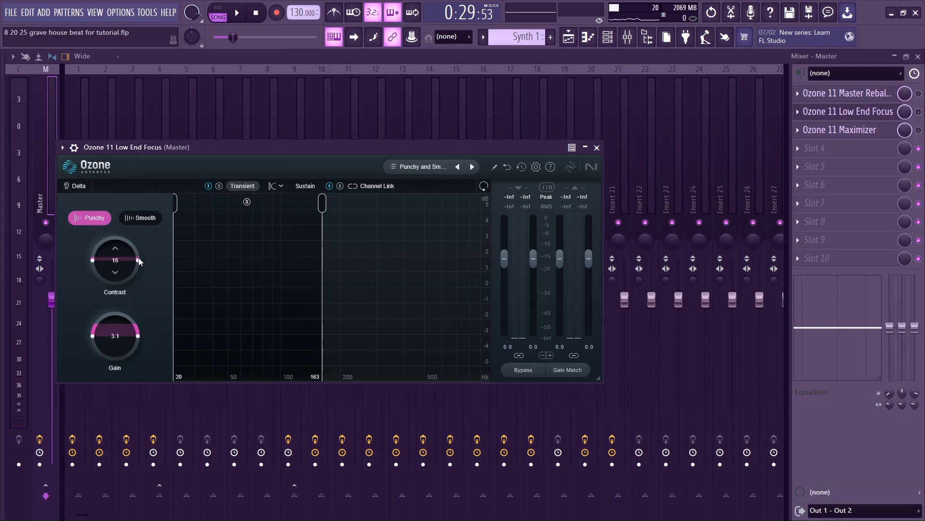
pyautogui.click(598, 147)
pyautogui.click(862, 129)
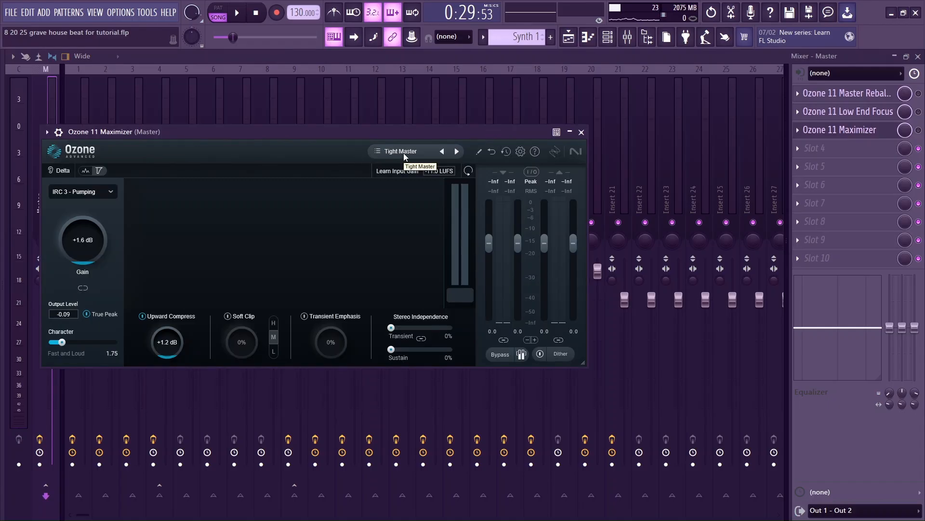
pyautogui.click(581, 132)
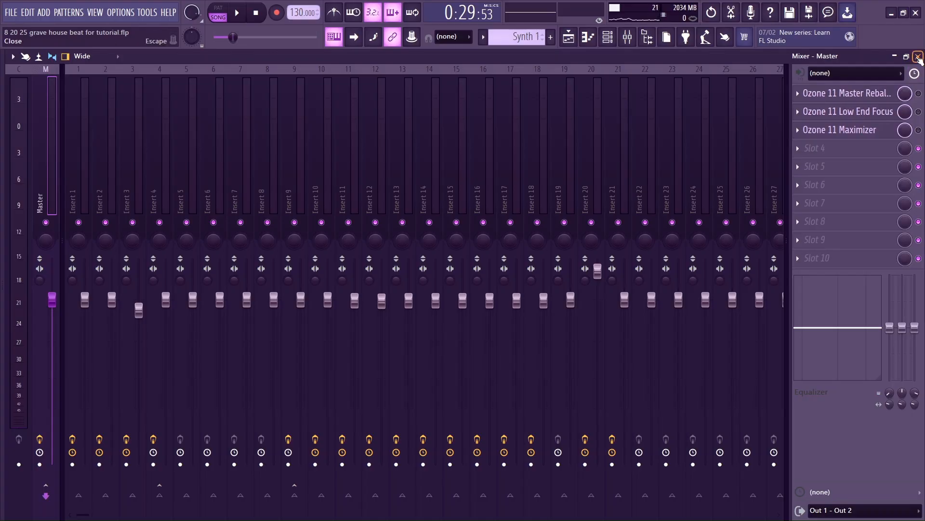
pyautogui.click(918, 57)
# Return the song position to the start and look over the whole arrangement in the playlist
pyautogui.moveTo(305, 81); pyautogui.dragTo(138, 72)
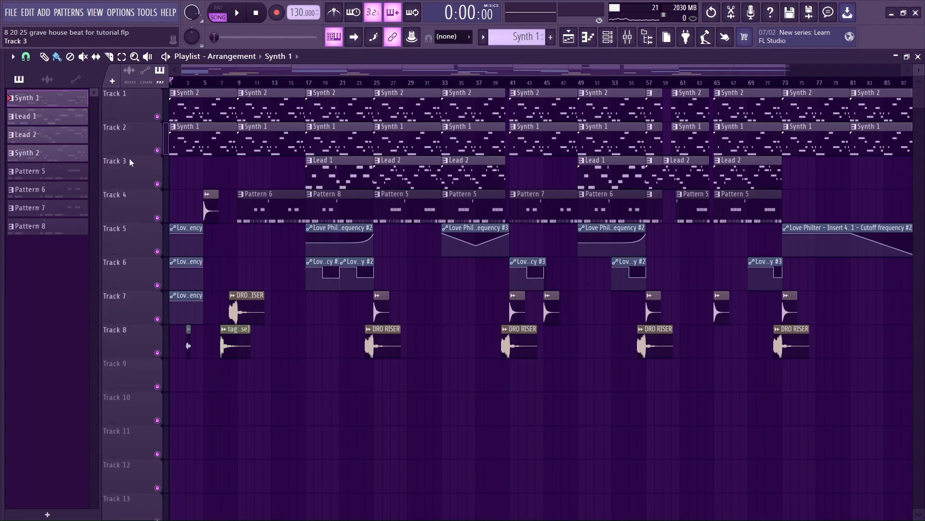
pyautogui.scroll(4, 126, 160)
pyautogui.scroll(-3, 531, 423)
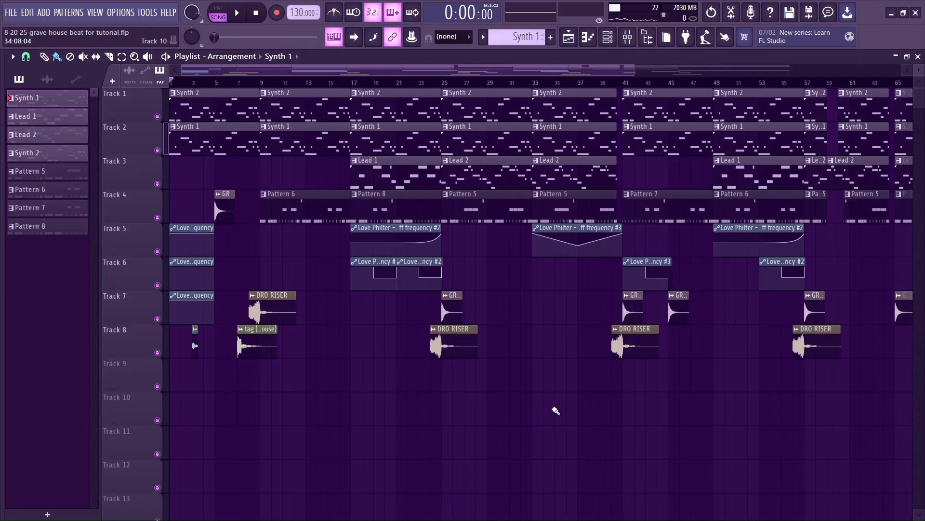
pyautogui.scroll(2, 322, 452)
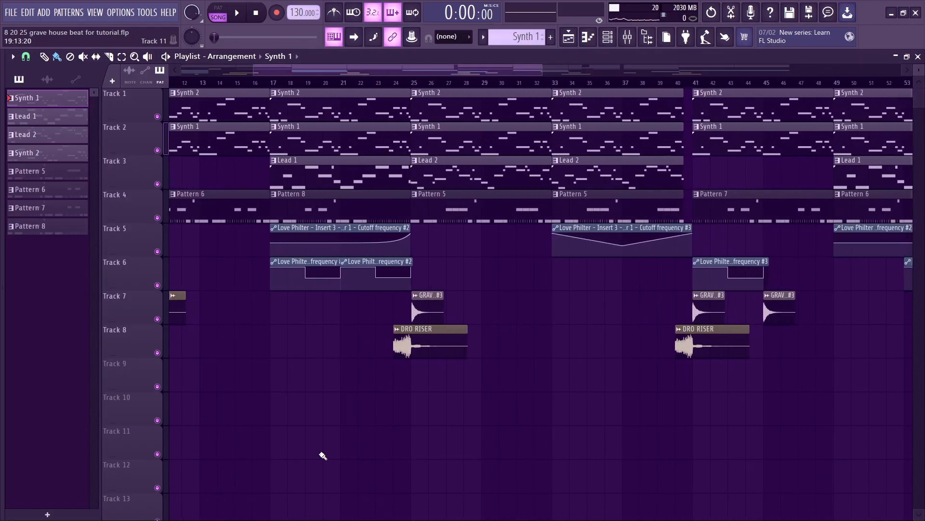
pyautogui.moveTo(380, 74); pyautogui.dragTo(232, 67)
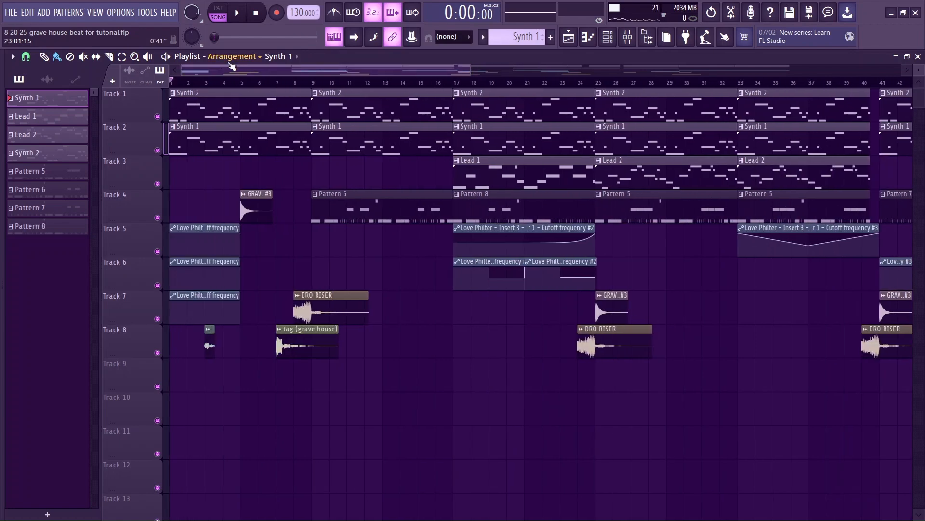
# Solo Track 2 in the playlist, leaving only the Synth 1 clips active
pyautogui.rightClick(158, 151)
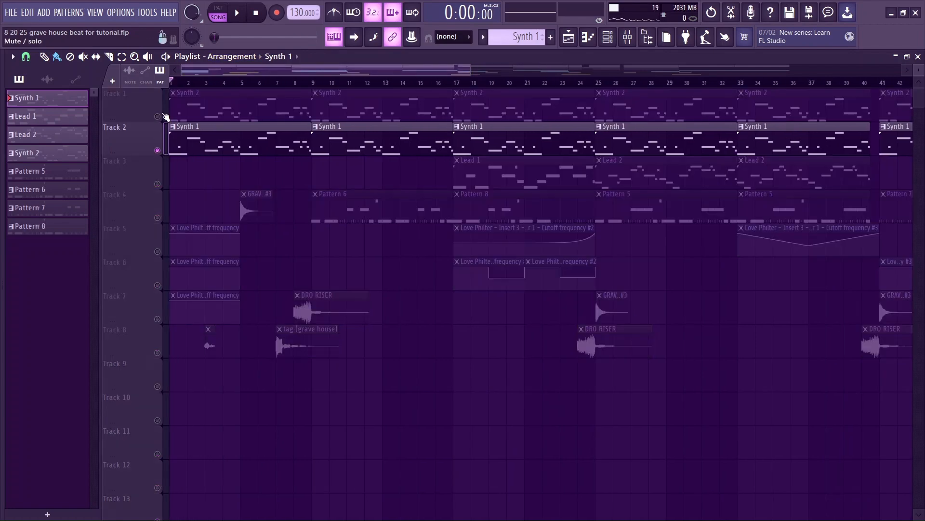
pyautogui.click(159, 116)
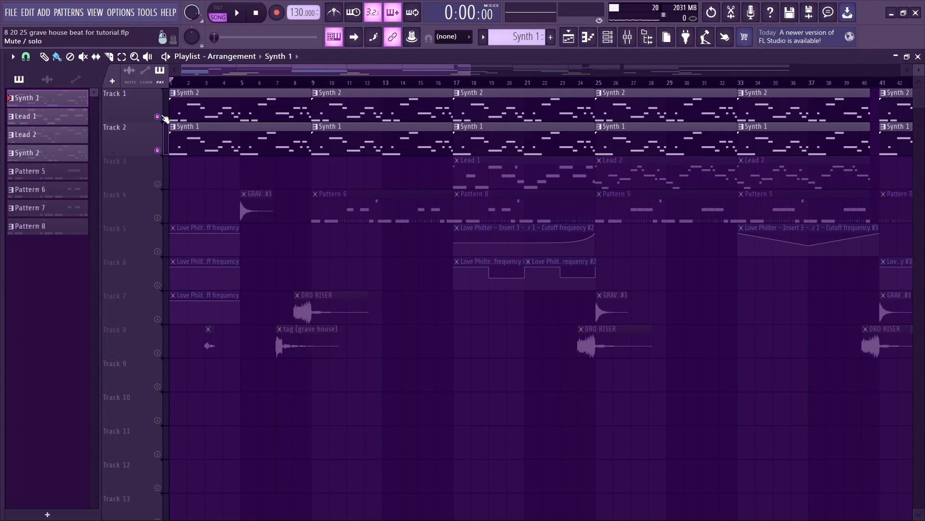
pyautogui.click(595, 42)
pyautogui.moveTo(413, 151); pyautogui.dragTo(387, 187)
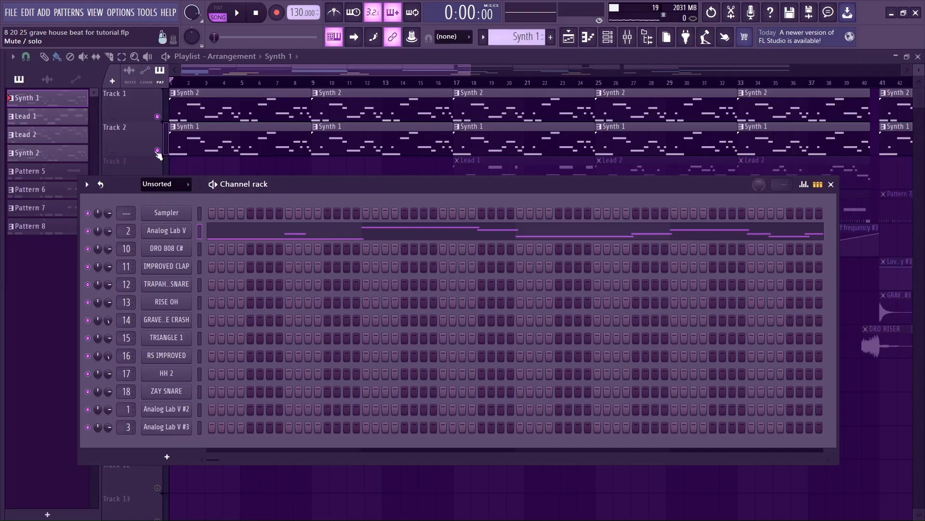
pyautogui.press('F6')
pyautogui.keyDown('ctrl'); pyautogui.click(158, 150); pyautogui.keyUp('ctrl')
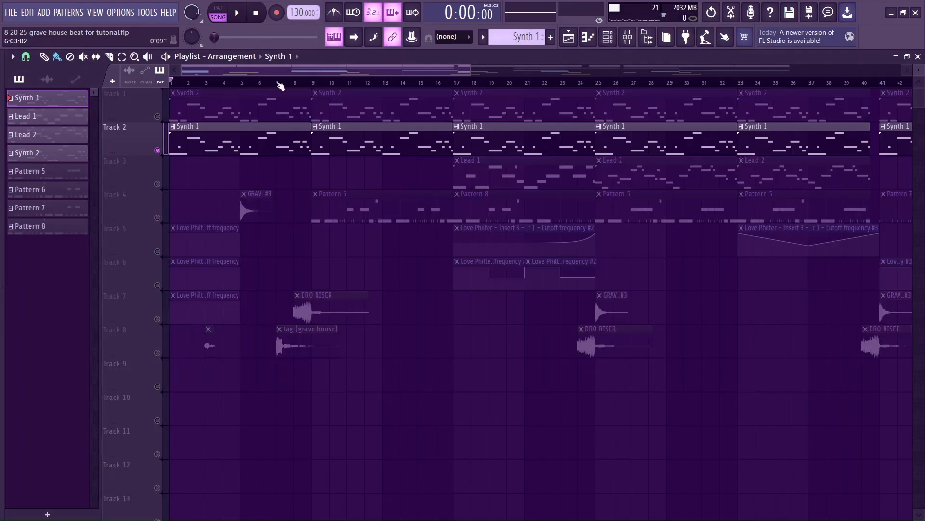
# Examine the Analog Lab V instrument's Asian Lead preset and its effects page from the channel rack
pyautogui.click(607, 43)
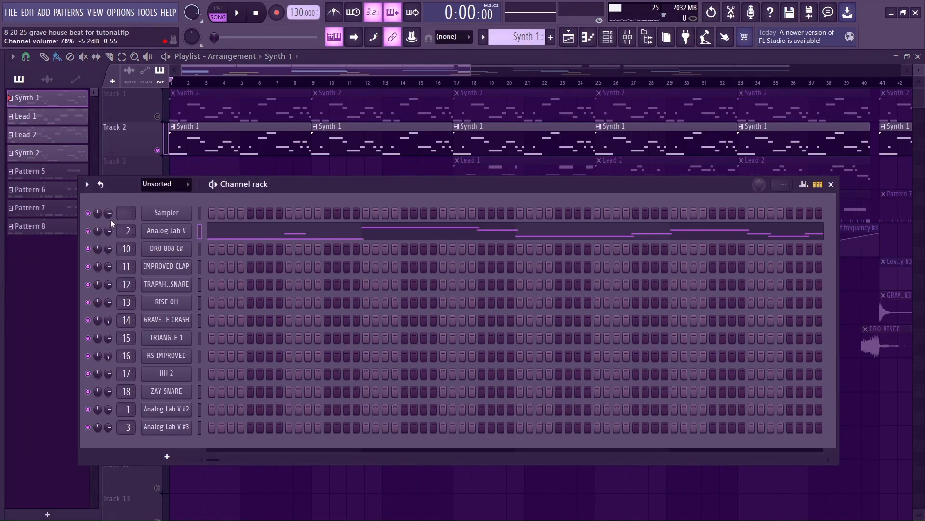
pyautogui.doubleClick(274, 139)
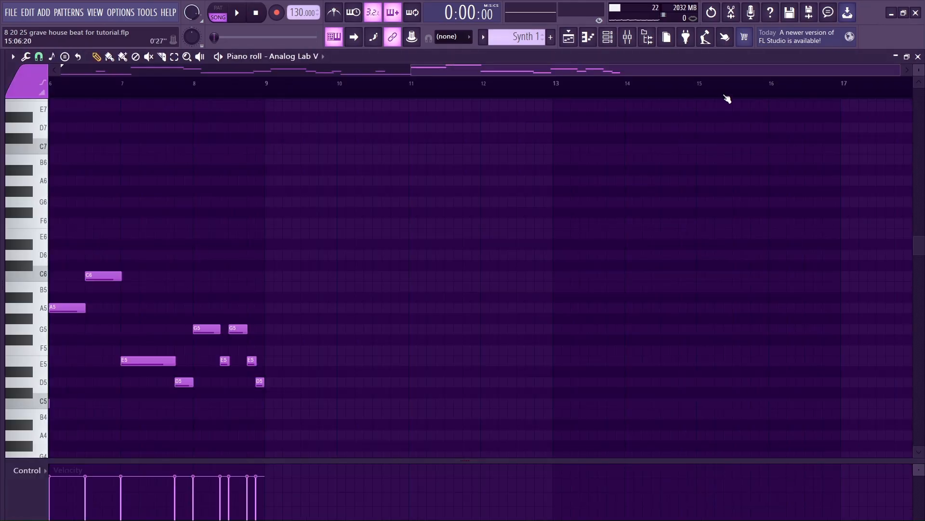
pyautogui.click(628, 37)
pyautogui.click(607, 37)
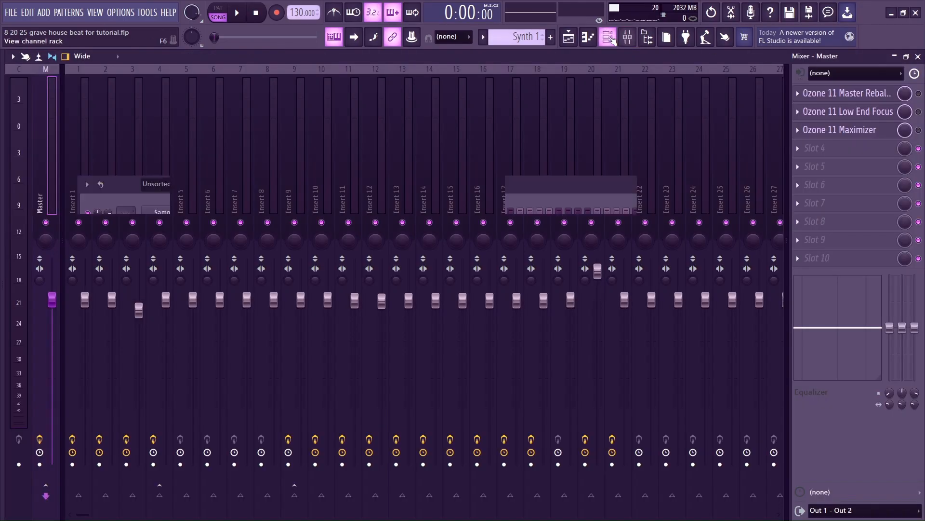
pyautogui.click(167, 232)
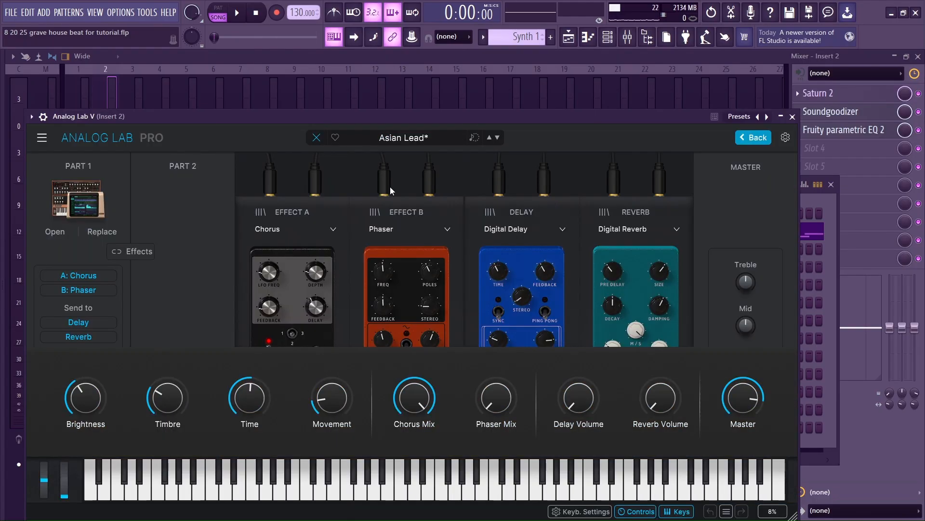
pyautogui.click(311, 140)
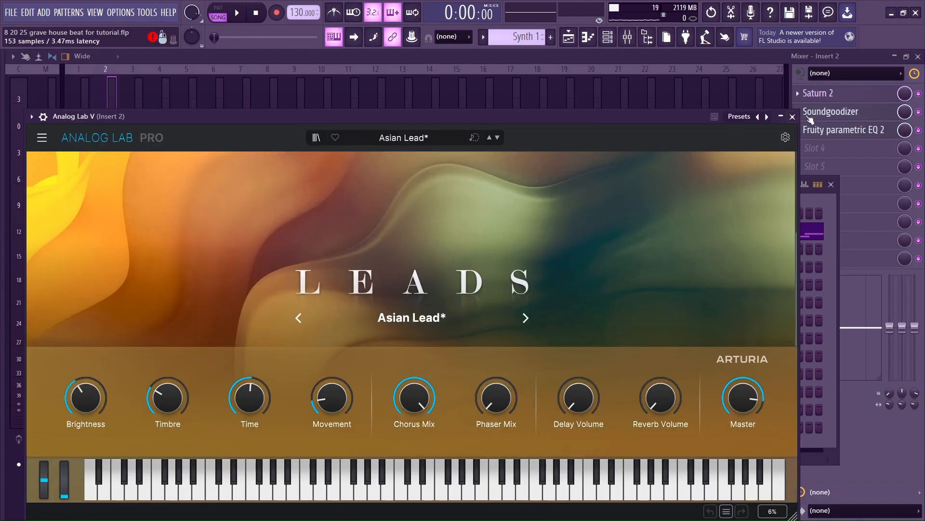
pyautogui.click(792, 117)
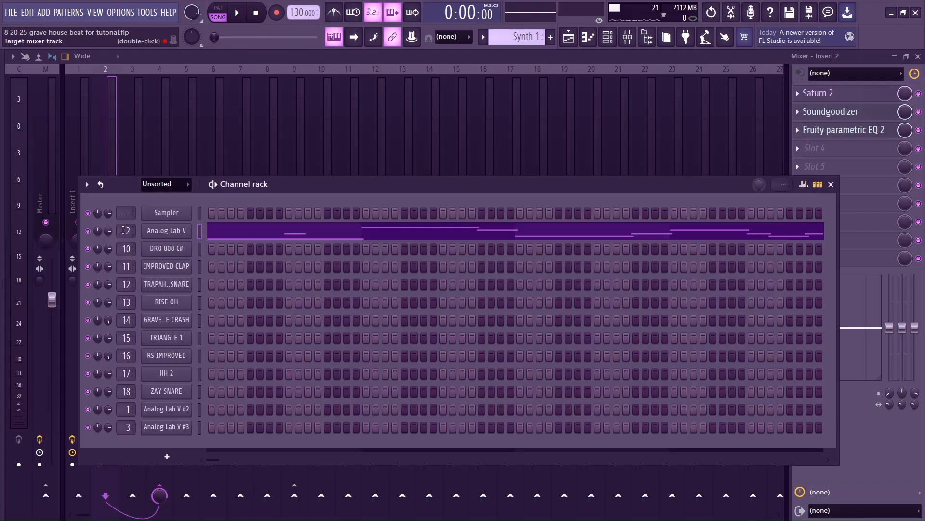
# Route the Analog Lab V channel straight to the master and play its melody in the piano roll without insert effects
pyautogui.scroll(-2, 125, 230)
pyautogui.press('space')
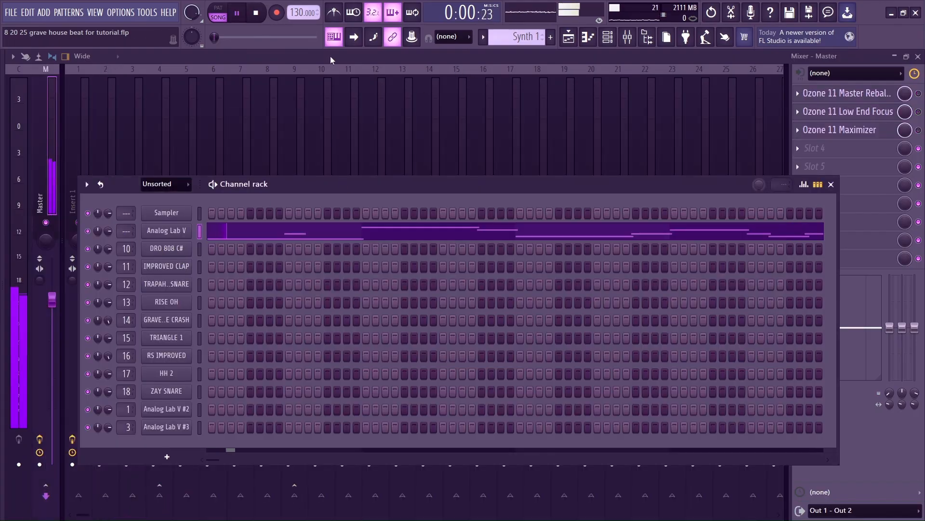
pyautogui.rightClick(187, 227)
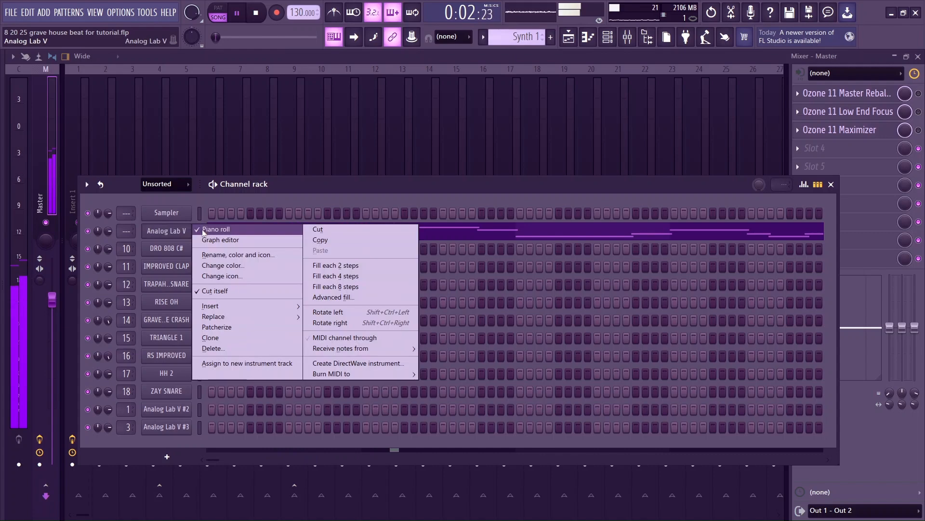
pyautogui.click(201, 230)
pyautogui.rightClick(176, 231)
pyautogui.click(211, 230)
pyautogui.scroll(-4, 324, 207)
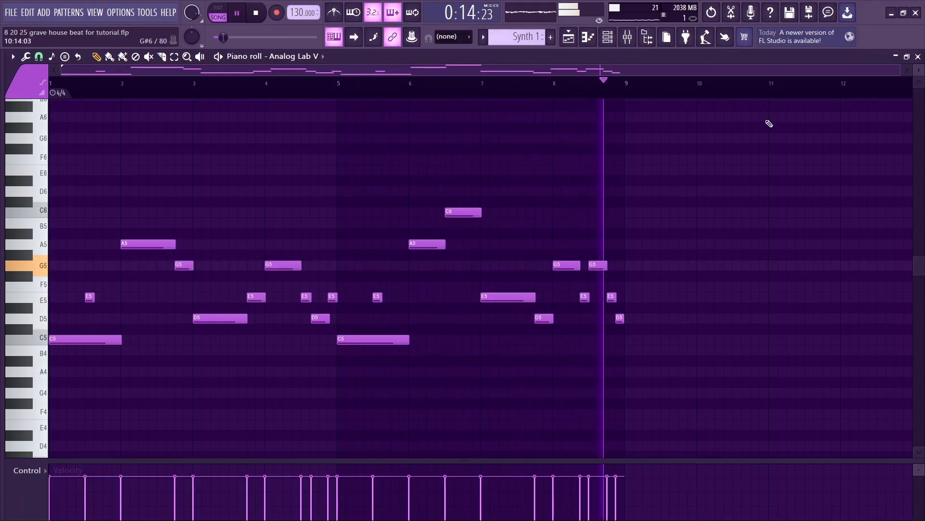
pyautogui.press('space')
pyautogui.click(918, 57)
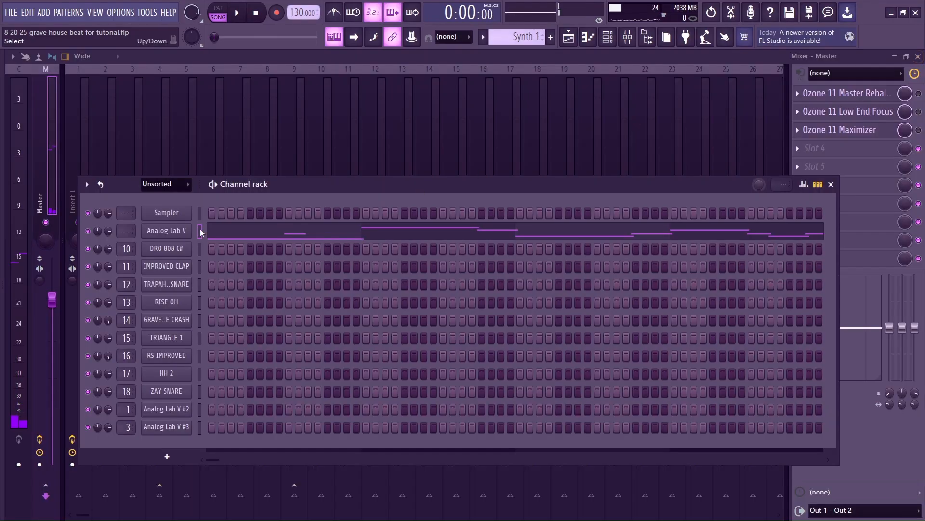
# With Analog Lab V routed back to mixer track 2, play its melody in the piano roll with the insert effects
pyautogui.rightClick(194, 233)
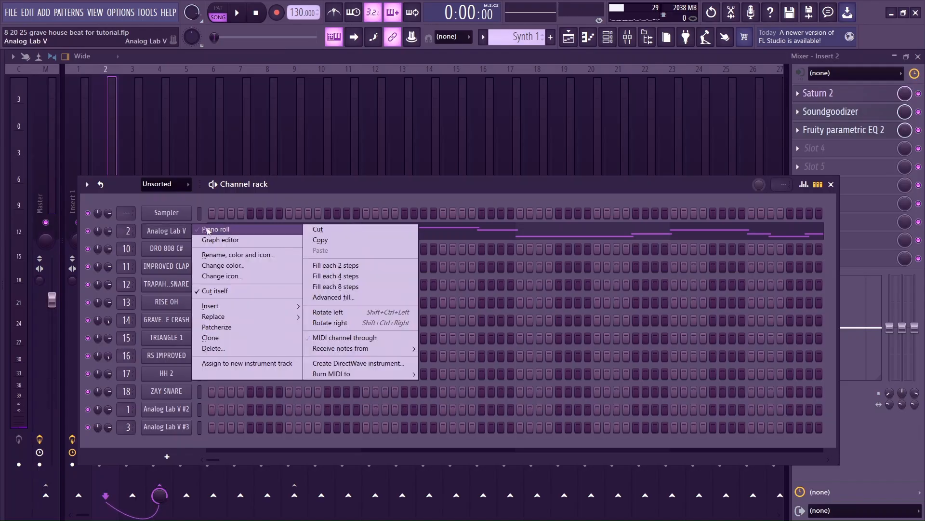
pyautogui.click(226, 230)
pyautogui.press('space')
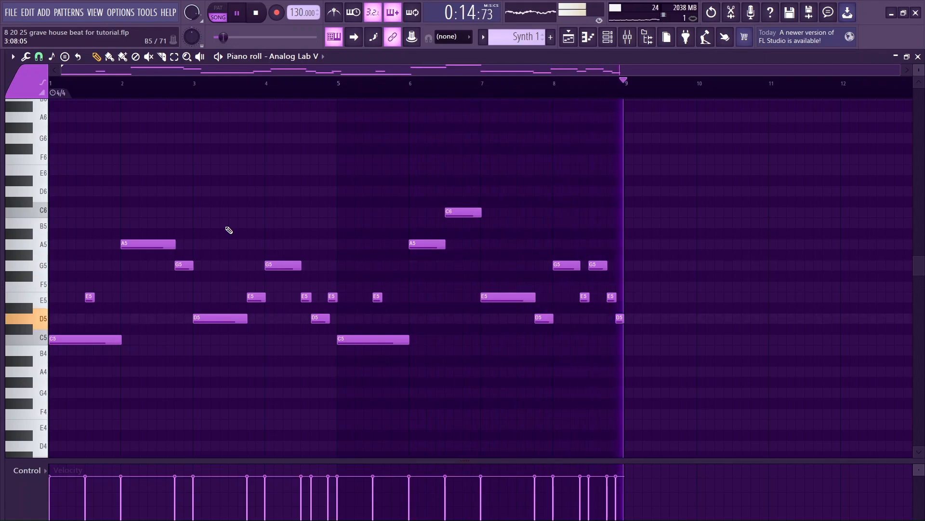
pyautogui.press('space')
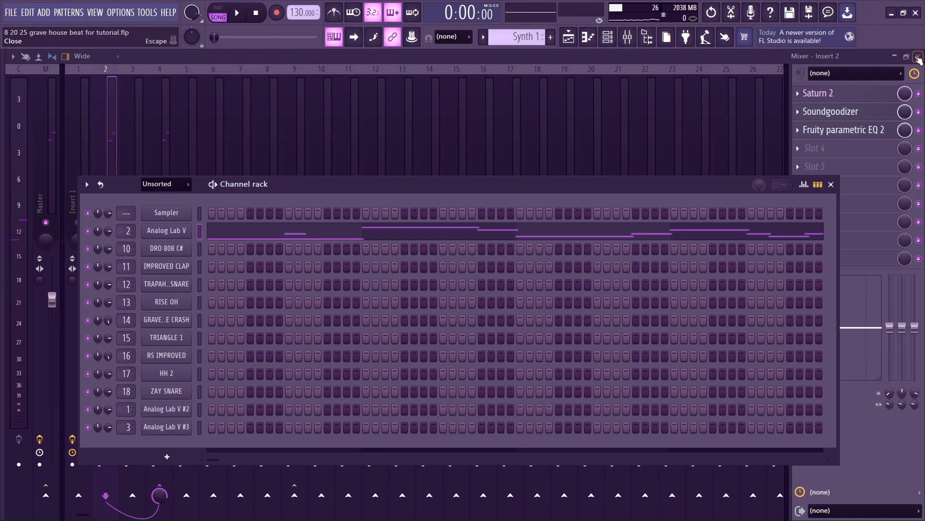
pyautogui.click(917, 57)
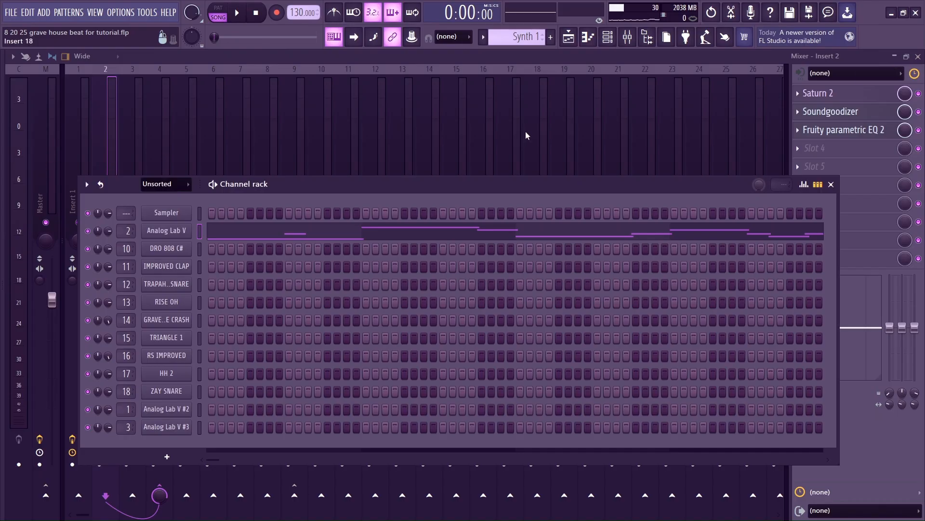
# Examine the Saturn 2 and Soundgoodizer settings on mixer Insert 2
pyautogui.click(831, 184)
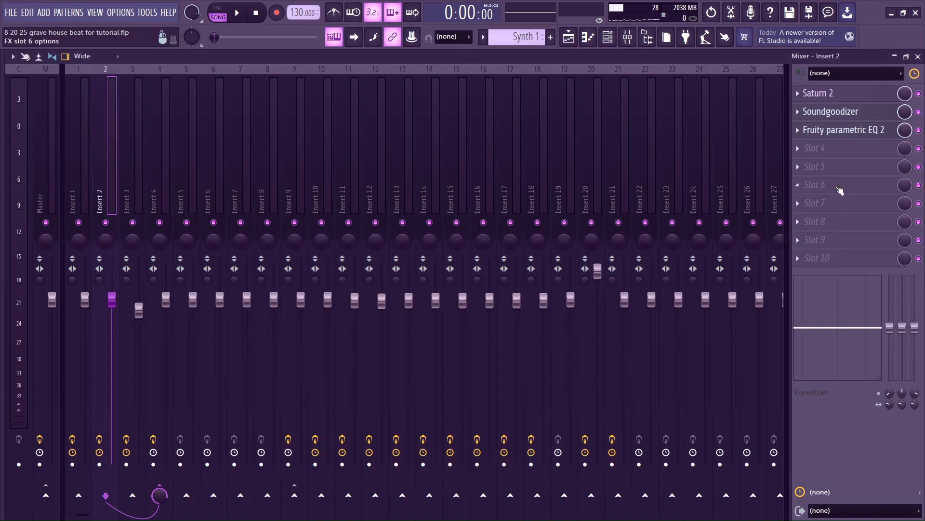
pyautogui.click(830, 93)
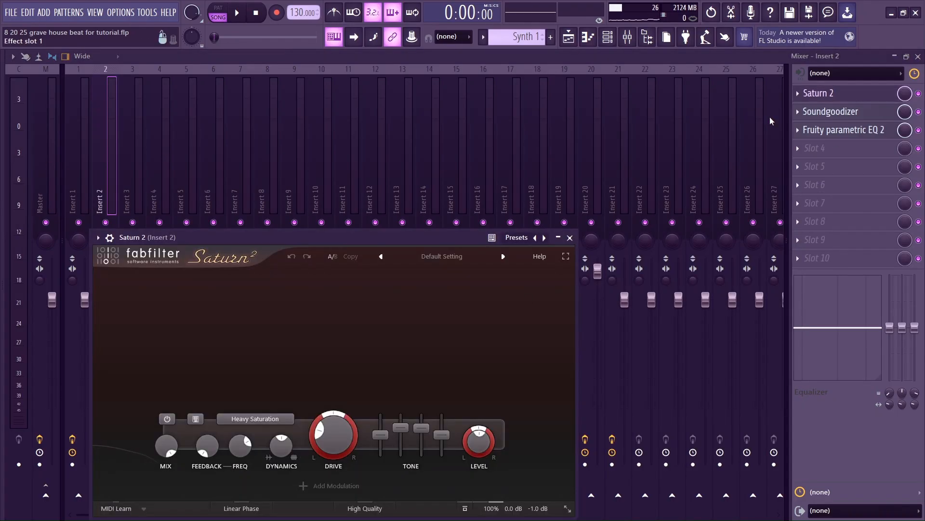
pyautogui.moveTo(333, 438)
pyautogui.moveTo(401, 432)
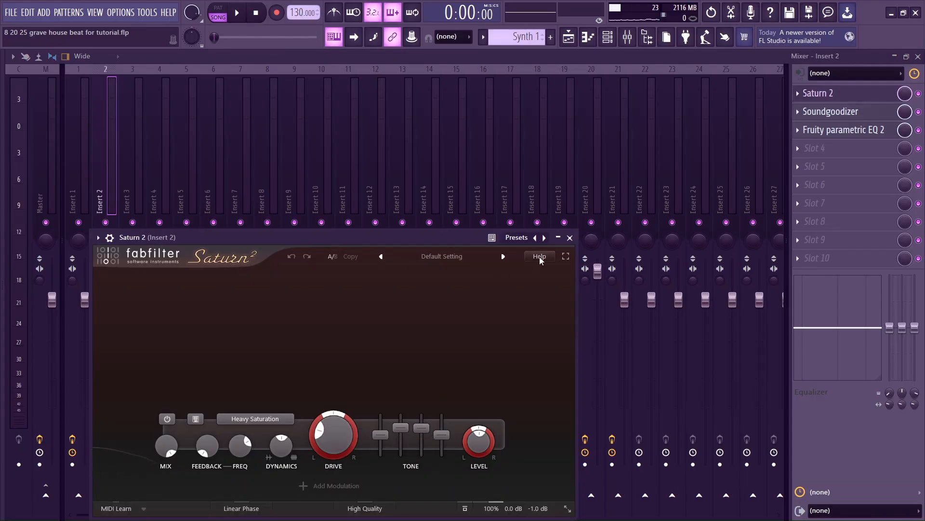
pyautogui.click(569, 237)
pyautogui.click(835, 121)
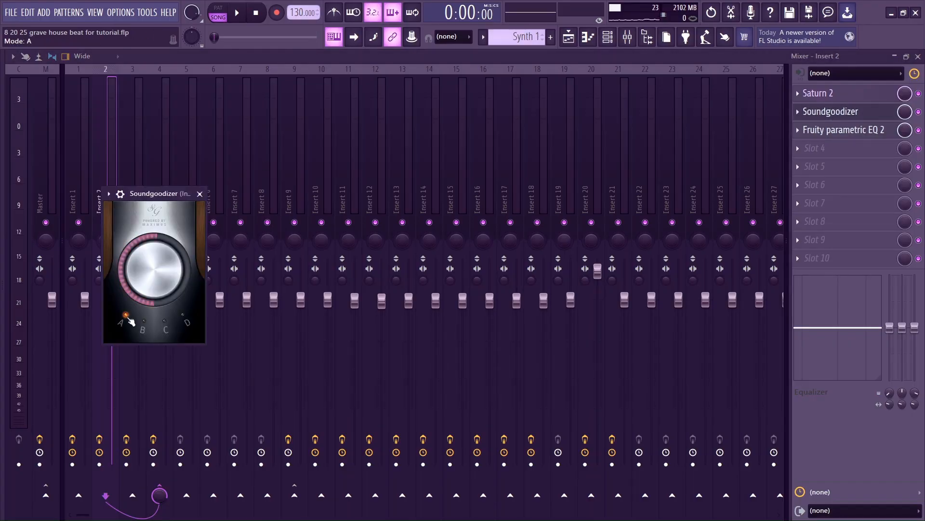
pyautogui.click(200, 193)
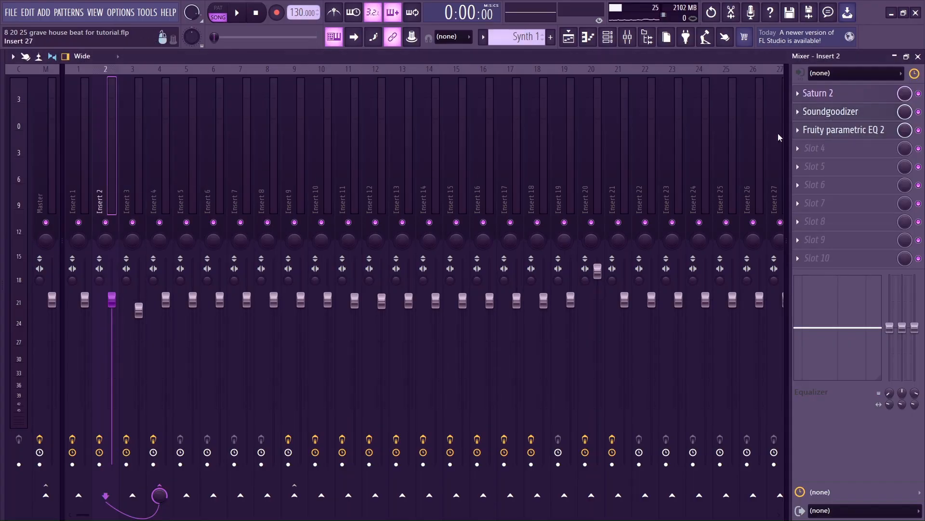
# Examine the Fruity parametric EQ 2 curve on mixer Insert 2, and return to the playlist
pyautogui.click(829, 131)
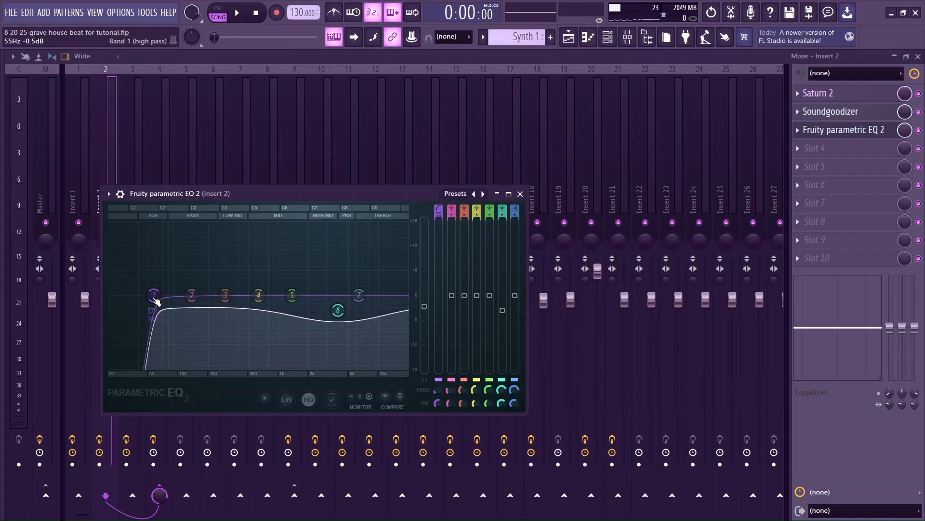
pyautogui.click(520, 193)
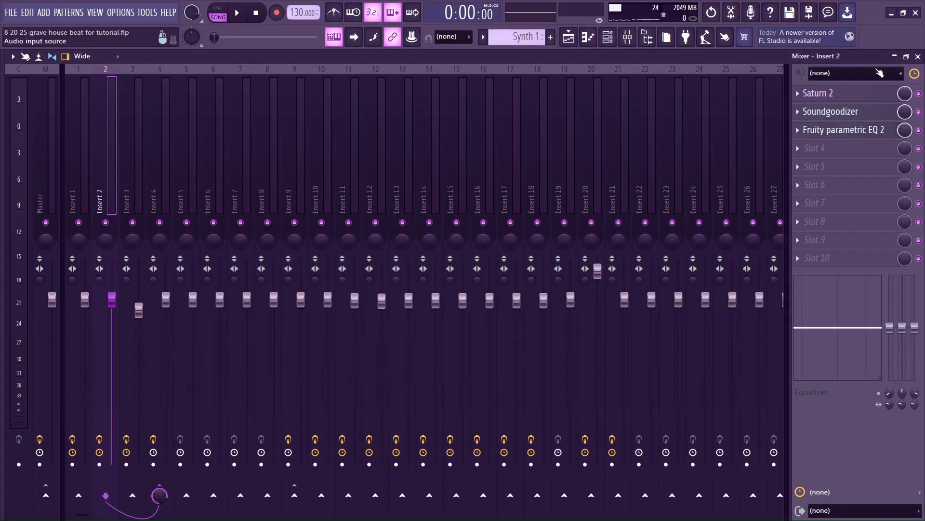
pyautogui.click(918, 57)
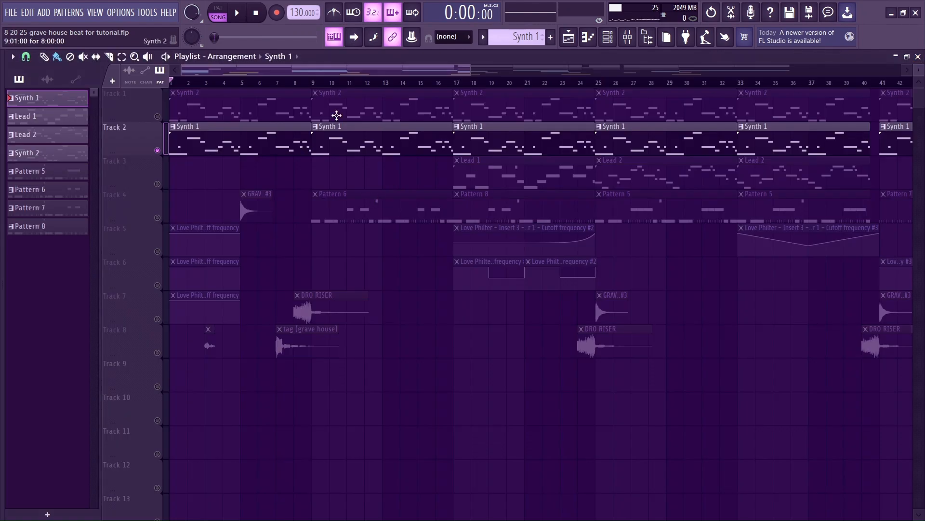
# Solo Track 1 in the playlist and show the whole Synth 2 melody in the piano roll
pyautogui.click(158, 117)
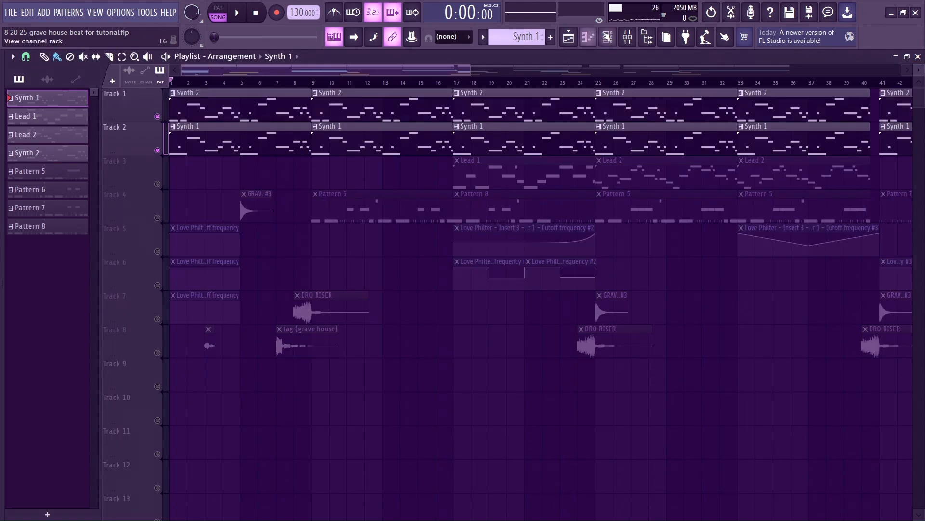
pyautogui.click(608, 37)
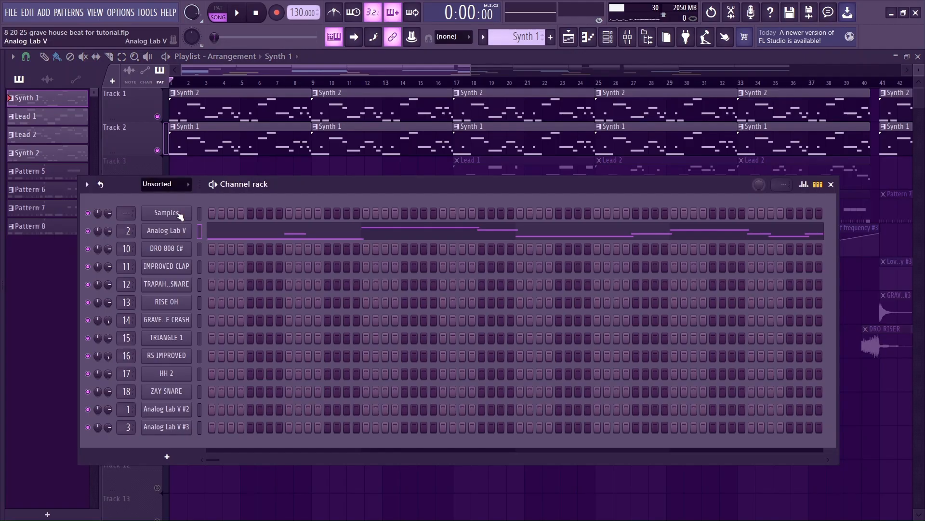
pyautogui.doubleClick(205, 110)
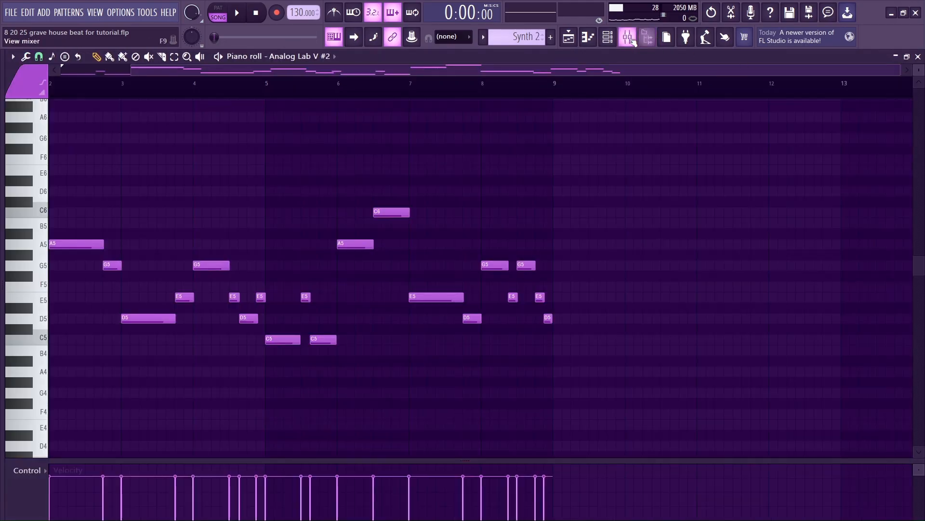
pyautogui.click(608, 36)
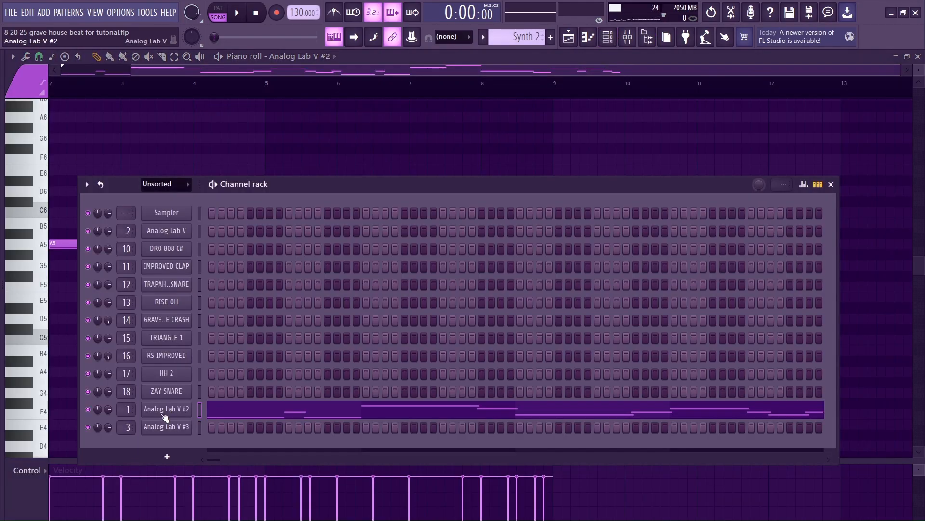
pyautogui.click(831, 184)
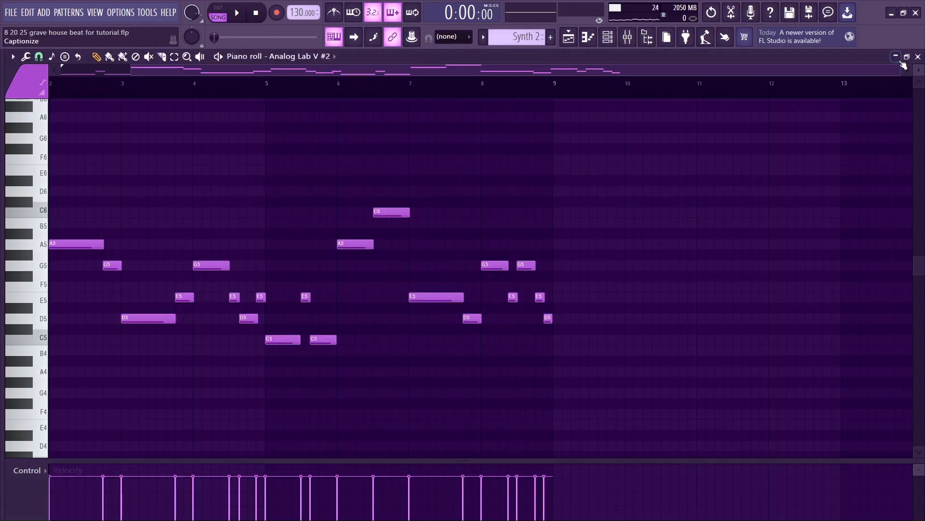
pyautogui.click(897, 57)
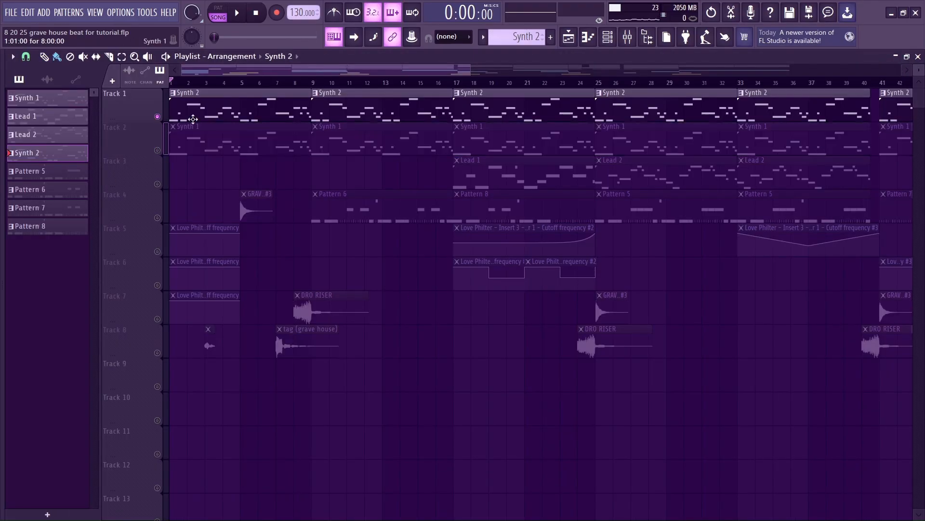
pyautogui.doubleClick(214, 105)
pyautogui.moveTo(396, 70); pyautogui.dragTo(305, 67)
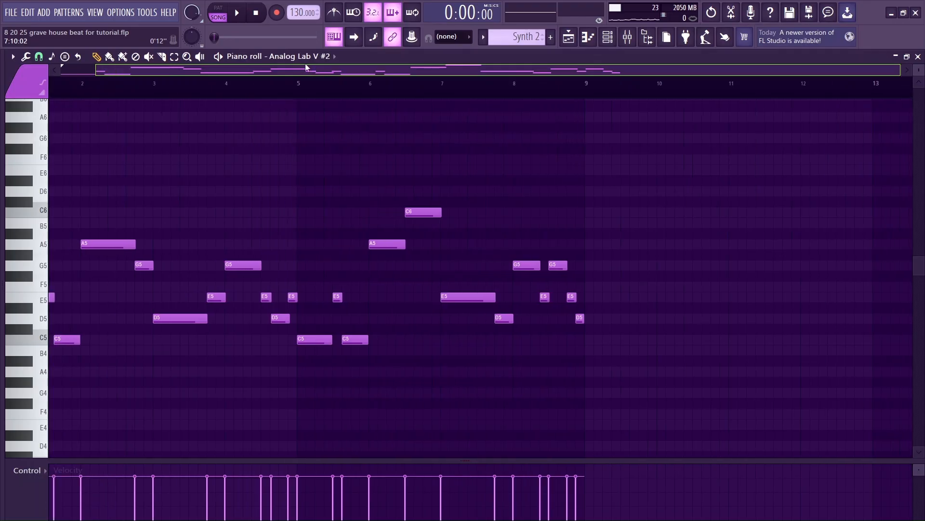
# Route the Analog Lab V #2 channel straight to the master and play its melody without insert effects
pyautogui.press('F6')
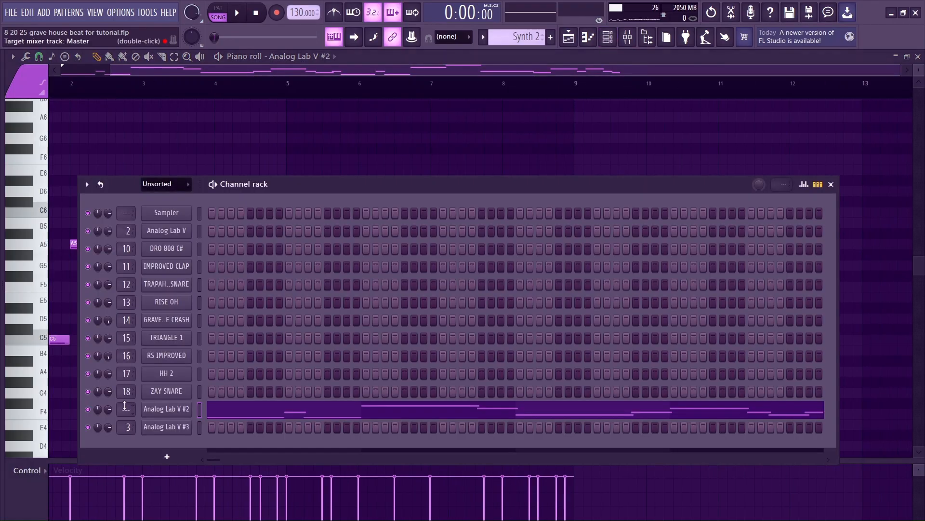
pyautogui.press('F6')
pyautogui.press('space')
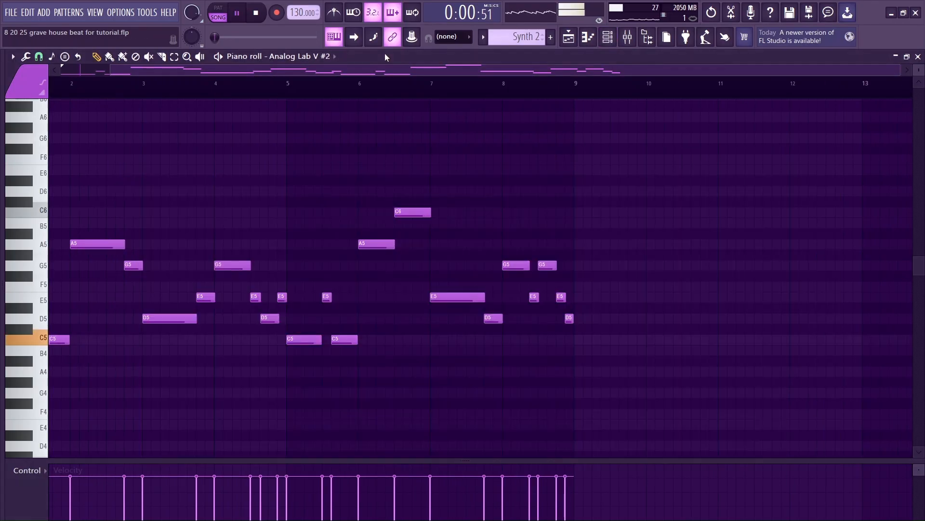
pyautogui.click(281, 61)
pyautogui.moveTo(265, 70); pyautogui.dragTo(205, 73)
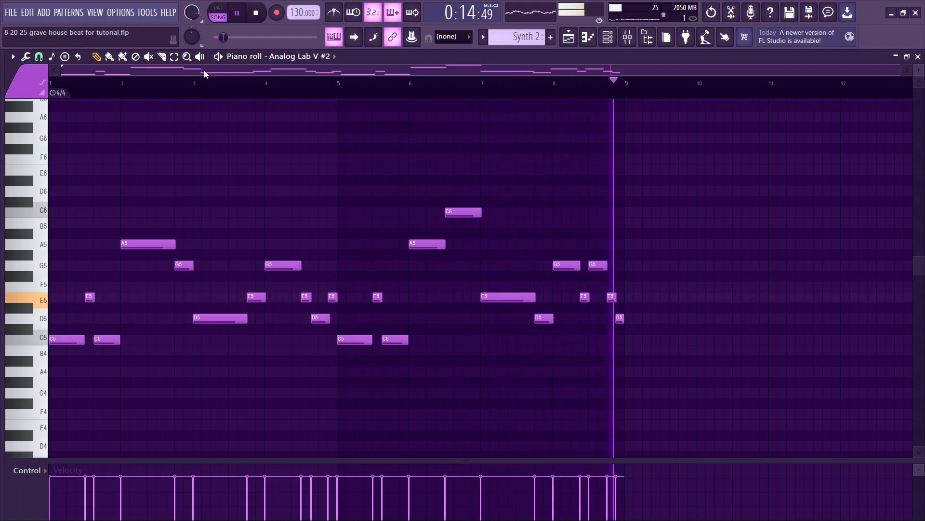
pyautogui.press('space')
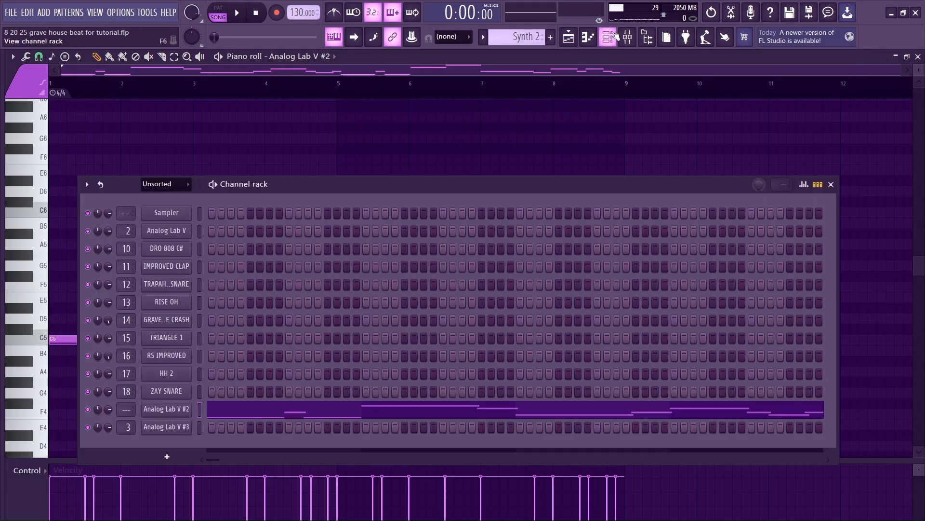
# Examine the Analog Lab V #2 instrument's 80's Bit preset, and route the channel back to mixer track 1
pyautogui.click(608, 37)
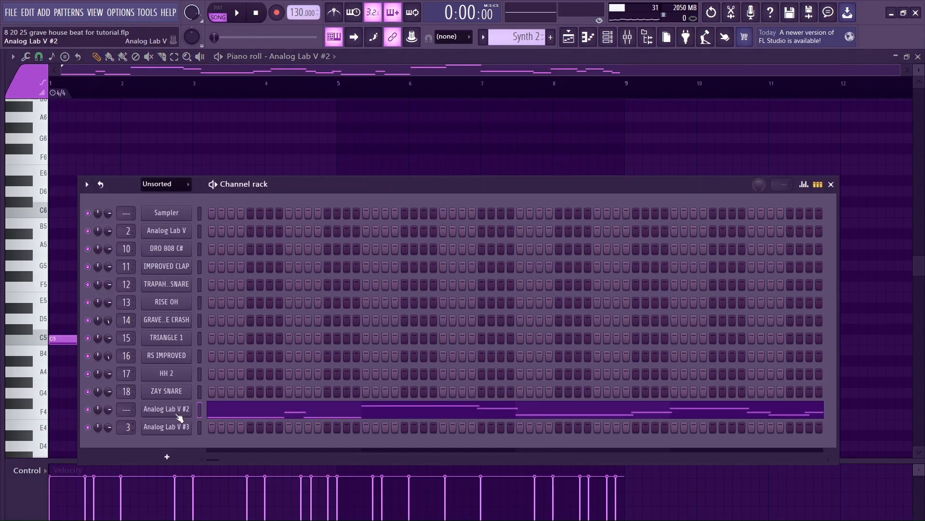
pyautogui.click(151, 412)
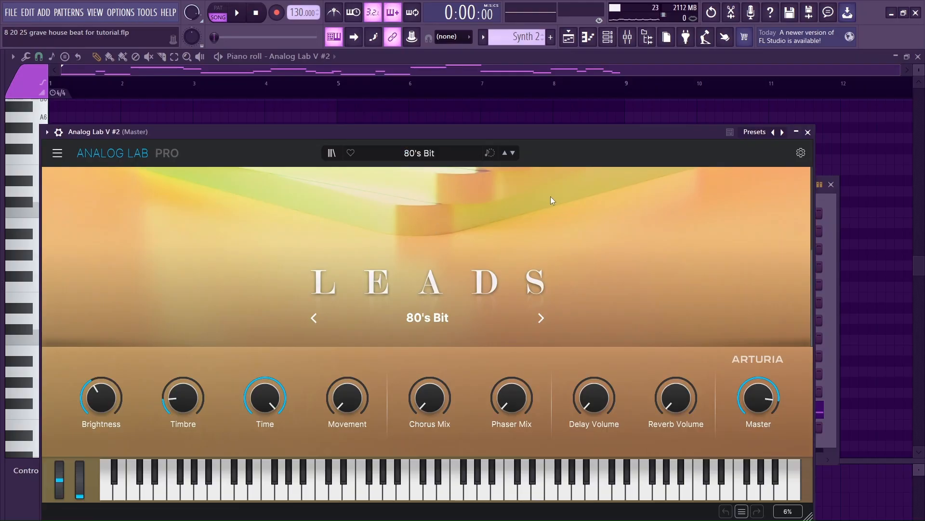
pyautogui.click(808, 132)
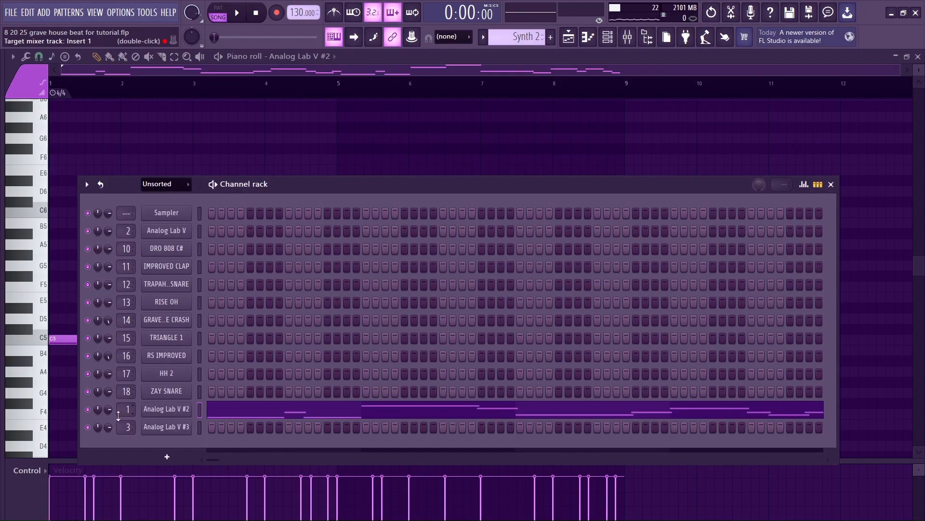
# Examine the Soundgoodizer and Fruity parametric EQ 2 settings on mixer Insert 1
pyautogui.click(627, 37)
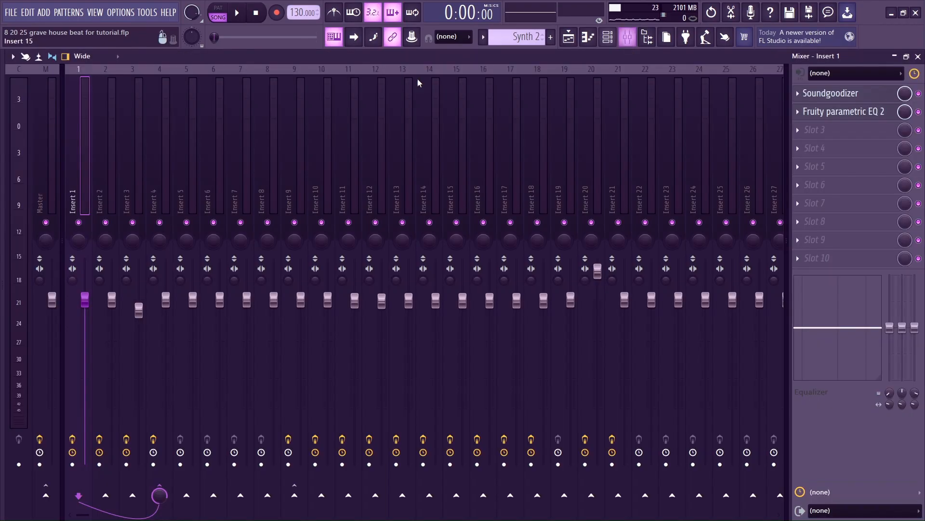
pyautogui.click(855, 92)
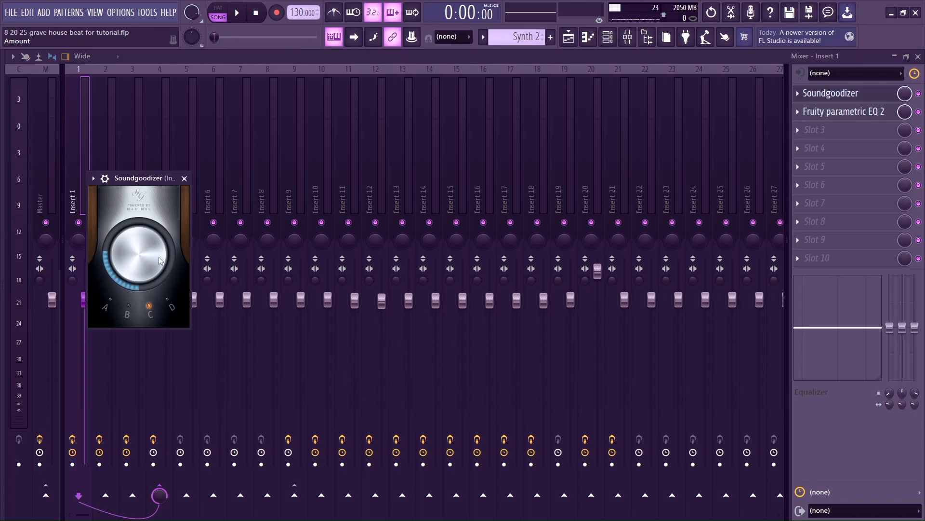
pyautogui.click(184, 178)
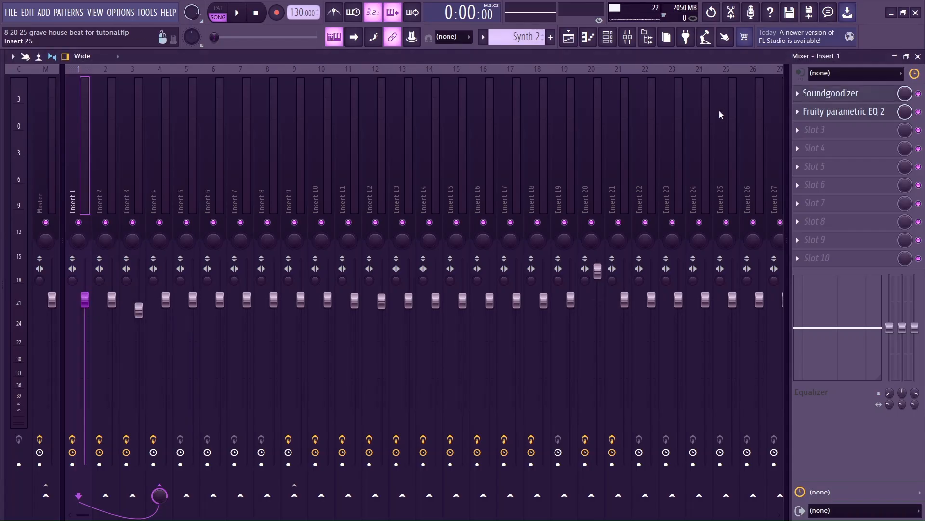
pyautogui.click(834, 113)
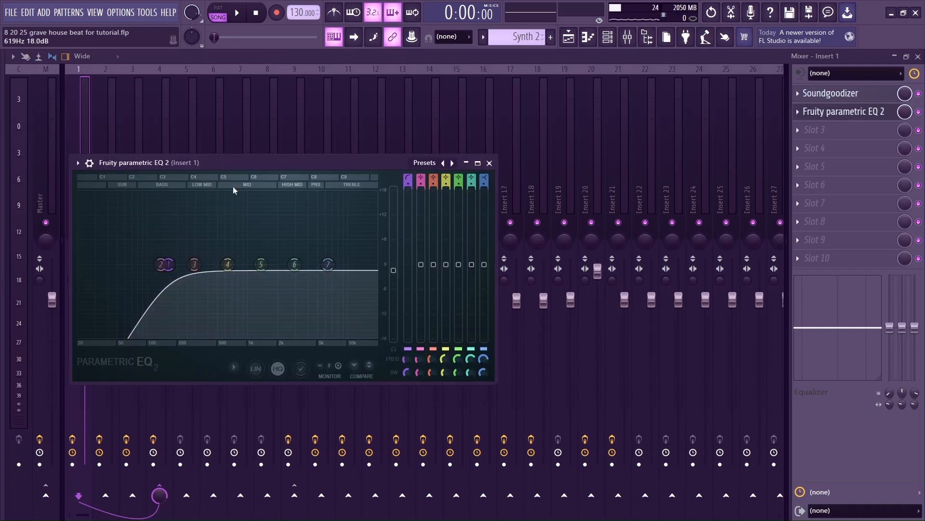
pyautogui.click(490, 163)
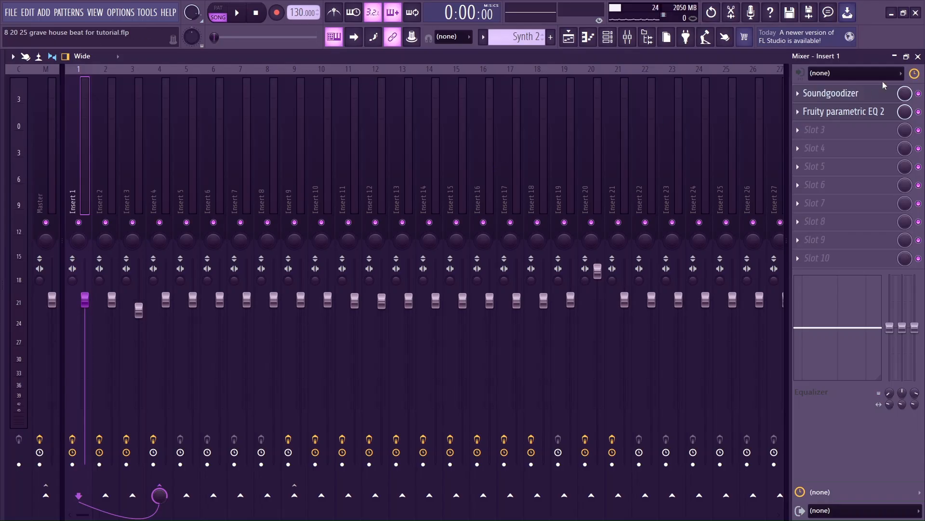
pyautogui.click(918, 56)
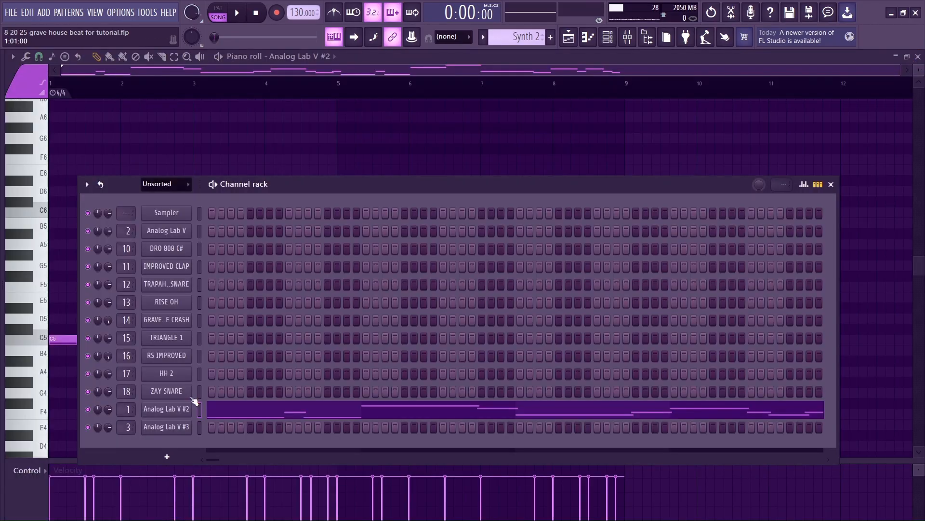
# Unmute Track 2 in the playlist and play Synth 1 and Synth 2 together from the start
pyautogui.click(831, 184)
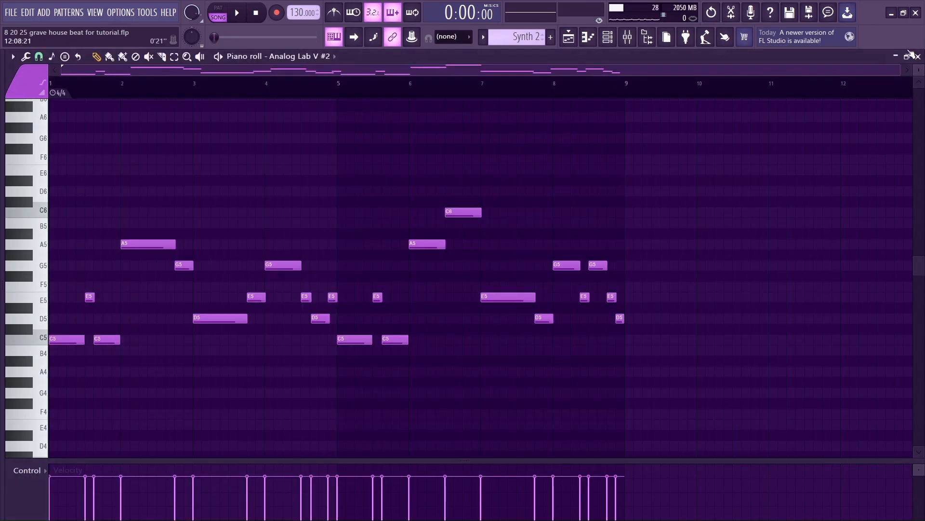
pyautogui.click(919, 56)
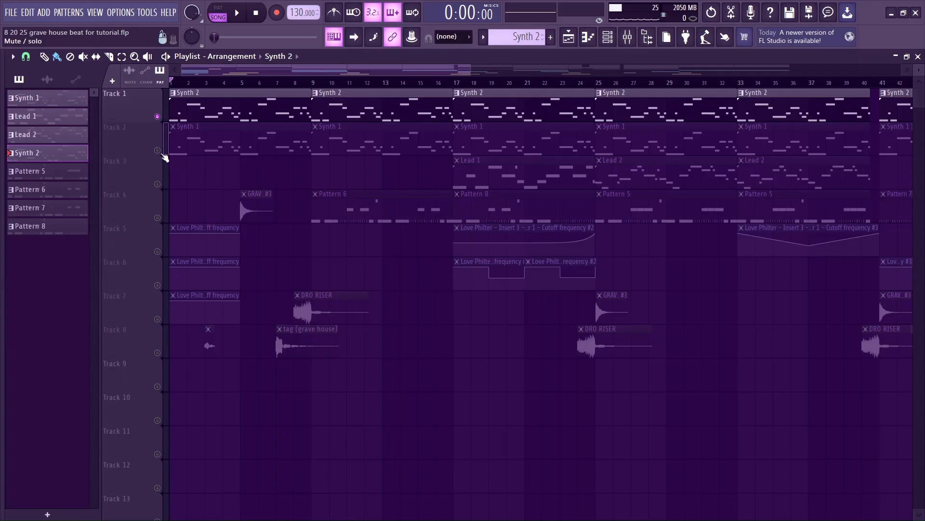
pyautogui.press('space')
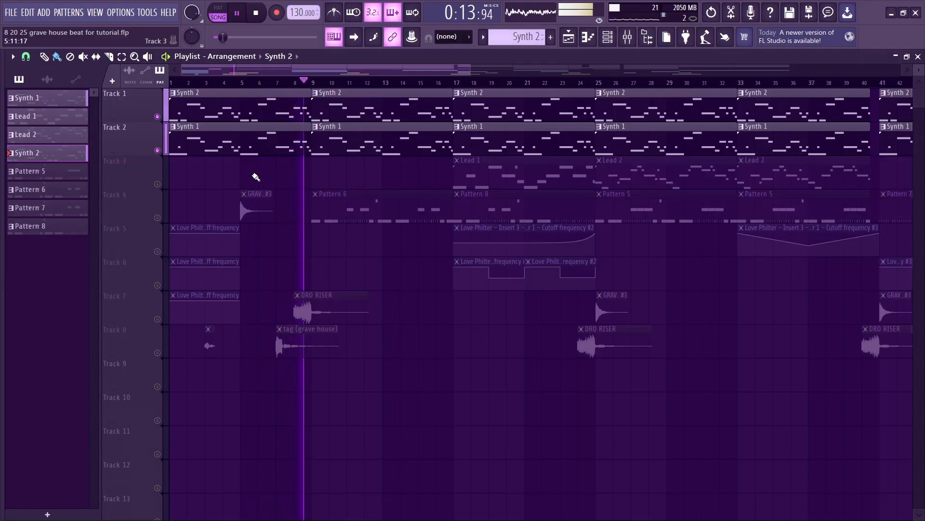
pyautogui.press('space')
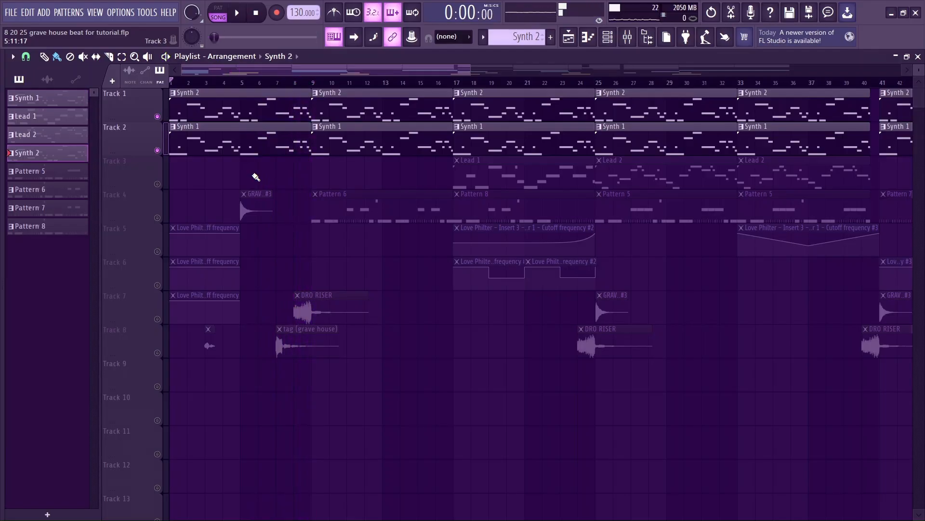
# Examine the full Synth 2 note pattern in the piano roll, and return to the playlist
pyautogui.doubleClick(243, 116)
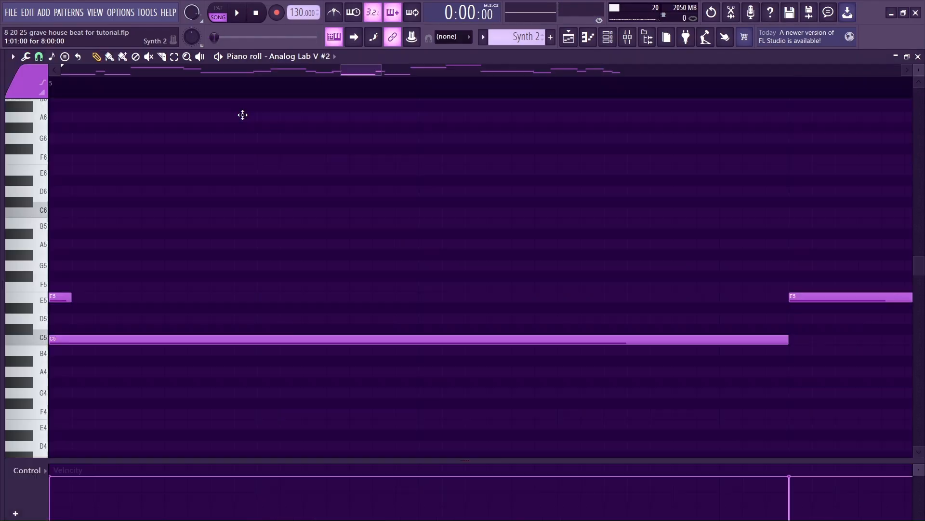
pyautogui.moveTo(369, 81); pyautogui.dragTo(122, 69)
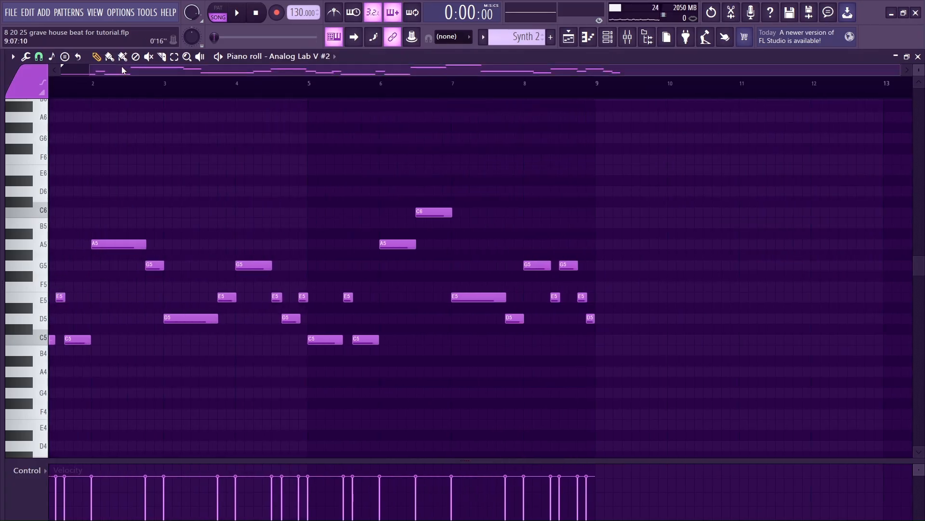
pyautogui.moveTo(292, 73); pyautogui.dragTo(190, 73)
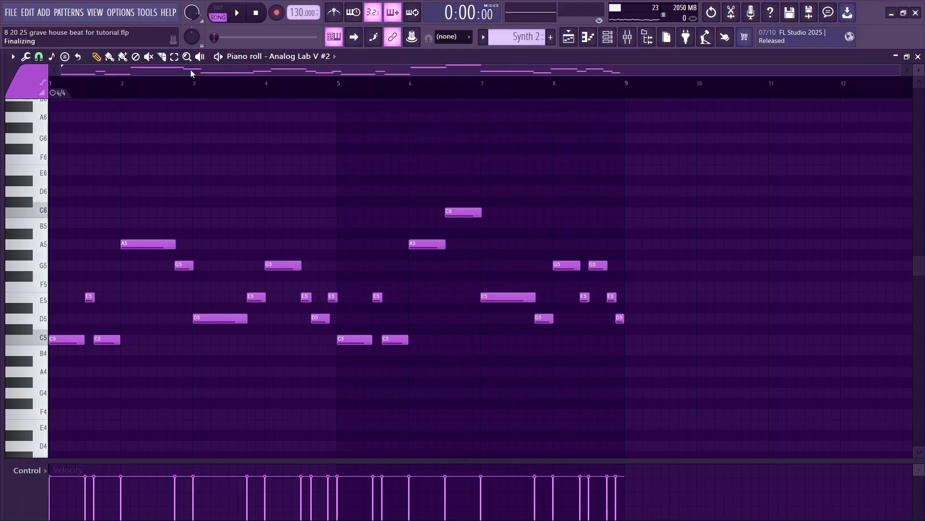
pyautogui.click(895, 56)
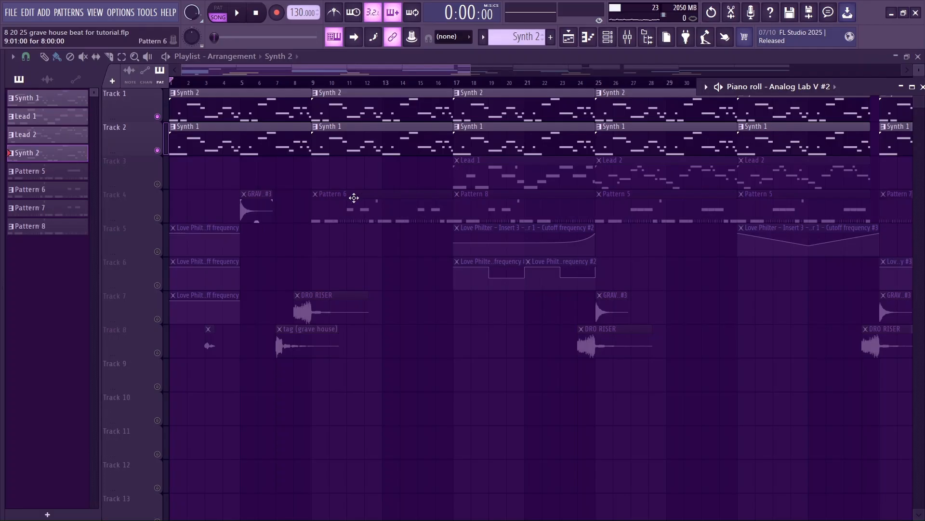
# Solo Track 3 with the lead patterns in the playlist and set the playback position to bar 17
pyautogui.moveTo(429, 69); pyautogui.dragTo(452, 71)
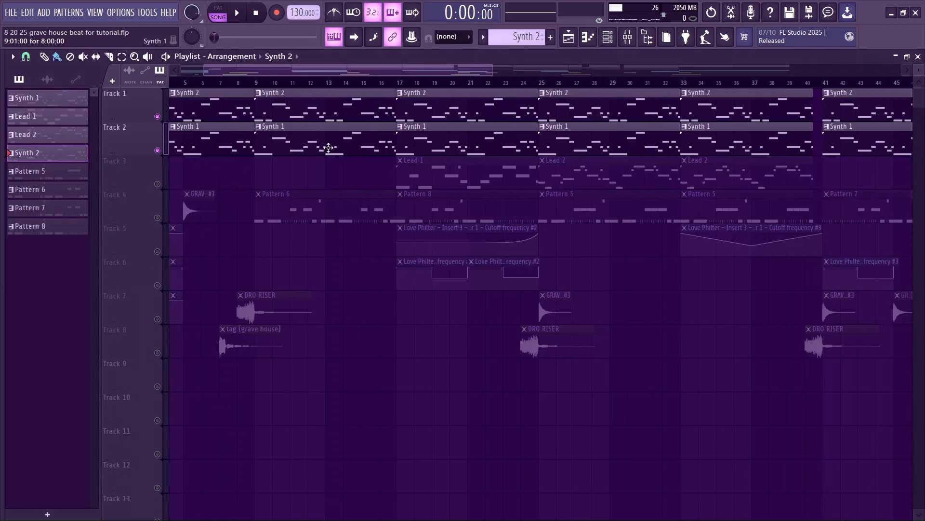
pyautogui.click(157, 184)
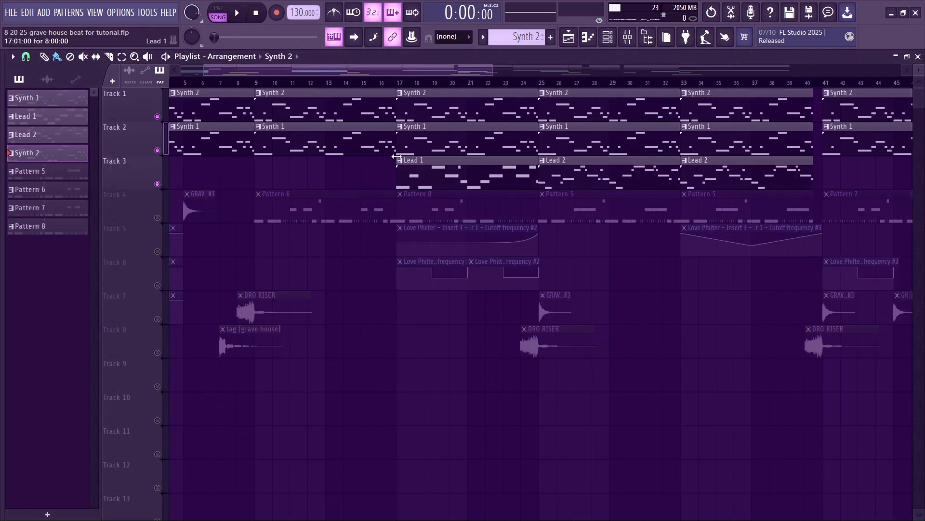
pyautogui.click(398, 89)
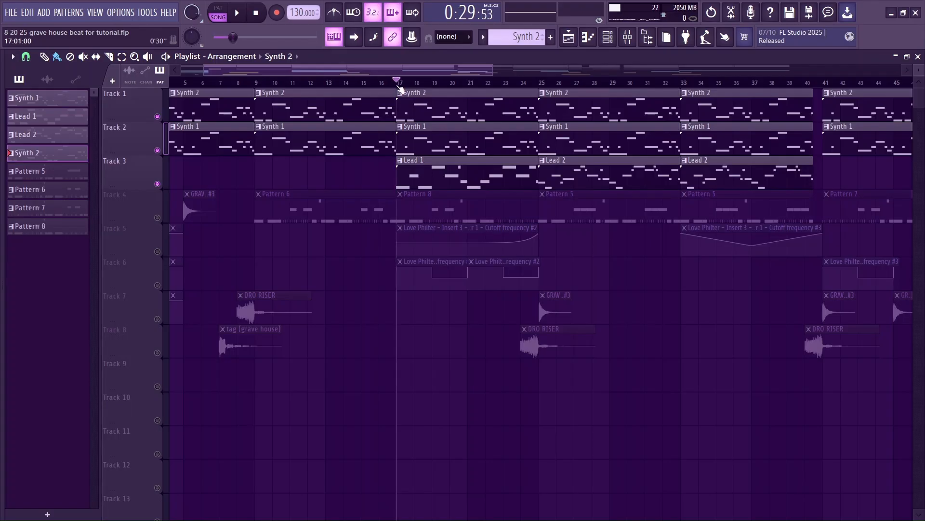
pyautogui.rightClick(157, 183)
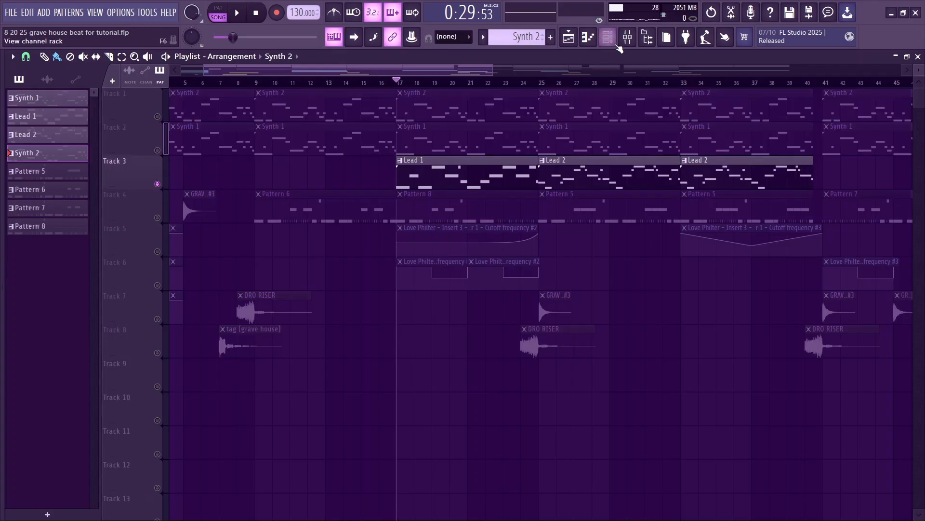
# Open the Lead 1 pattern's Analog Lab V #3 notes in the piano roll
pyautogui.click(608, 37)
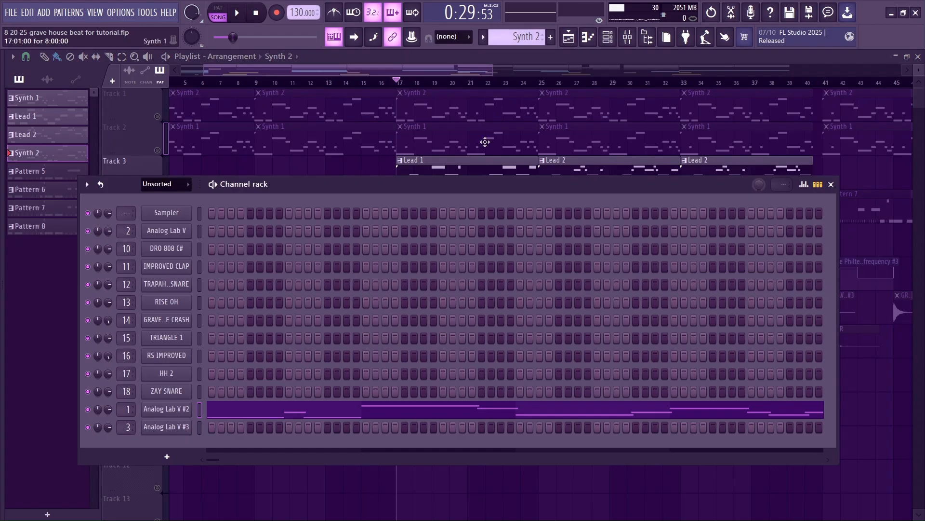
pyautogui.doubleClick(459, 161)
pyautogui.click(626, 41)
pyautogui.click(608, 36)
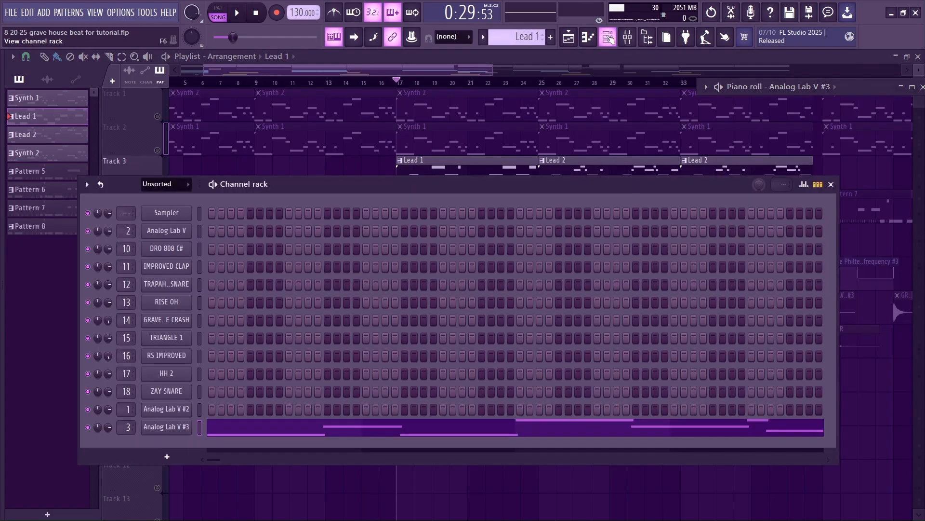
pyautogui.rightClick(163, 430)
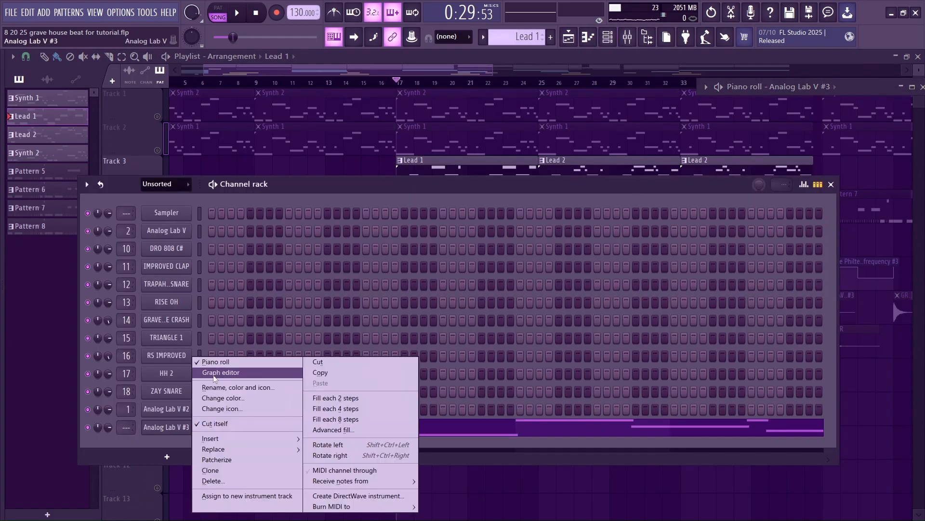
pyautogui.click(163, 430)
pyautogui.rightClick(162, 430)
pyautogui.click(229, 363)
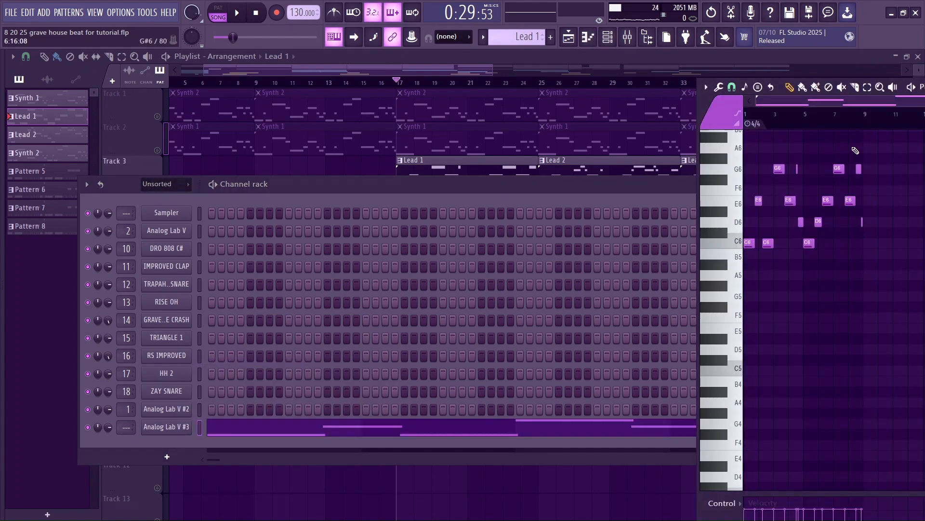
# Play Lead 1 from bar 17, examine its full note pattern in the piano roll, and return to the playlist
pyautogui.press('space')
pyautogui.moveTo(896, 88); pyautogui.dragTo(496, 155)
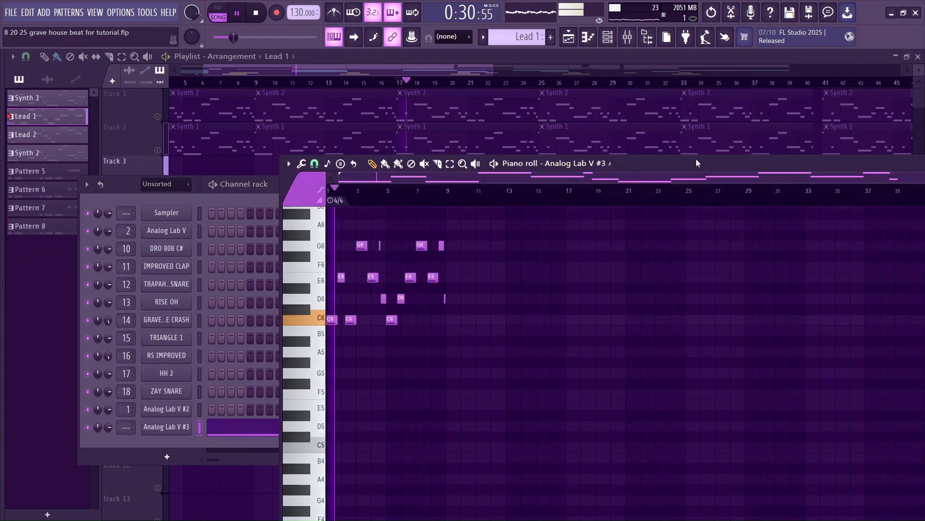
pyautogui.moveTo(819, 160); pyautogui.dragTo(562, 148)
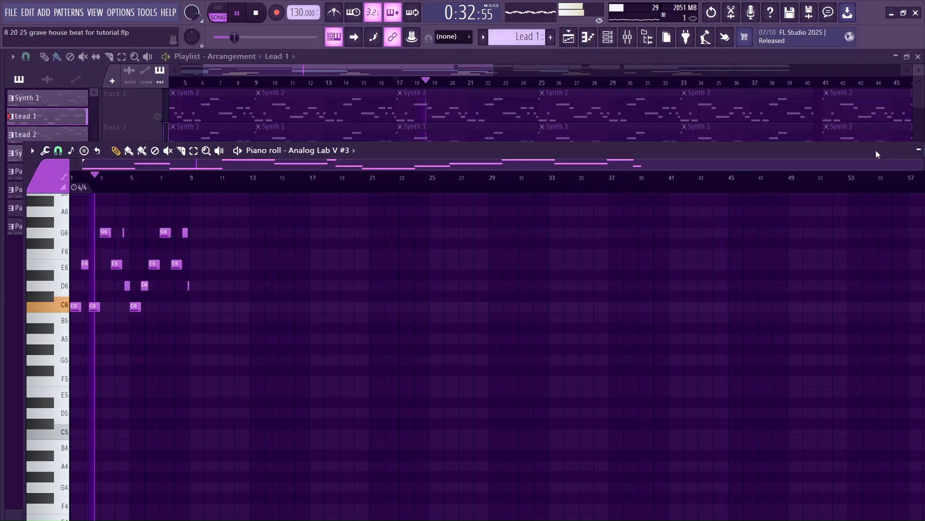
pyautogui.moveTo(876, 150); pyautogui.dragTo(842, 144)
pyautogui.scroll(6, 193, 359)
pyautogui.scroll(2, 356, 209)
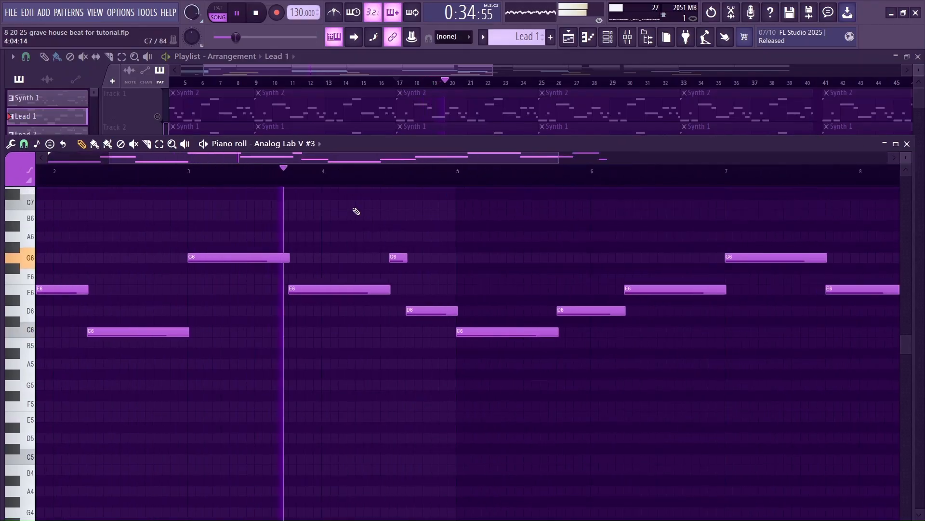
pyautogui.scroll(-4, 356, 209)
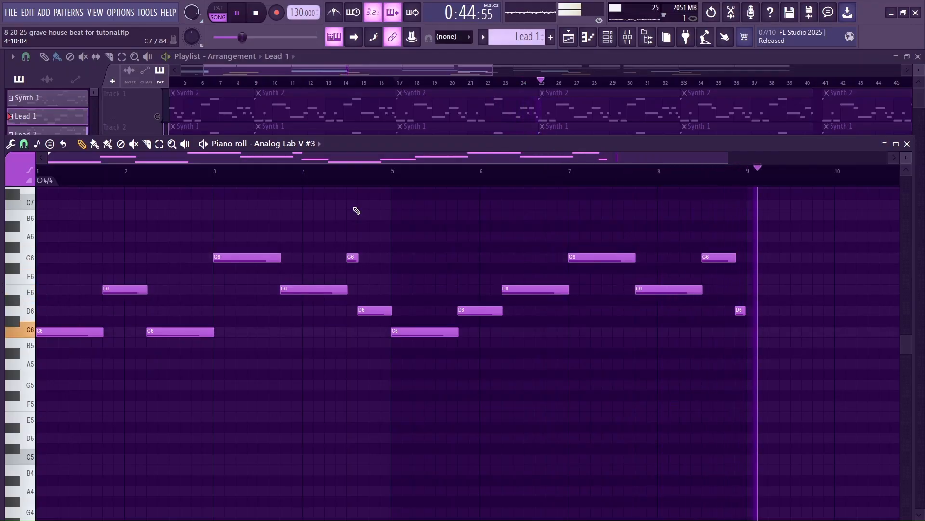
pyautogui.press('space')
pyautogui.click(907, 144)
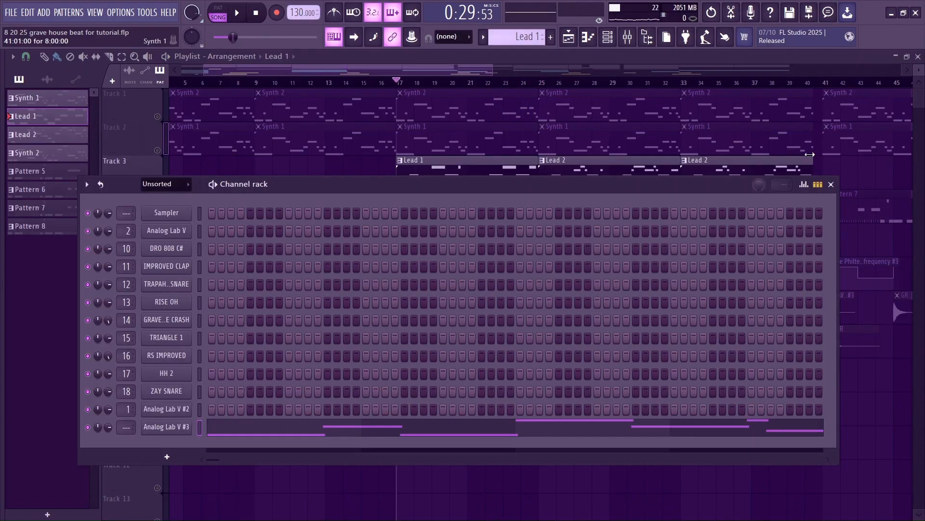
pyautogui.click(832, 185)
# Play Lead 2 from bar 25 in the playlist and open its notes in the piano roll
pyautogui.scroll(2, 550, 277)
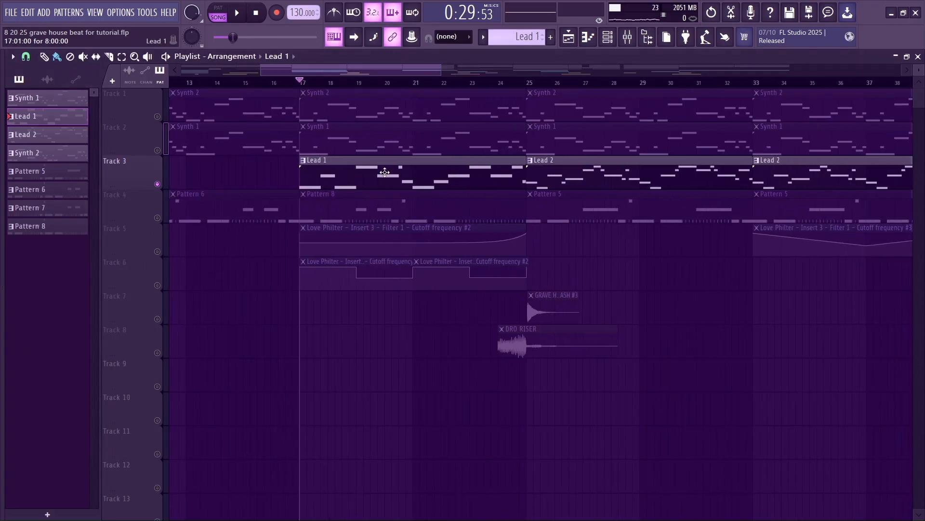
pyautogui.scroll(2, 661, 275)
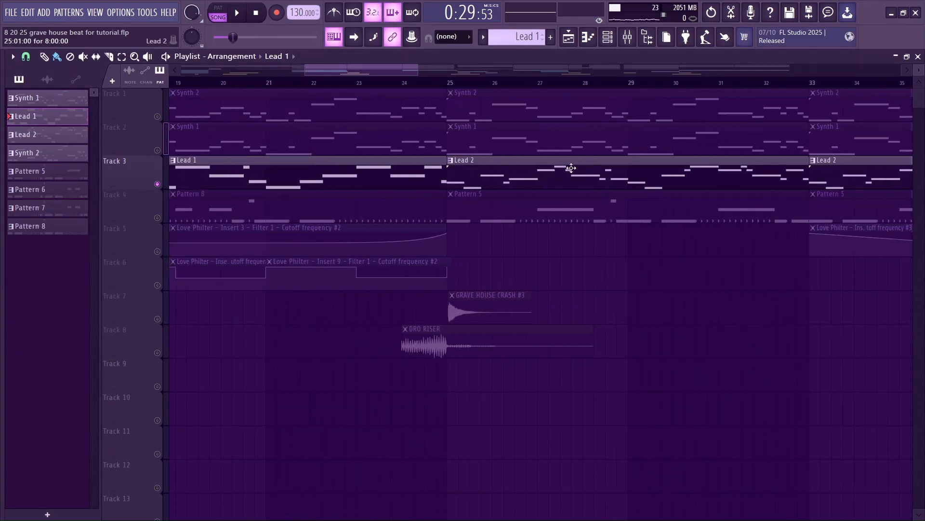
pyautogui.scroll(-2, 568, 165)
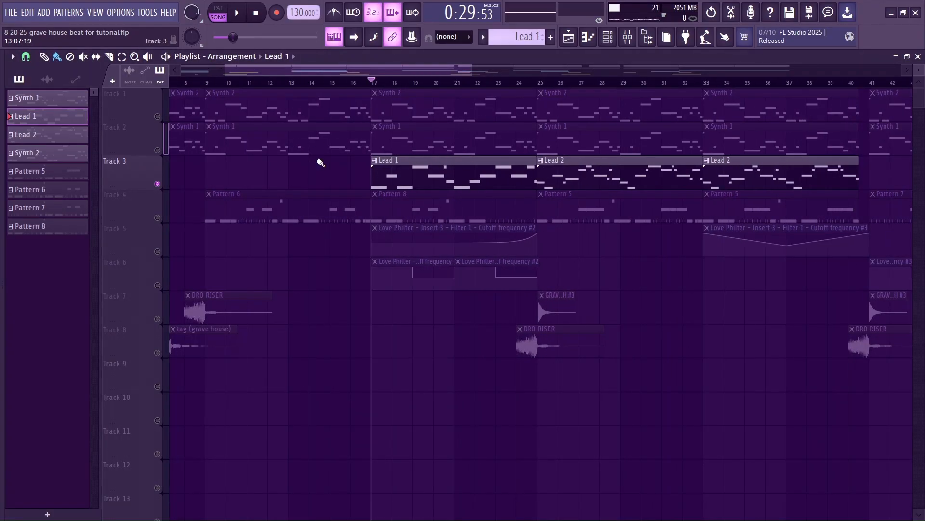
pyautogui.scroll(-1, 581, 277)
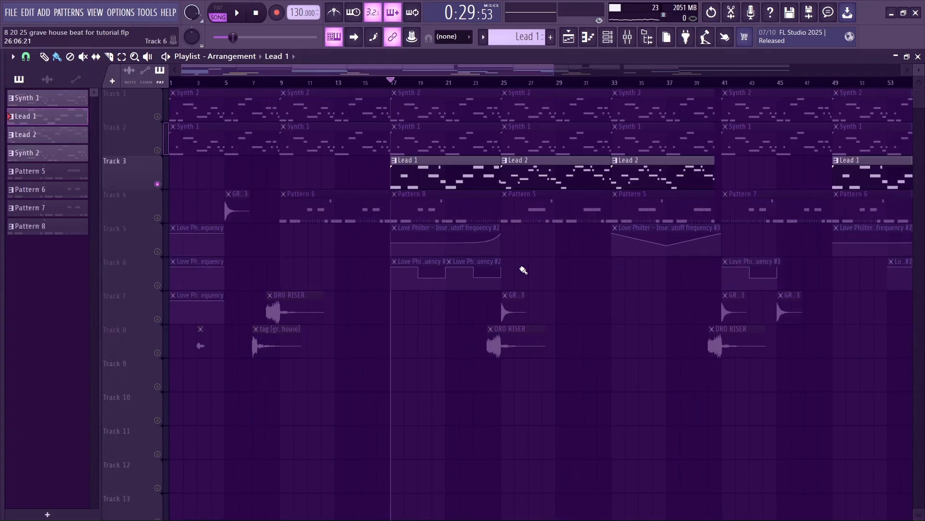
pyautogui.scroll(1, 523, 270)
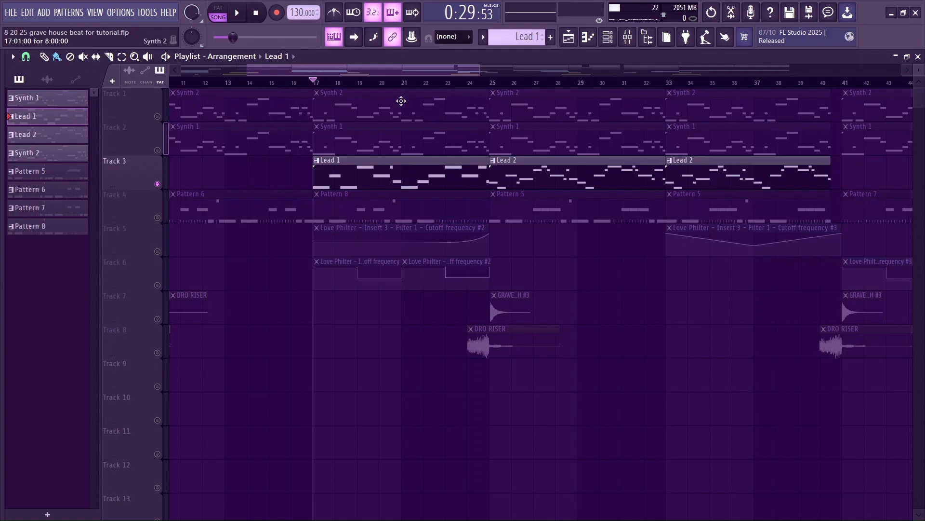
pyautogui.scroll(1, 354, 121)
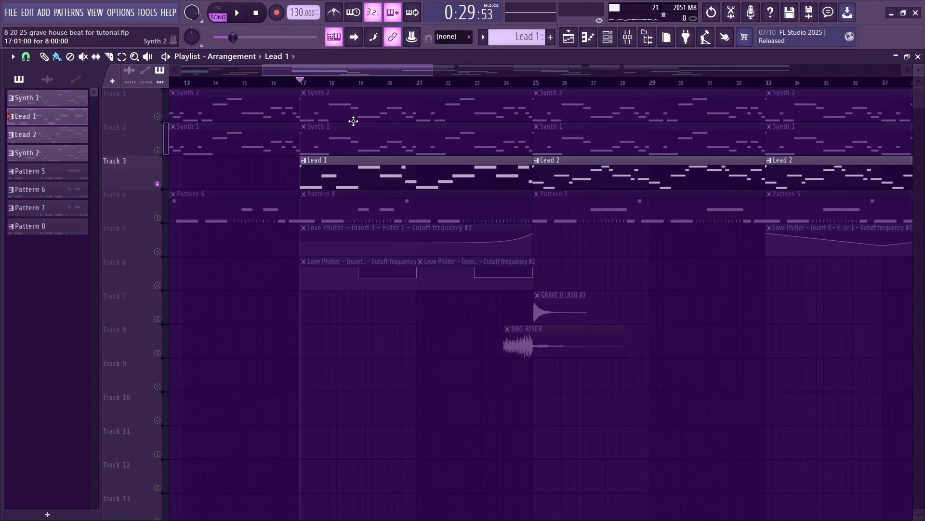
pyautogui.click(542, 83)
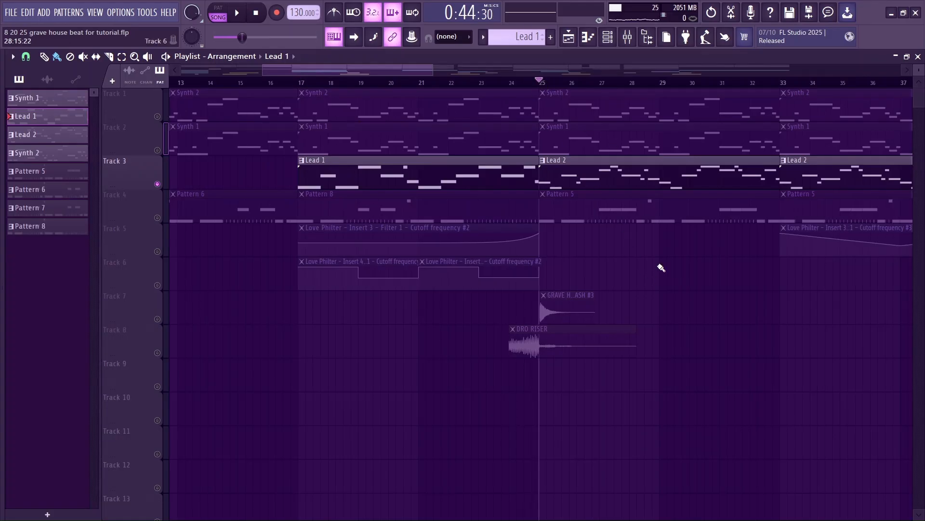
pyautogui.scroll(-1, 660, 167)
pyautogui.press('space')
pyautogui.doubleClick(646, 171)
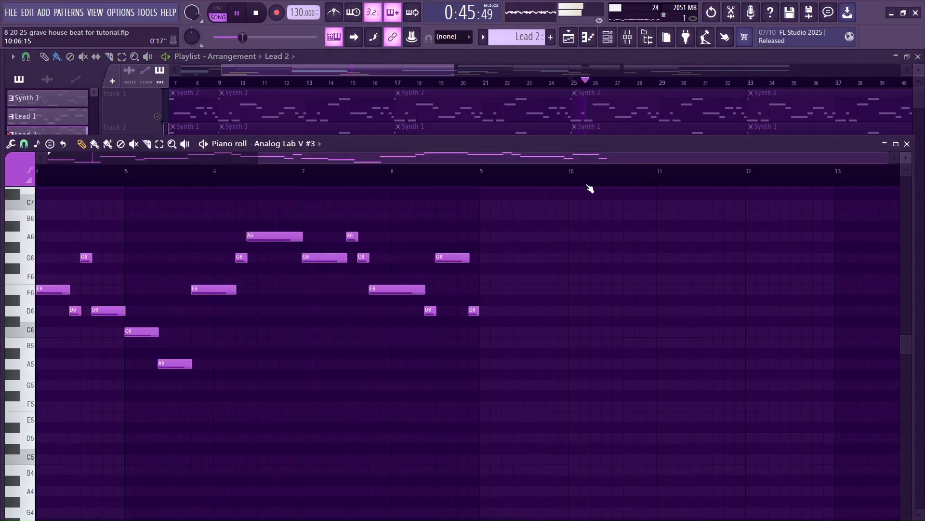
# Examine the full Lead 2 note pattern as it plays, stop playback and return to the playlist
pyautogui.moveTo(418, 158); pyautogui.dragTo(230, 147)
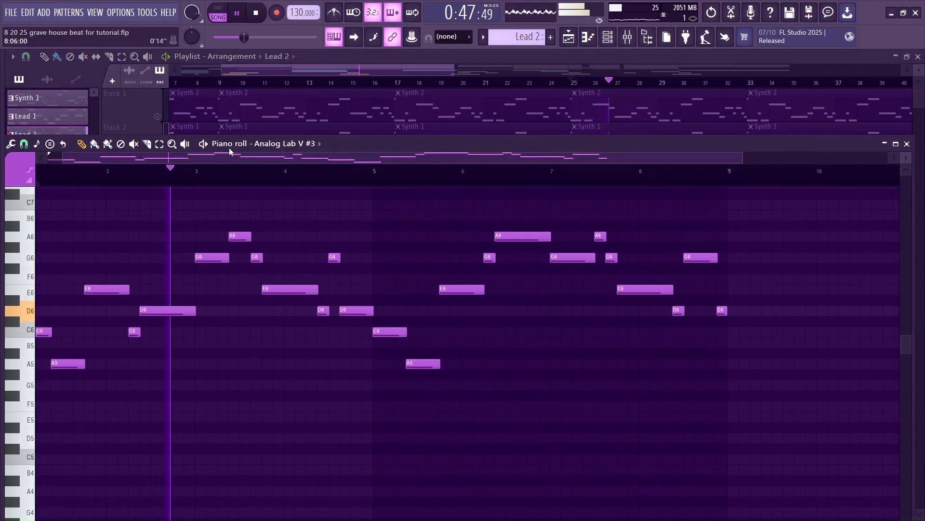
pyautogui.scroll(-1, 363, 189)
pyautogui.scroll(-1, 366, 192)
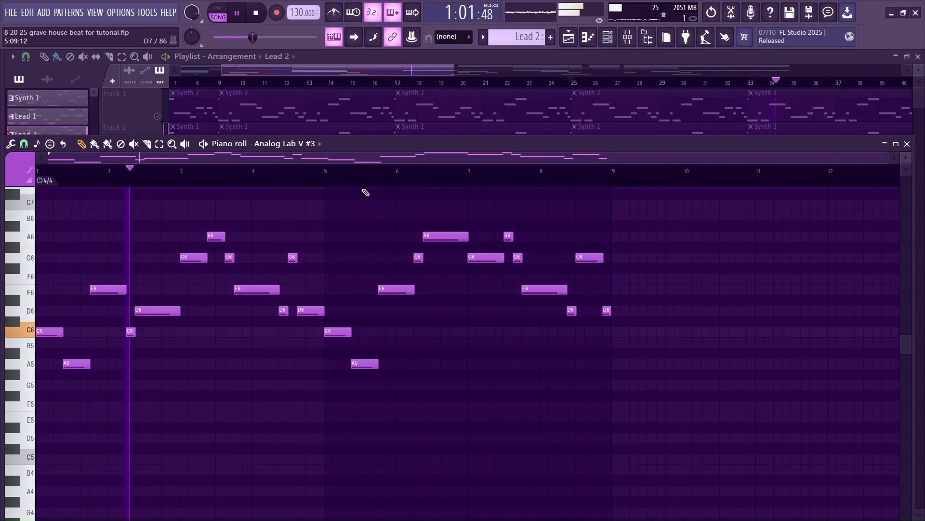
pyautogui.press('space')
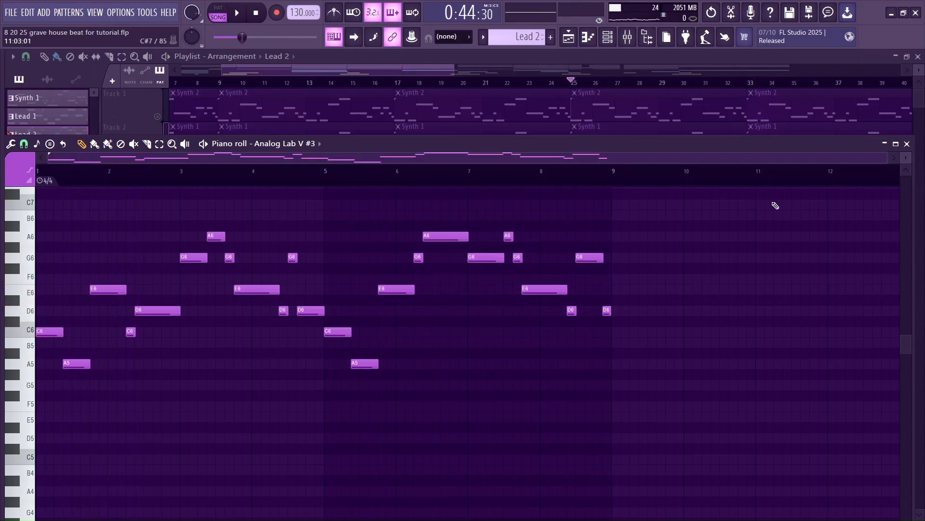
pyautogui.click(907, 144)
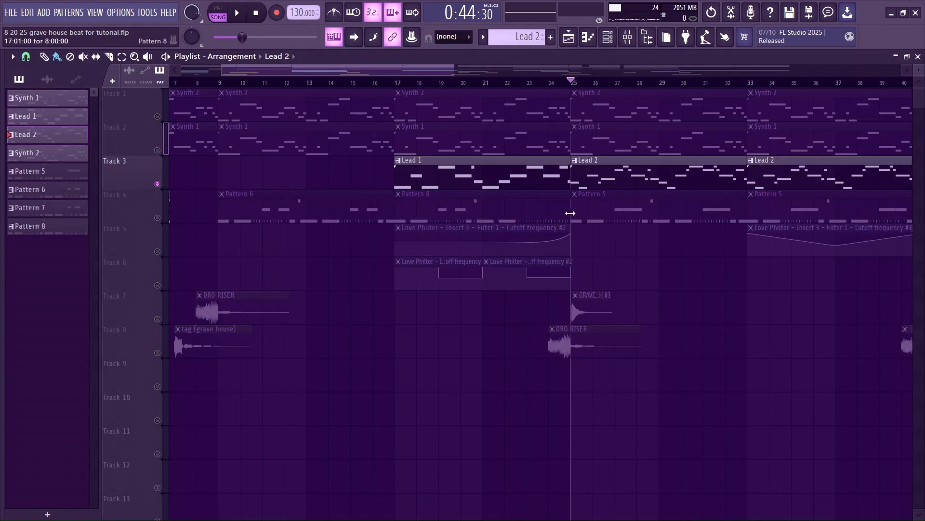
# Examine the preset and knob settings of the leads' Analog Lab V #3 instrument, and close its window
pyautogui.scroll(-2, 644, 265)
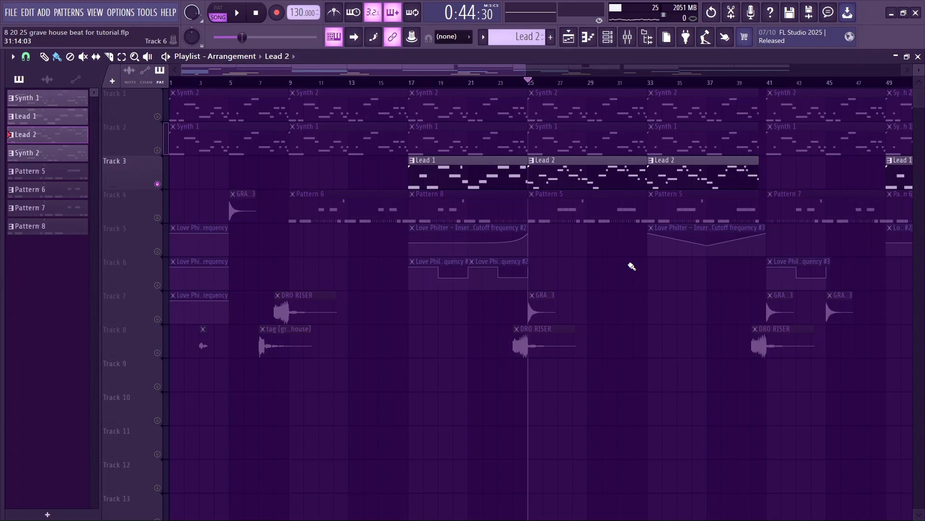
pyautogui.scroll(-1, 577, 275)
pyautogui.press('F6')
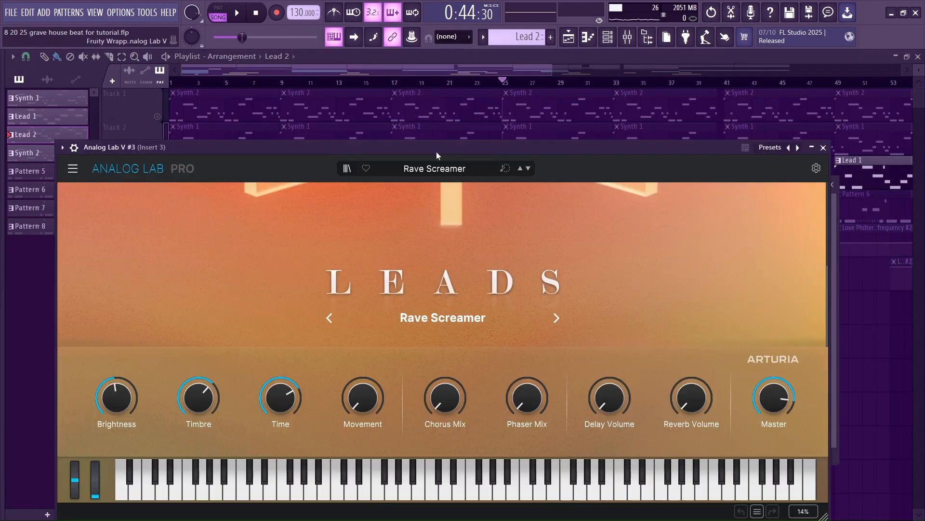
pyautogui.moveTo(437, 151); pyautogui.dragTo(436, 108)
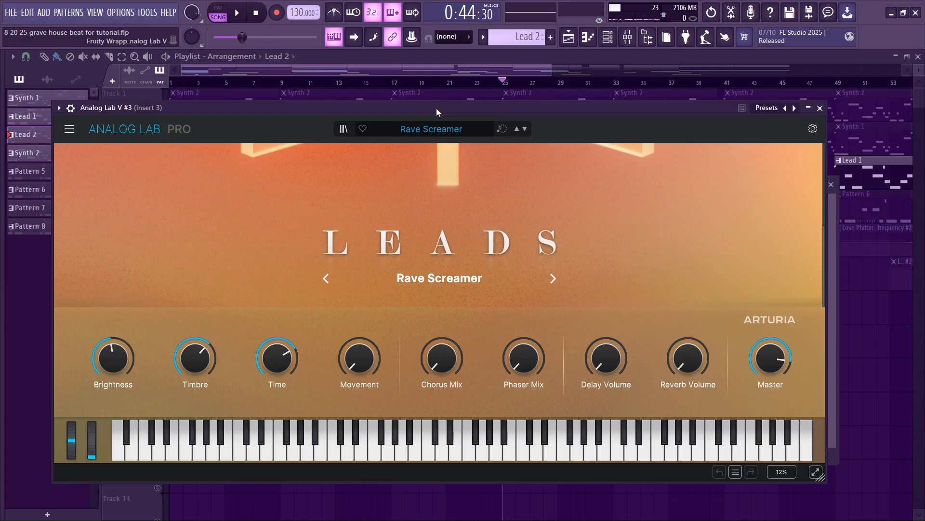
pyautogui.click(820, 108)
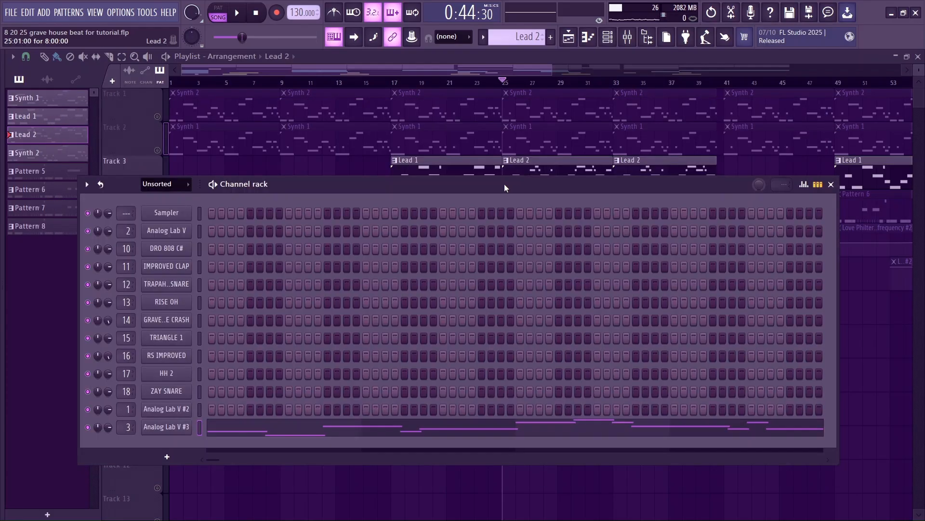
# Examine the Soundgoodizer settings on mixer Insert 3, and close the effect
pyautogui.click(627, 37)
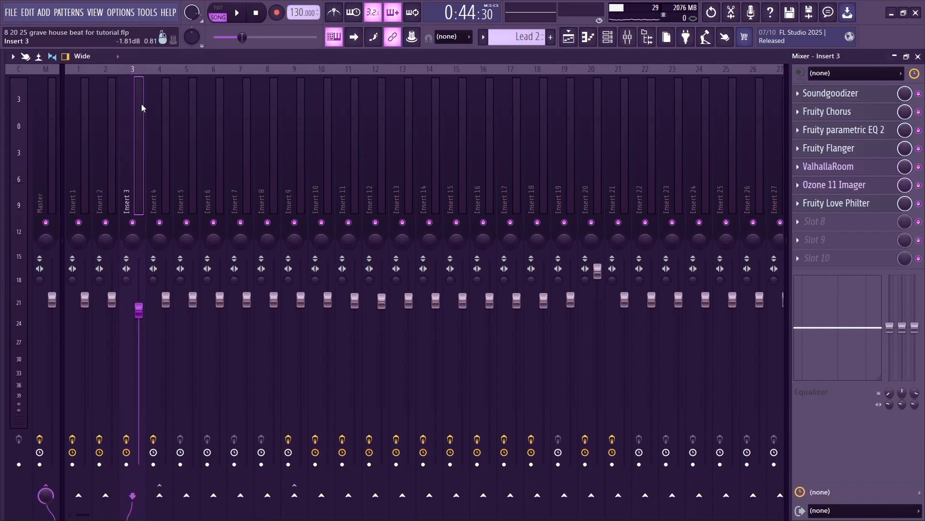
pyautogui.click(849, 94)
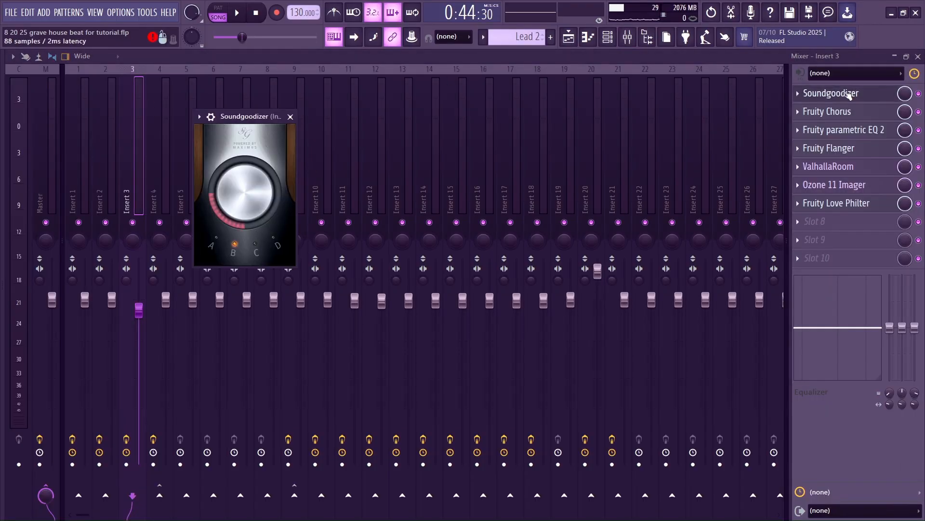
pyautogui.click(894, 57)
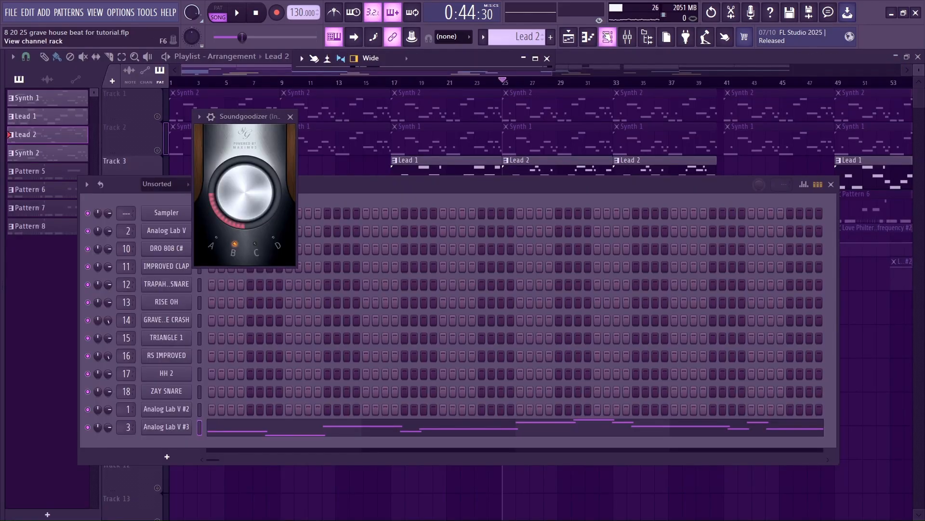
pyautogui.click(617, 36)
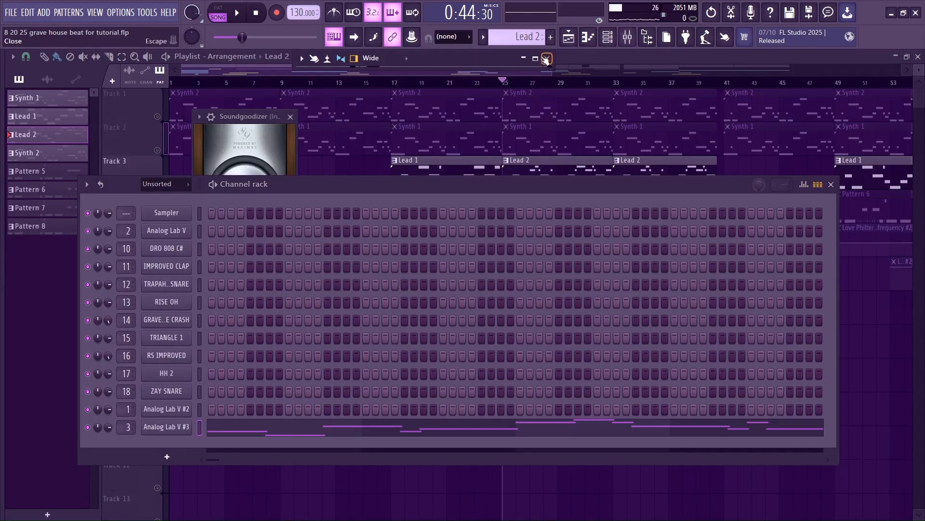
pyautogui.click(627, 36)
pyautogui.click(824, 93)
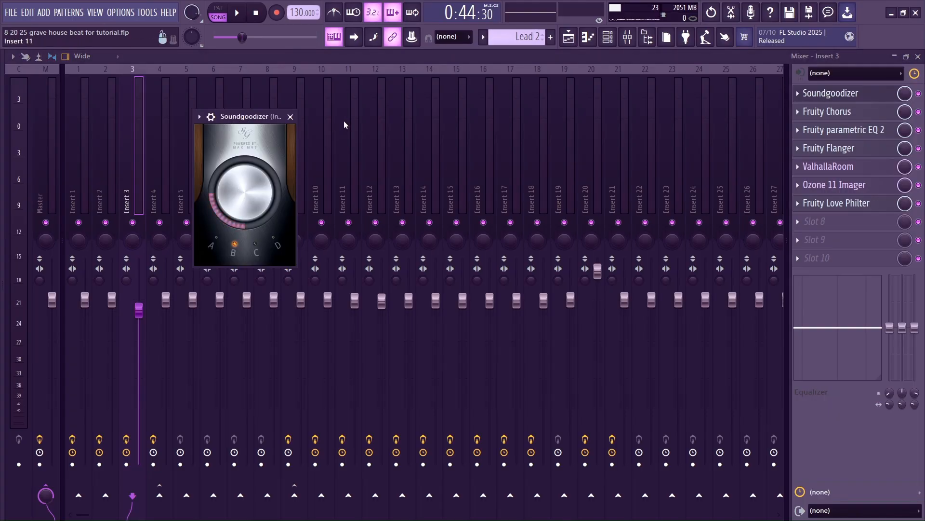
pyautogui.click(290, 116)
# Examine the Fruity Chorus, Fruity parametric EQ 2 and Fruity Flanger settings on mixer Insert 3
pyautogui.click(843, 114)
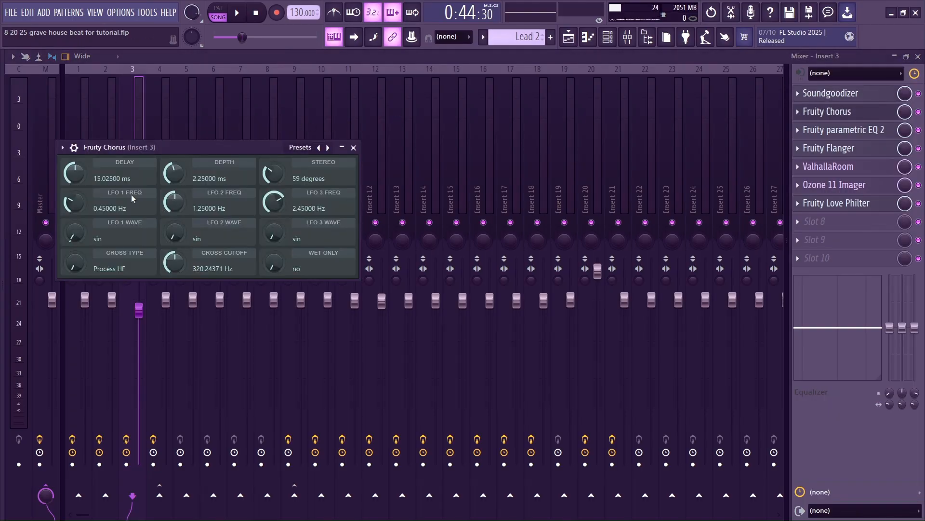
pyautogui.click(354, 147)
pyautogui.click(825, 130)
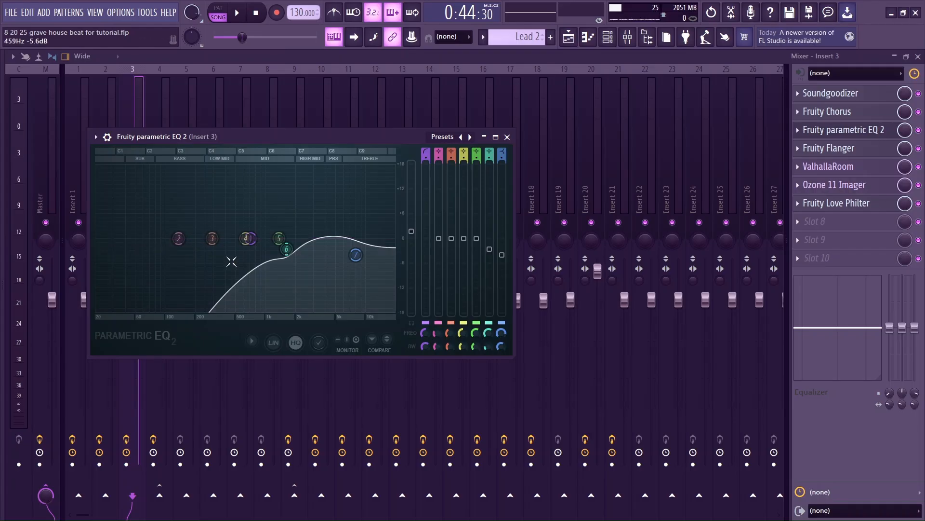
pyautogui.click(507, 137)
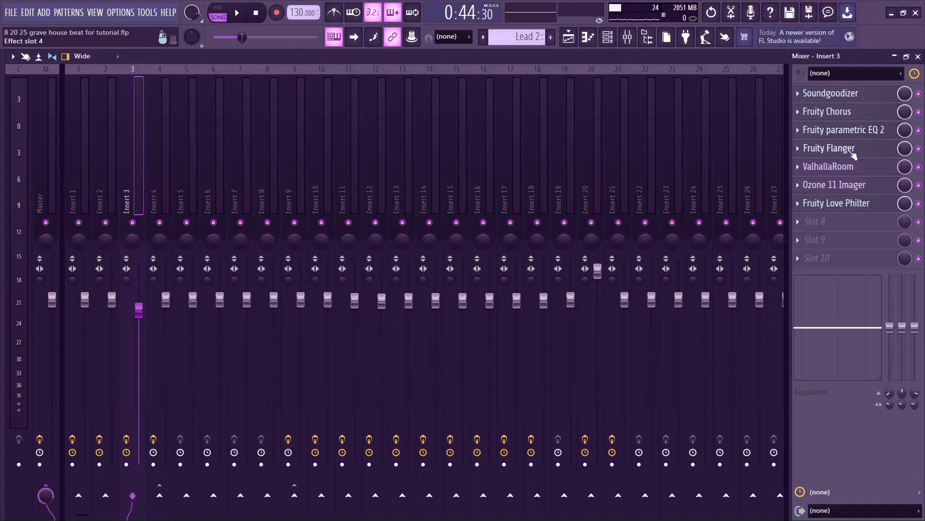
pyautogui.click(848, 149)
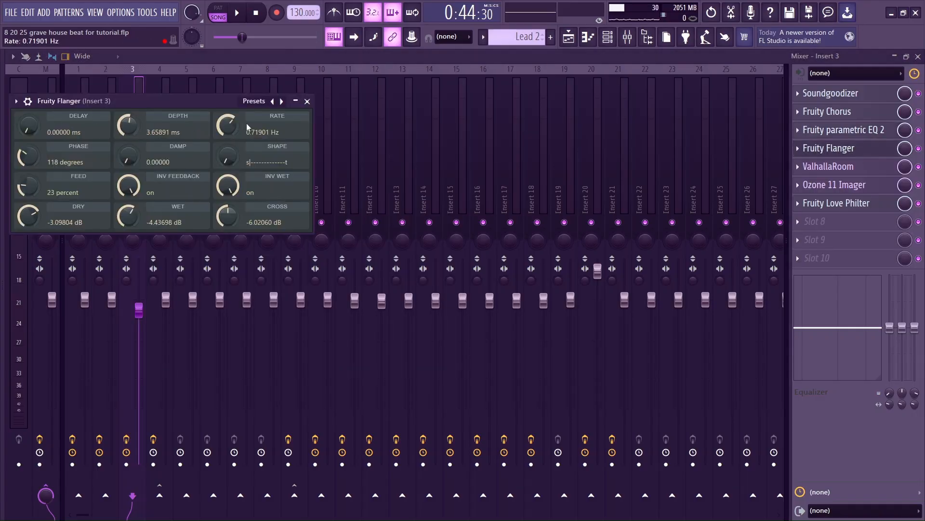
pyautogui.click(307, 102)
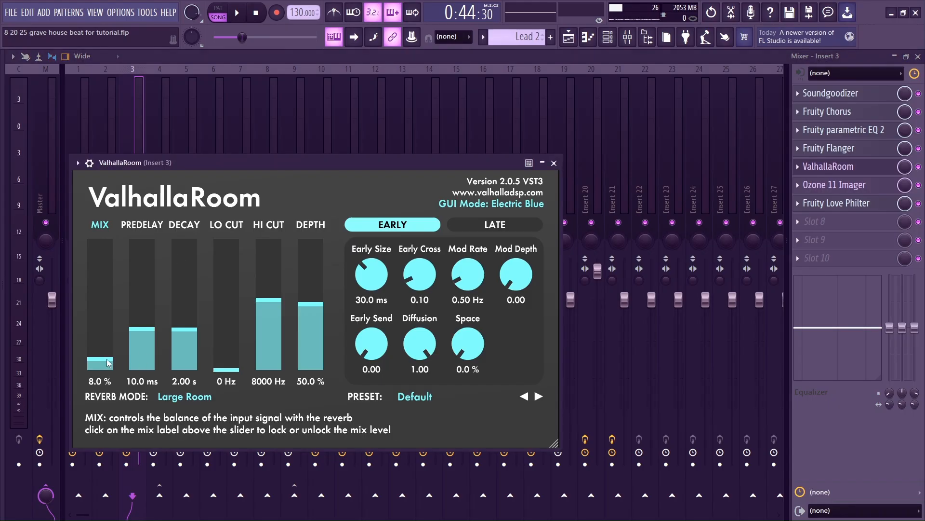
# Examine the Ozone 11 Imager and Fruity Love Philter settings on mixer Insert 3, and close the mixer
pyautogui.click(554, 163)
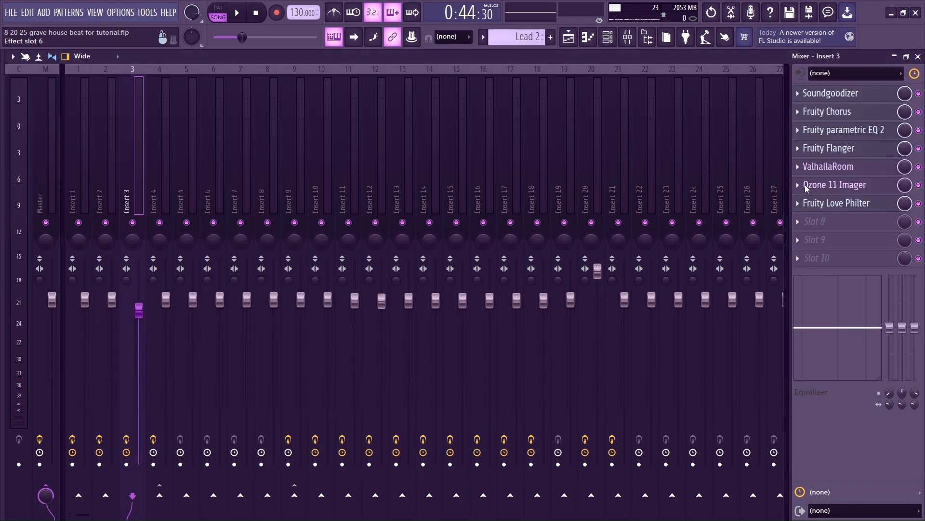
pyautogui.click(807, 186)
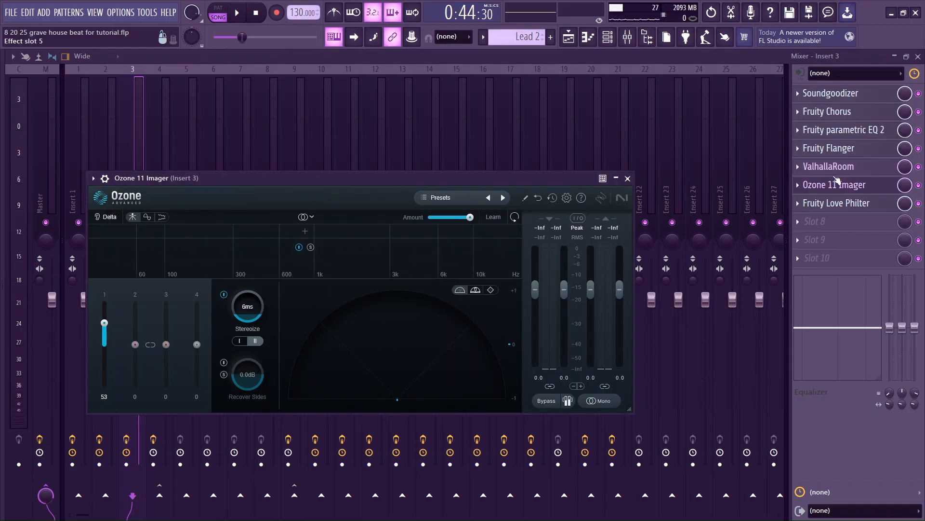
pyautogui.click(628, 179)
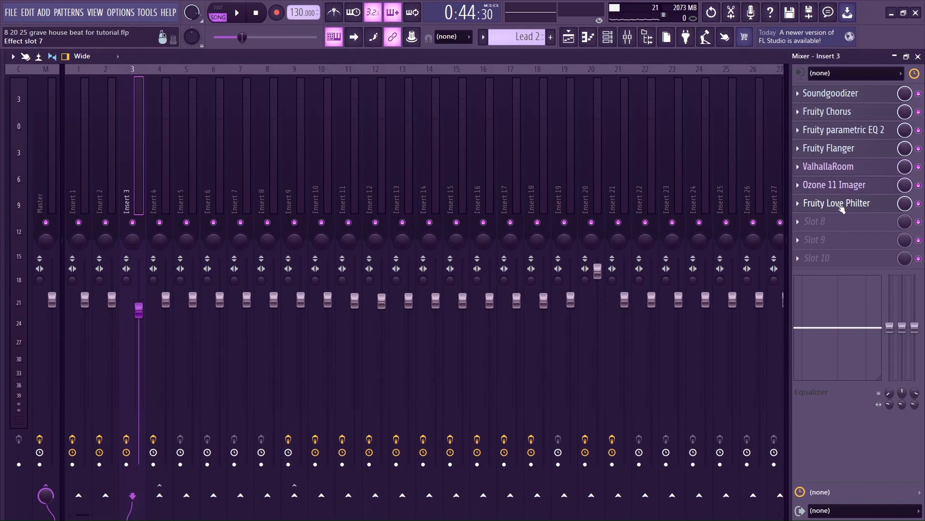
pyautogui.click(841, 206)
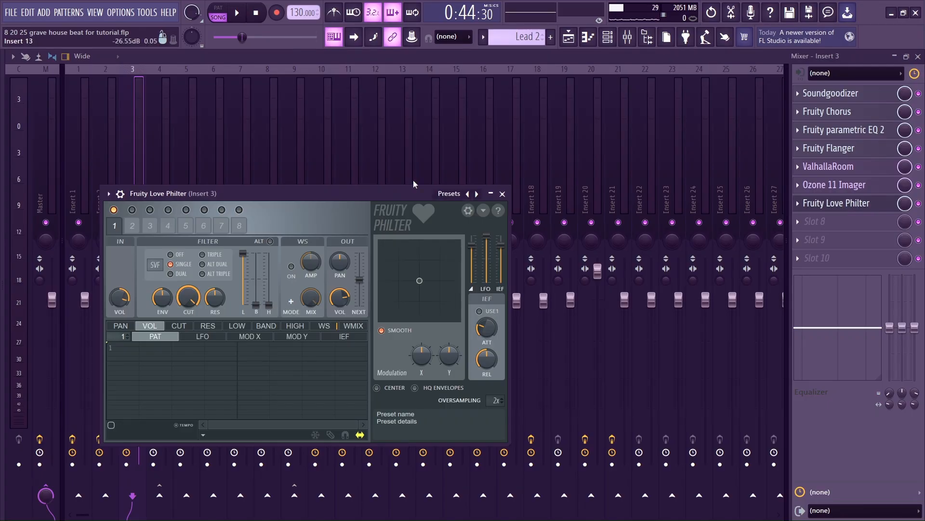
pyautogui.click(502, 194)
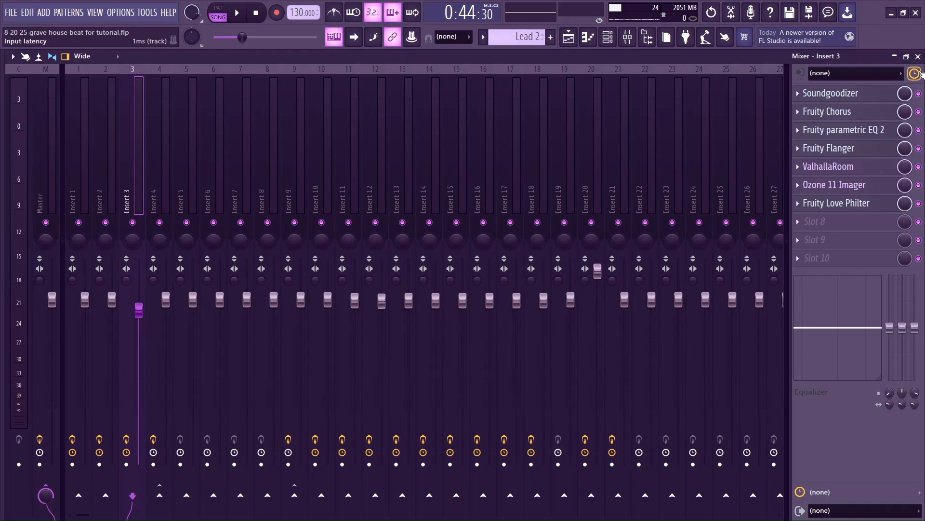
pyautogui.click(919, 57)
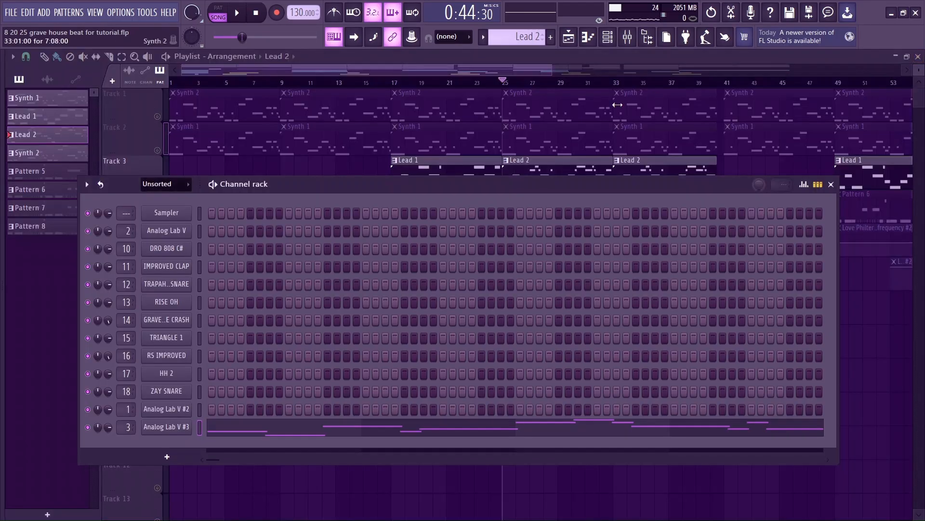
# Close the channel rack, unmute Track 4 in the playlist and place the playhead at bar 9
pyautogui.click(831, 184)
pyautogui.scroll(2, 595, 388)
pyautogui.scroll(2, 197, 360)
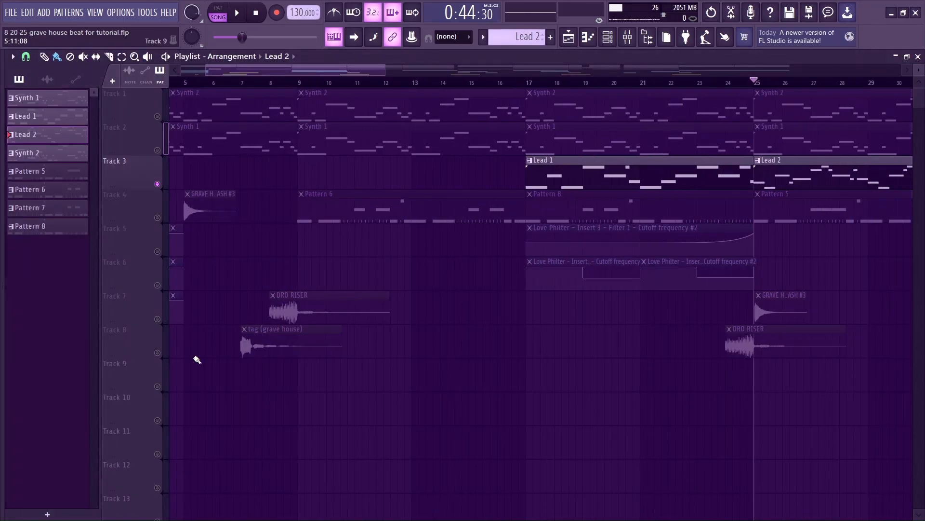
pyautogui.click(158, 217)
pyautogui.scroll(2, 304, 84)
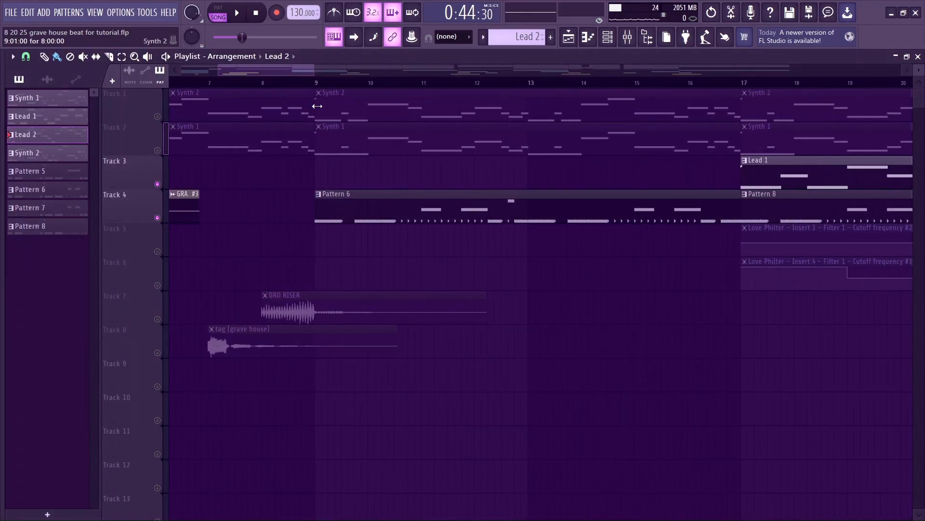
pyautogui.click(310, 82)
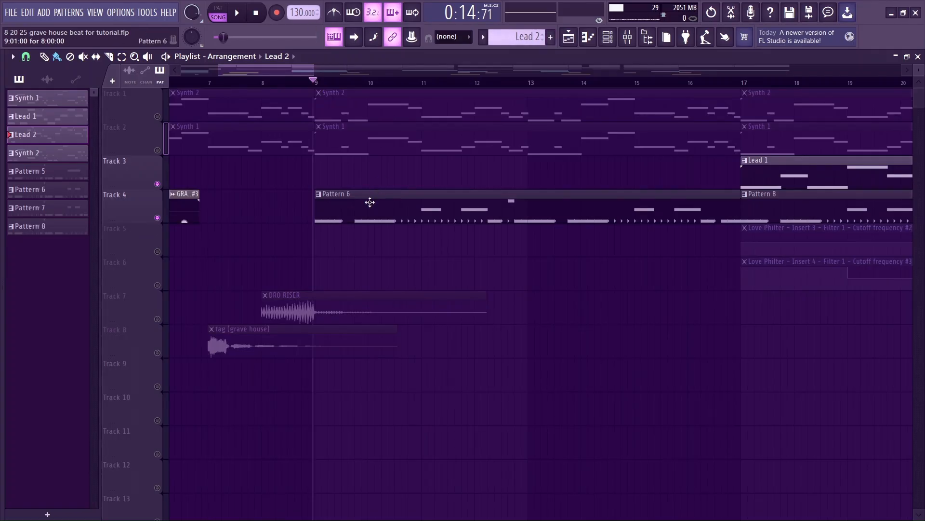
# Open Pattern 6 in pattern mode and examine its drum steps in the channel rack during playback, and stop it
pyautogui.doubleClick(370, 202)
pyautogui.click(218, 9)
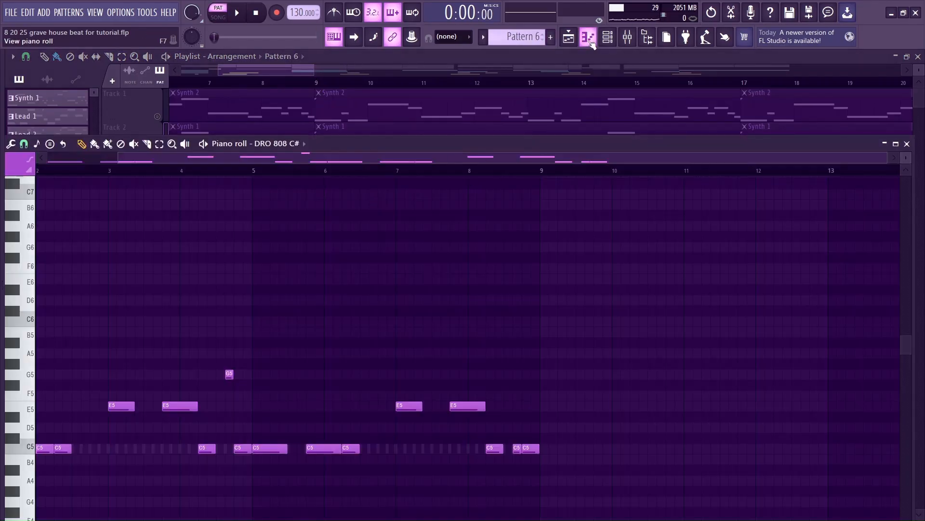
pyautogui.click(607, 36)
pyautogui.moveTo(470, 183); pyautogui.dragTo(465, 78)
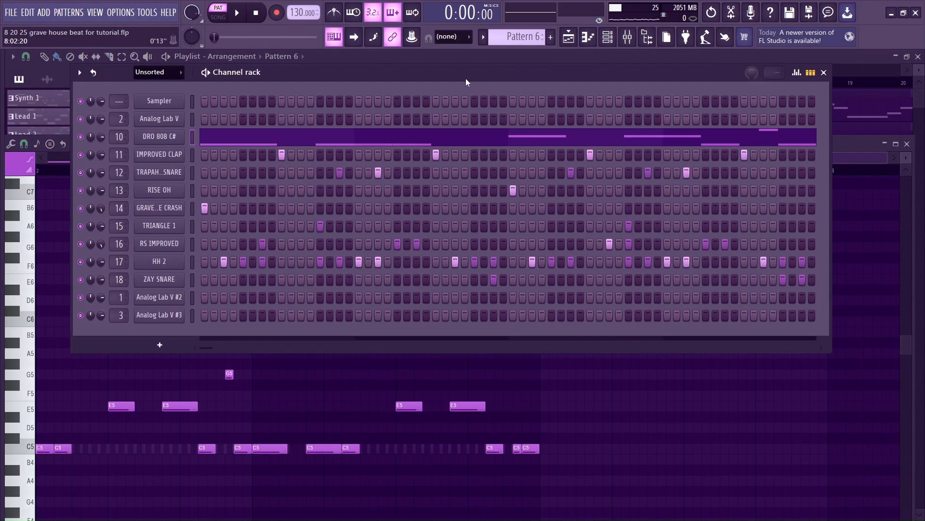
pyautogui.press('space')
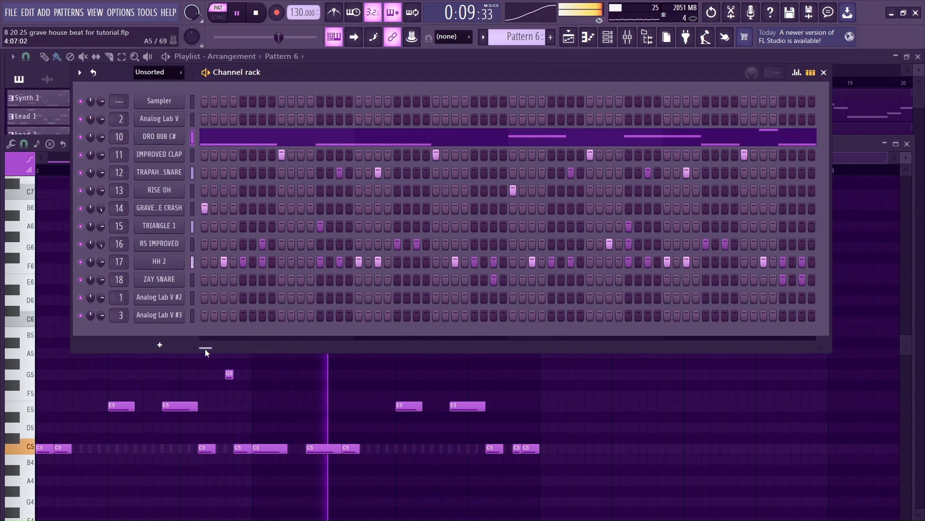
pyautogui.moveTo(204, 347); pyautogui.dragTo(252, 349)
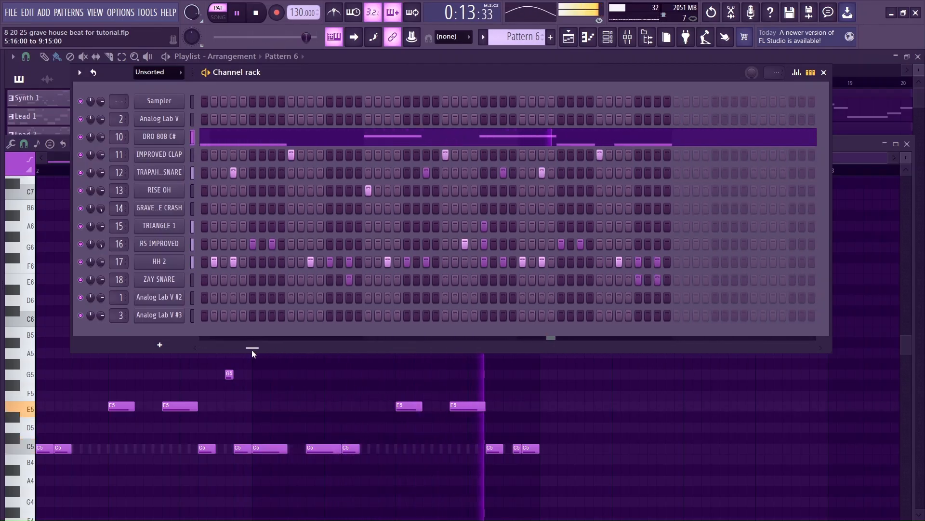
pyautogui.press('space')
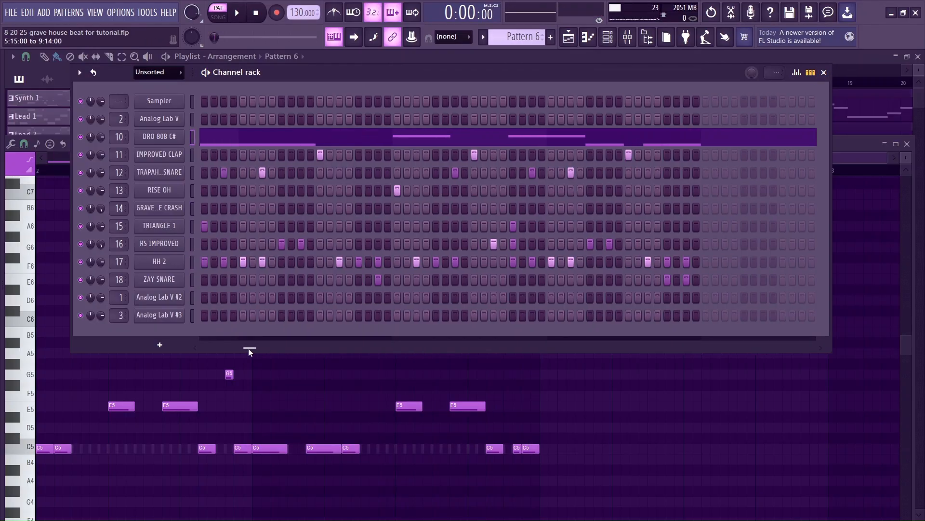
# Examine the DRO 808 C# notes of Pattern 6 in the maximized piano roll, and close it
pyautogui.moveTo(252, 348); pyautogui.dragTo(202, 347)
pyautogui.rightClick(187, 132)
pyautogui.click(207, 135)
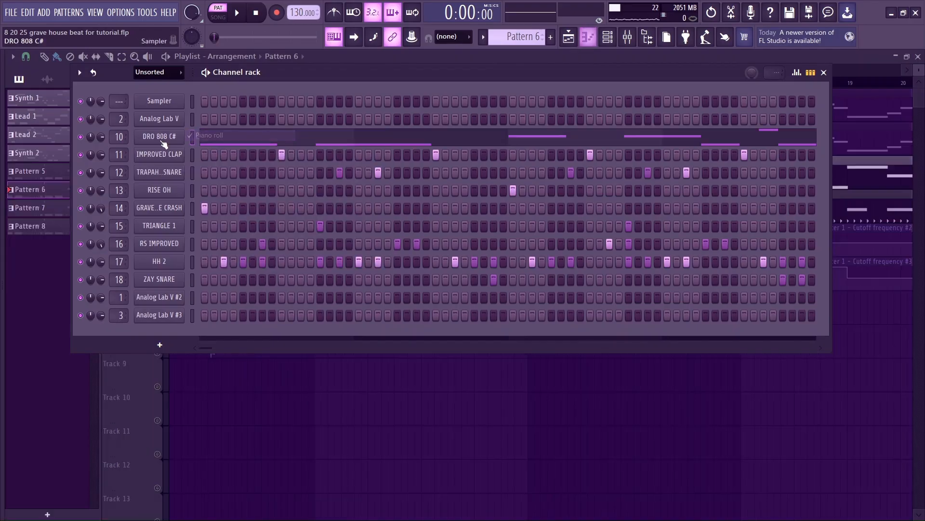
pyautogui.rightClick(164, 140)
pyautogui.click(232, 134)
pyautogui.scroll(-1, 404, 306)
pyautogui.scroll(-1, 404, 306)
pyautogui.click(895, 143)
pyautogui.moveTo(900, 70); pyautogui.dragTo(698, 71)
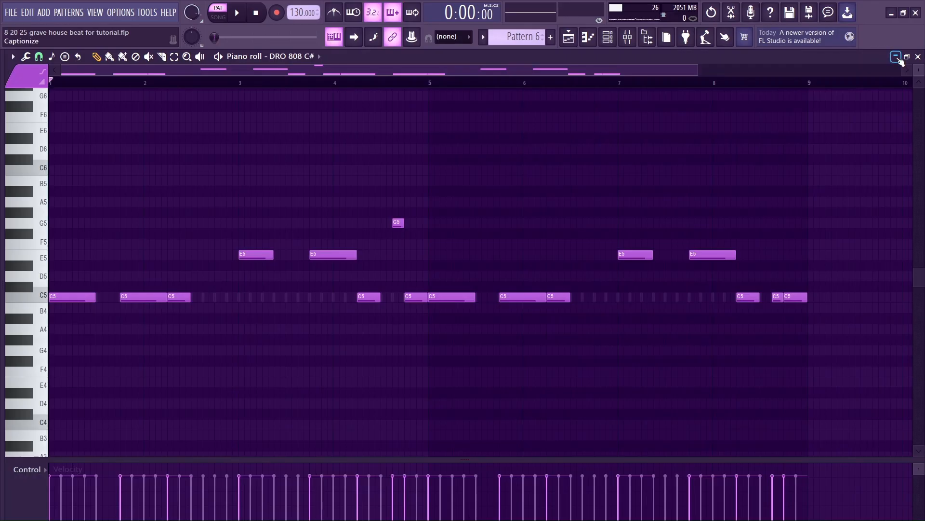
pyautogui.click(917, 57)
# Solo the DRO 808 C# channel and open its piano roll maximized
pyautogui.rightClick(162, 135)
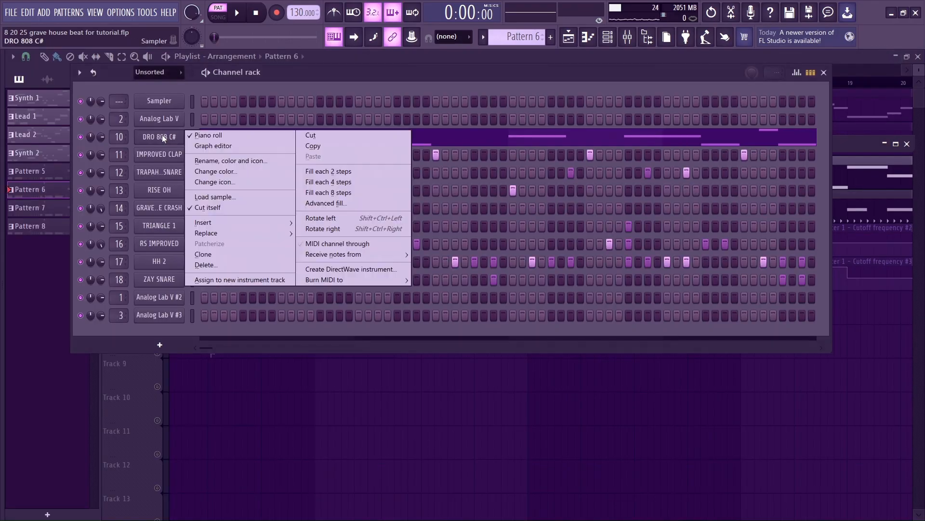
pyautogui.click(241, 137)
pyautogui.rightClick(80, 138)
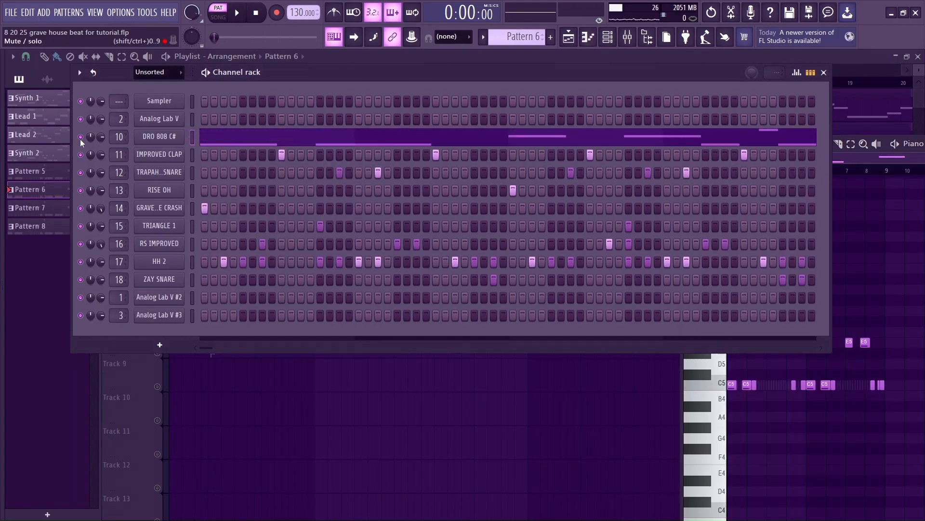
pyautogui.click(107, 147)
pyautogui.moveTo(887, 146); pyautogui.dragTo(223, 121)
pyautogui.click(923, 118)
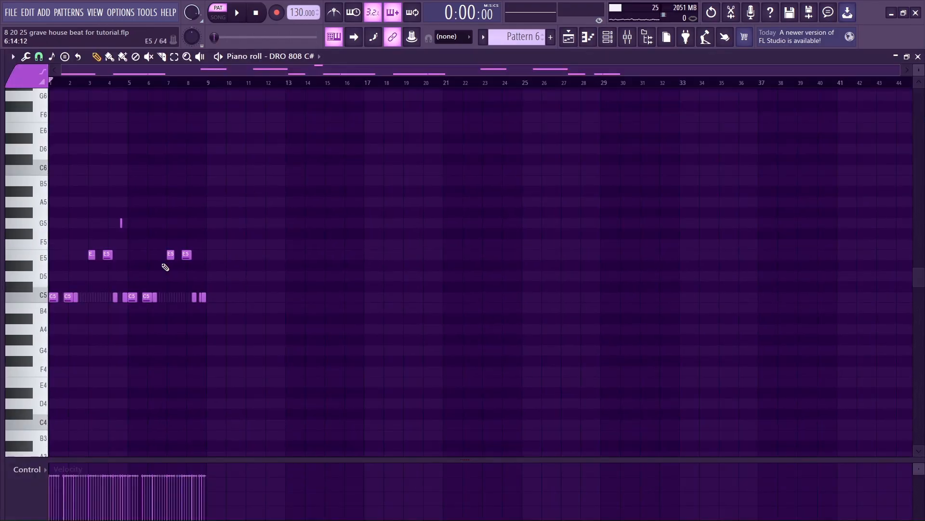
# Play through the full soloed DRO 808 C# note pattern, stop playback and close the piano roll
pyautogui.scroll(5, 95, 393)
pyautogui.scroll(-2, 502, 159)
pyautogui.press('space')
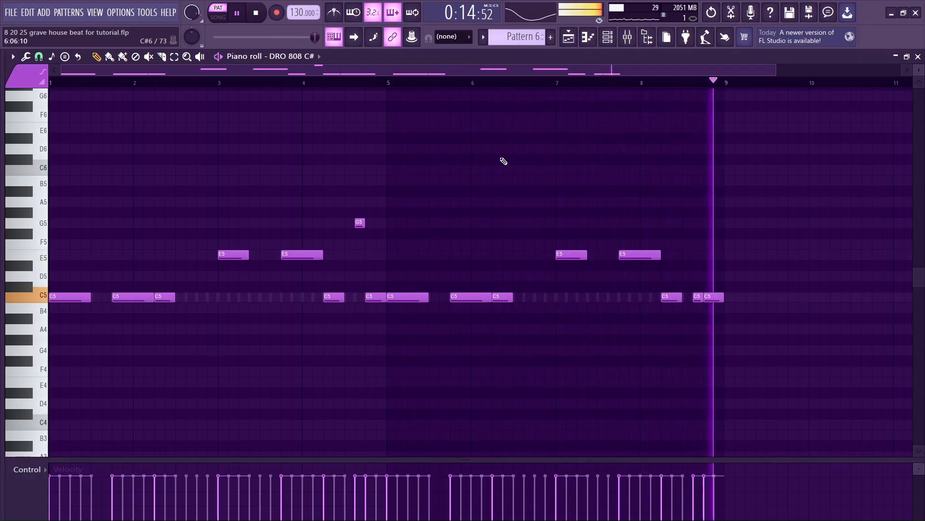
pyautogui.press('space')
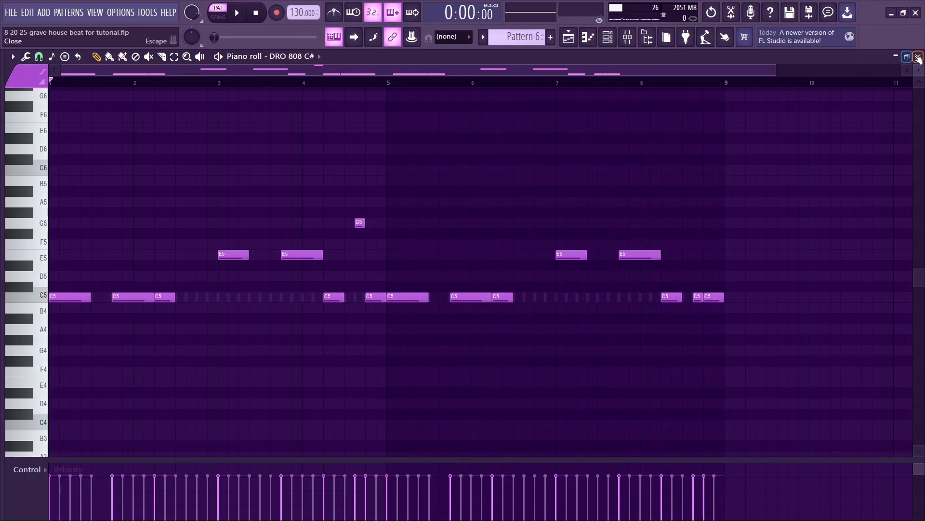
pyautogui.click(919, 57)
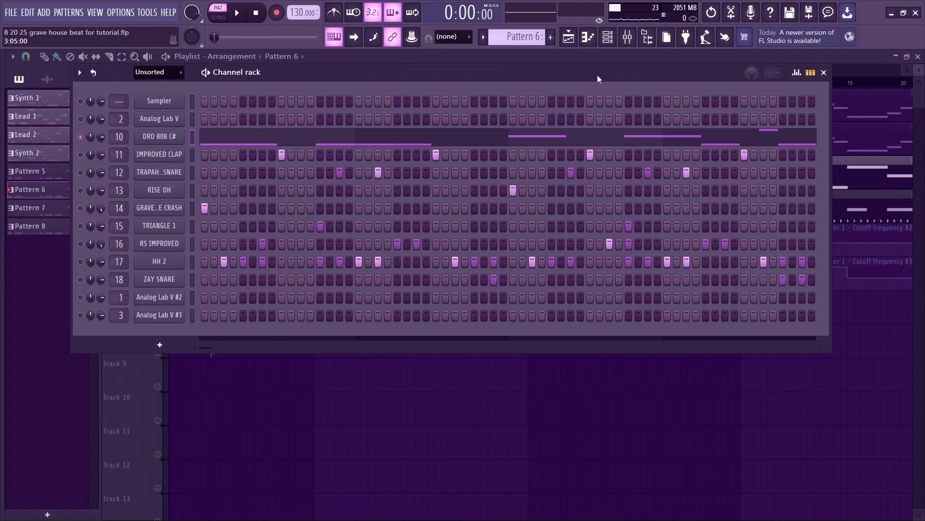
# Examine the Soundgoodizer settings on mixer Insert 10, and close the effect
pyautogui.click(608, 37)
pyautogui.click(627, 36)
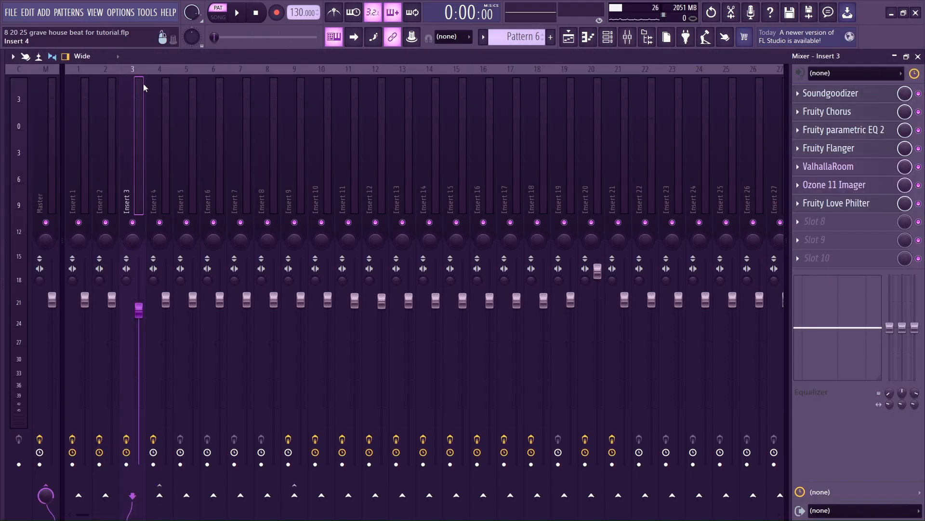
pyautogui.click(330, 114)
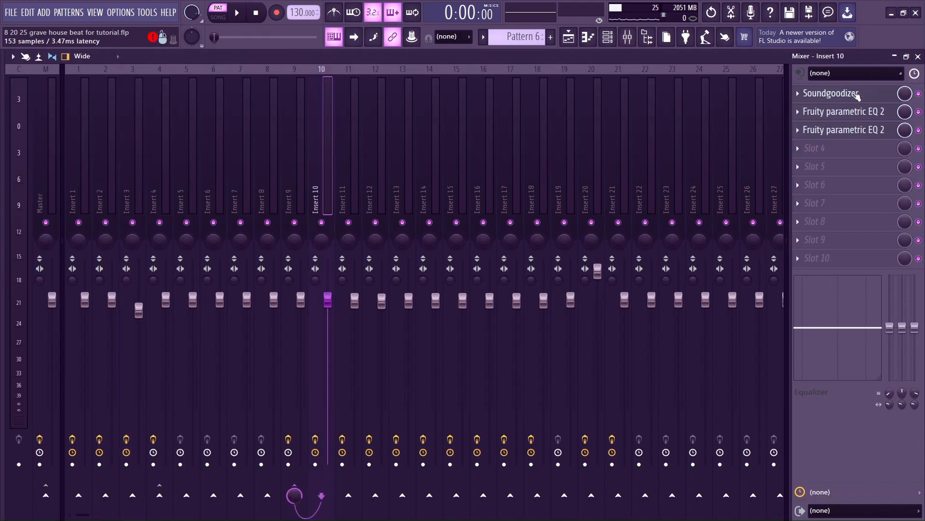
pyautogui.click(829, 93)
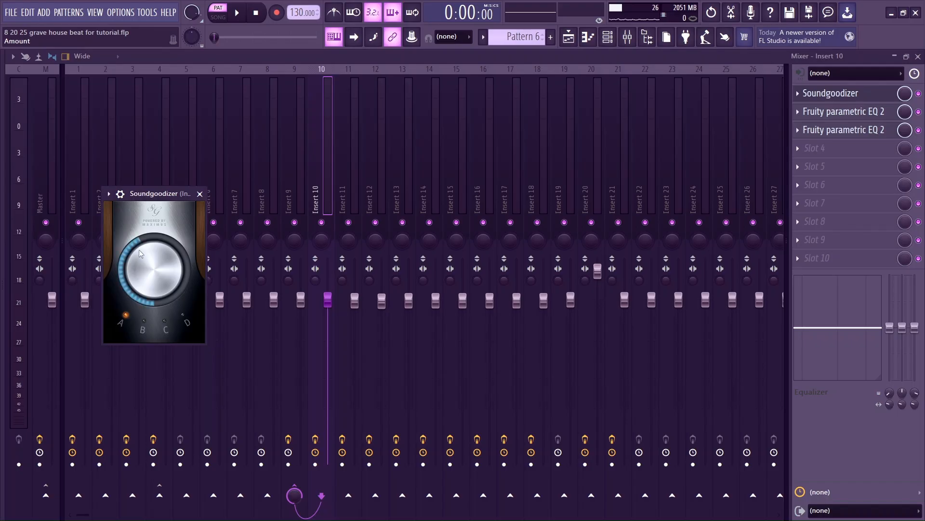
pyautogui.click(199, 193)
# Examine the curve and preset list of the first Fruity parametric EQ 2 on Insert 10, and close the effect
pyautogui.click(829, 112)
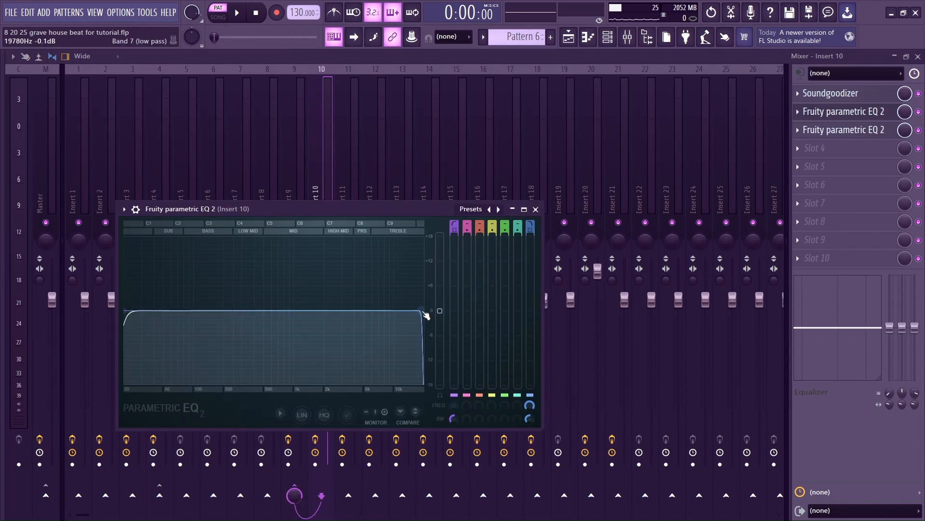
pyautogui.rightClick(496, 210)
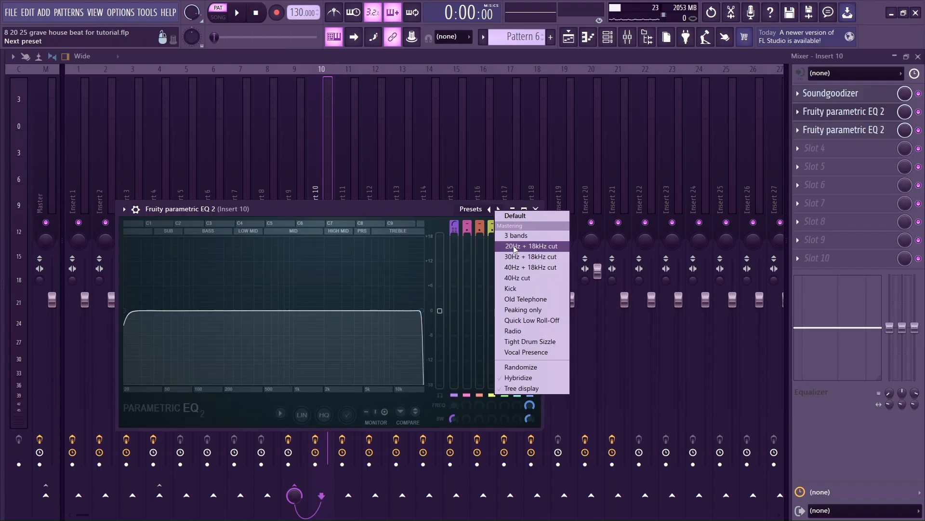
pyautogui.click(433, 214)
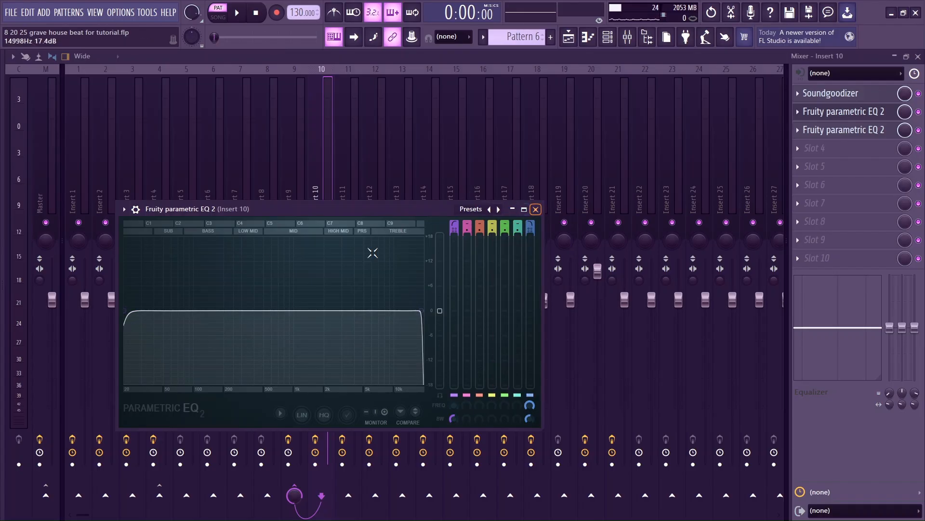
pyautogui.click(535, 209)
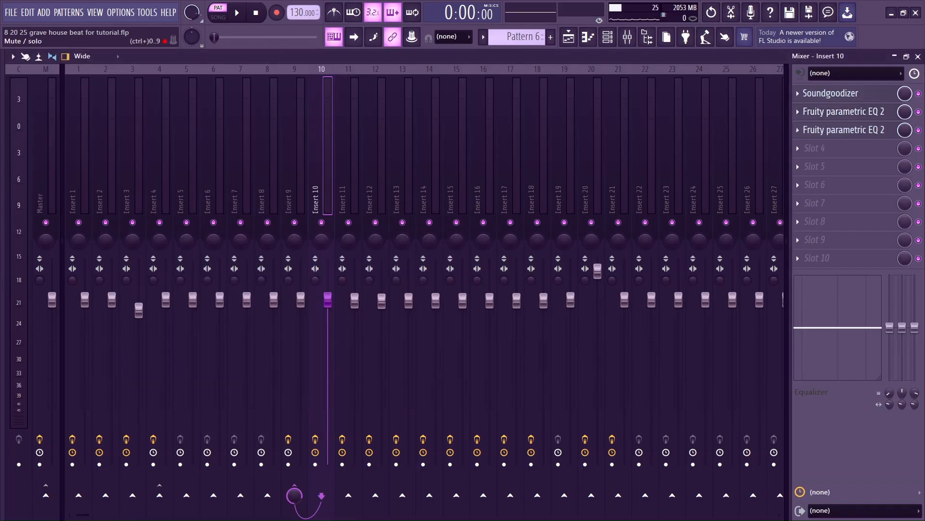
# Check the second Fruity parametric EQ 2 on Insert 10, and remove it from slot 3
pyautogui.click(882, 130)
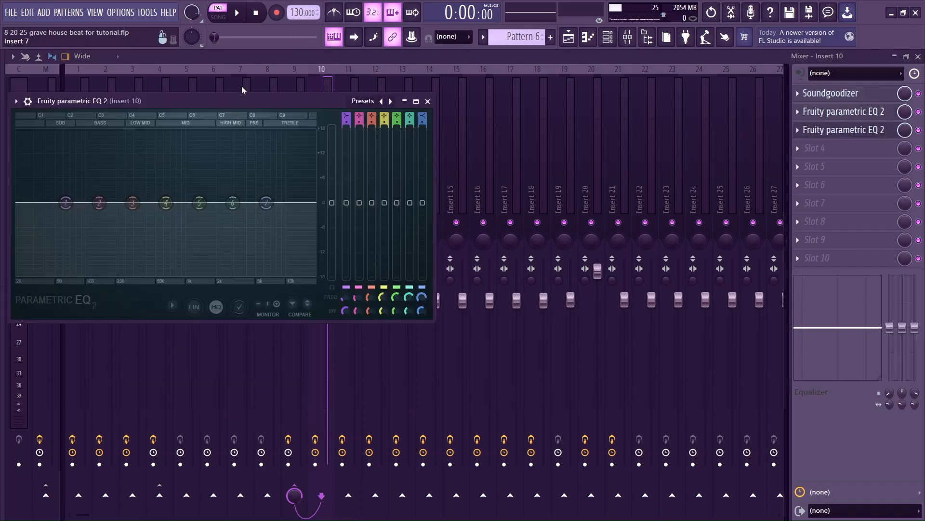
pyautogui.moveTo(237, 104); pyautogui.dragTo(270, 110)
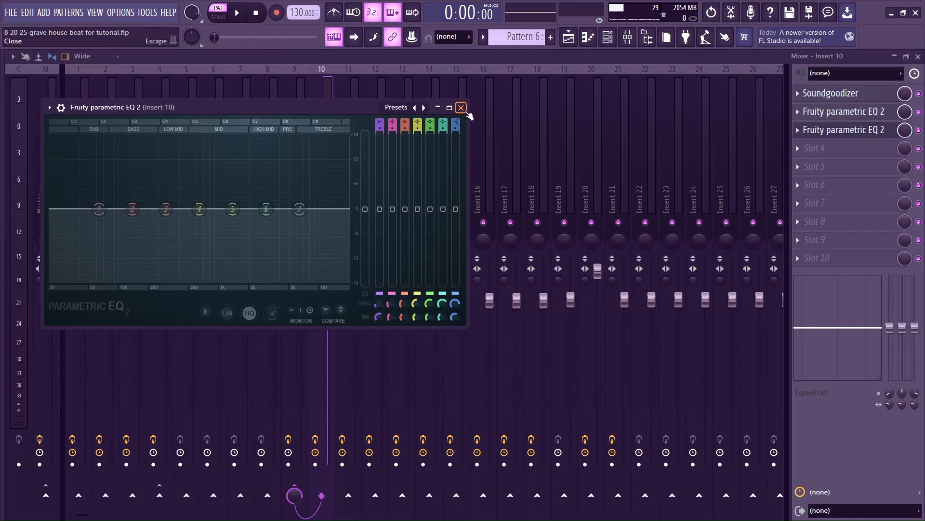
pyautogui.click(461, 107)
pyautogui.click(799, 130)
pyautogui.click(814, 159)
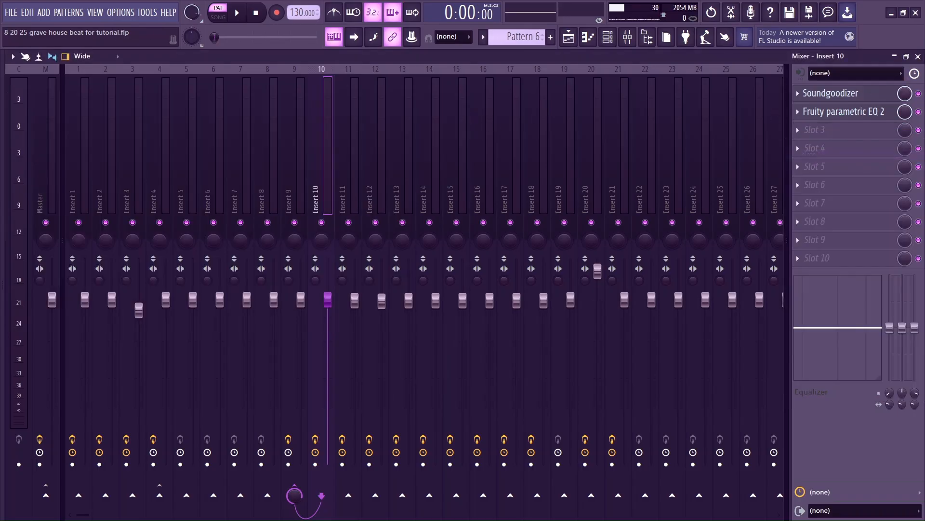
# Close the mixer and bring up the channel rack for Pattern 6
pyautogui.click(918, 57)
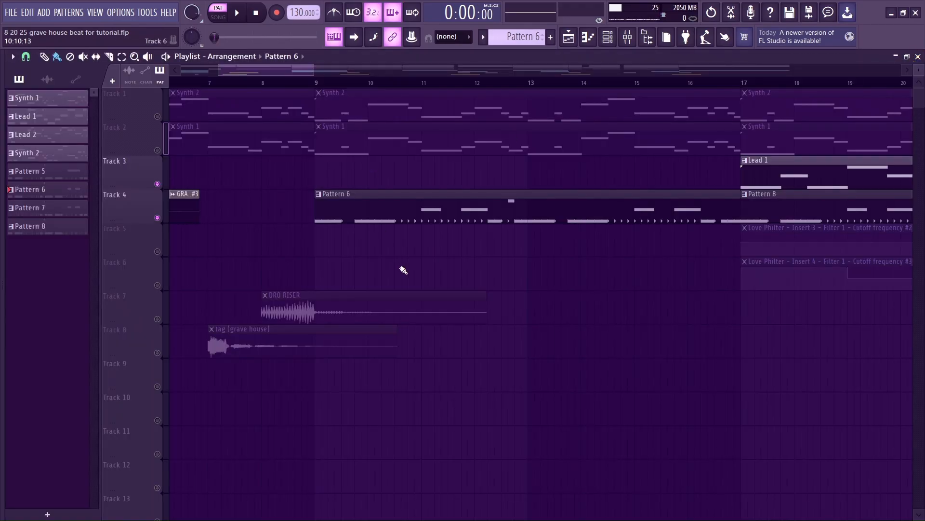
pyautogui.scroll(-6, 402, 270)
pyautogui.scroll(6, 311, 256)
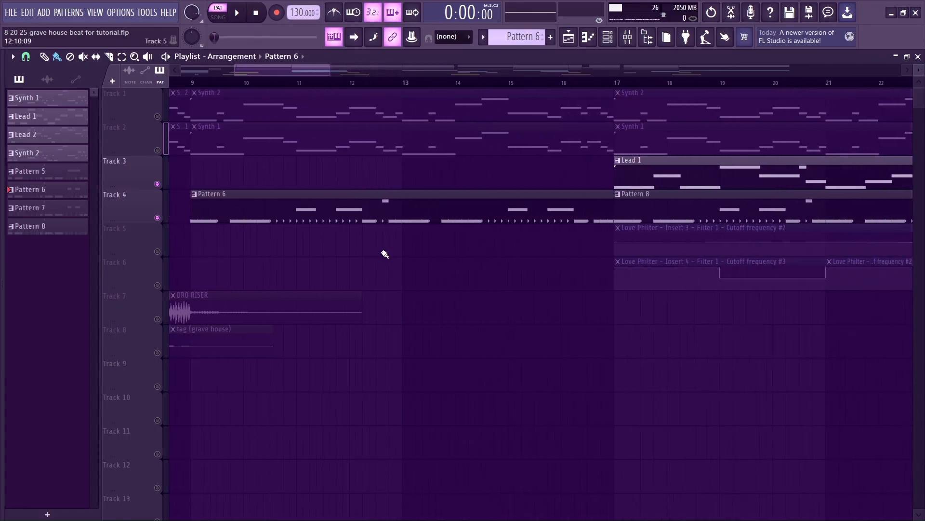
pyautogui.click(608, 37)
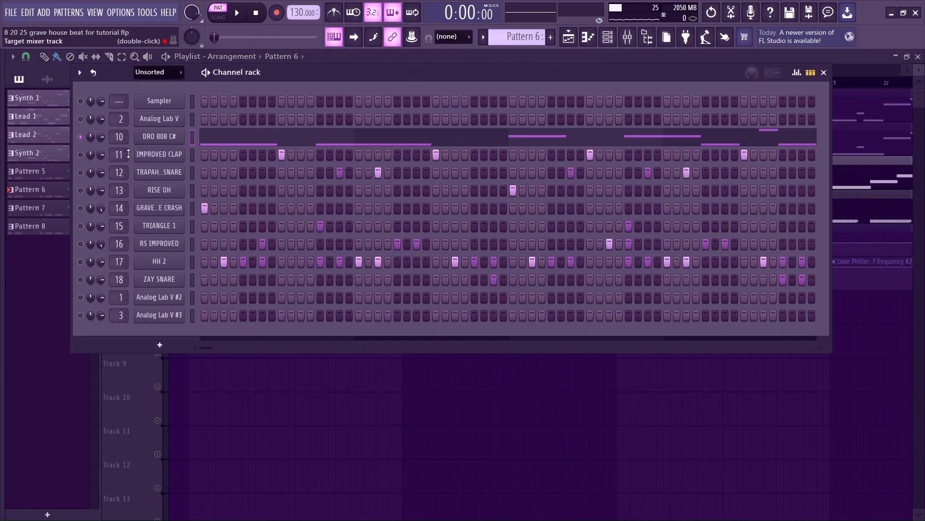
# Solo the IMPROVED CLAP channel and play its notes in the piano roll
pyautogui.click(82, 154)
pyautogui.rightClick(159, 163)
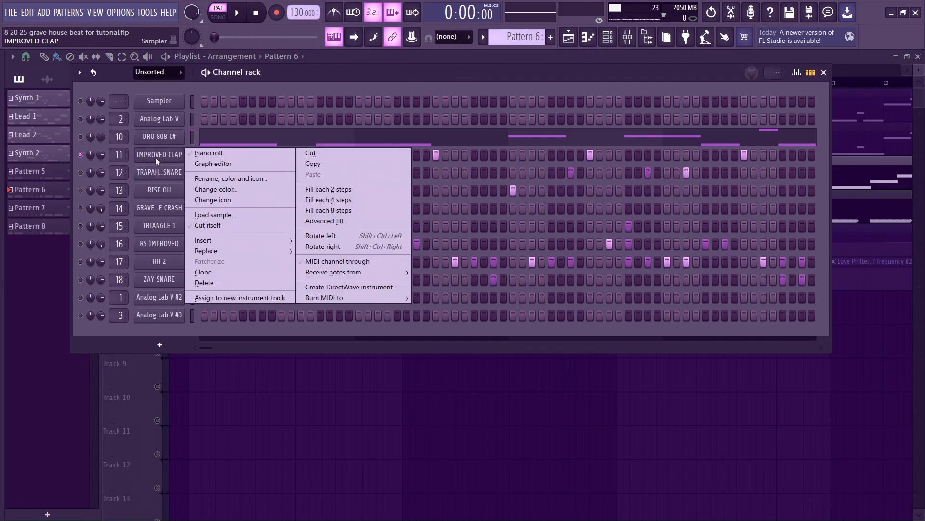
pyautogui.click(197, 151)
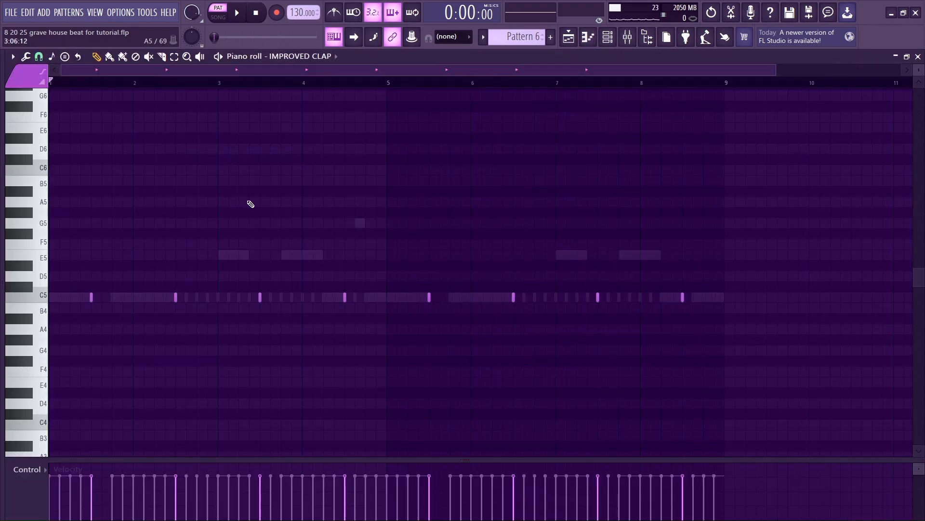
pyautogui.press('space')
pyautogui.press('space')
# Examine the Soundgoodizer settings on mixer Insert 11, and close the effect
pyautogui.click(608, 36)
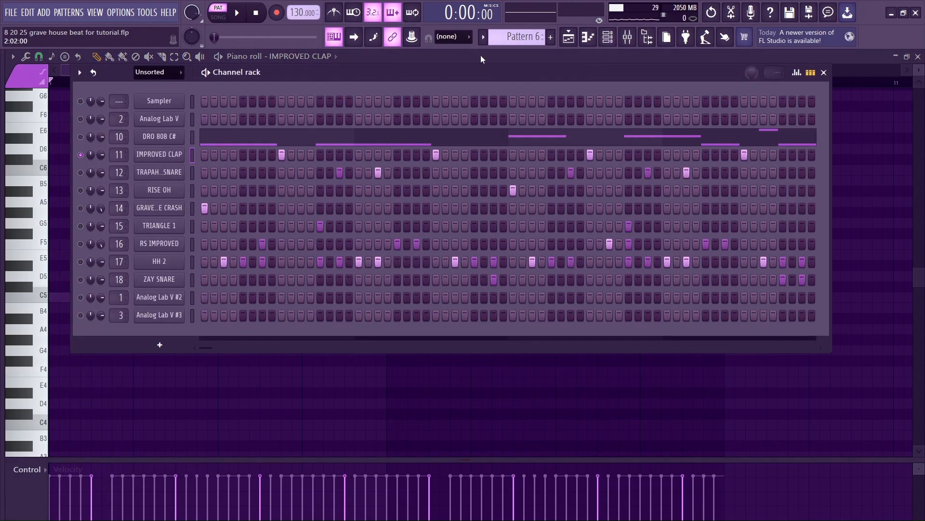
pyautogui.click(628, 45)
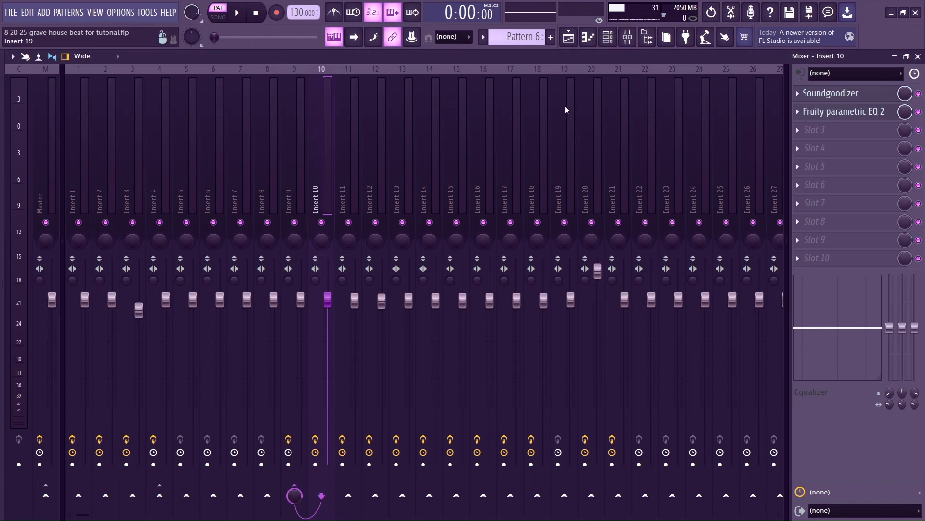
pyautogui.click(369, 112)
pyautogui.click(356, 105)
pyautogui.click(842, 93)
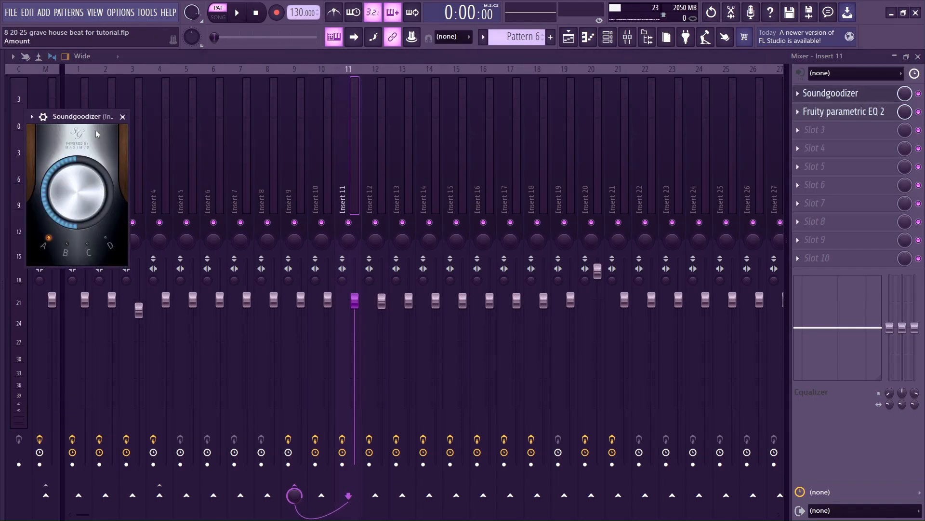
pyautogui.click(122, 116)
# Examine the high-pass curve of the Fruity parametric EQ 2 on Insert 11, and close the effect and mixer
pyautogui.click(843, 111)
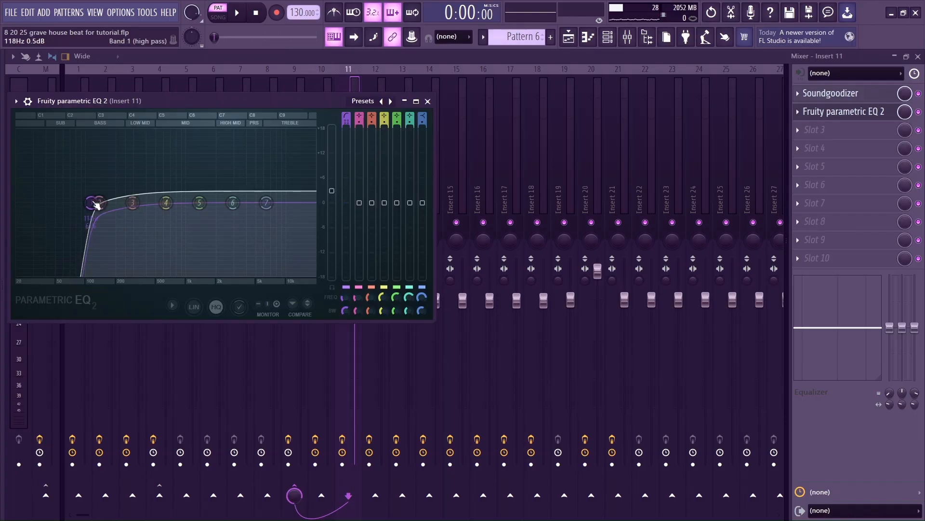
pyautogui.moveTo(99, 225)
pyautogui.mouseDown()
pyautogui.moveTo(93, 169)
pyautogui.moveTo(95, 218)
pyautogui.mouseUp()
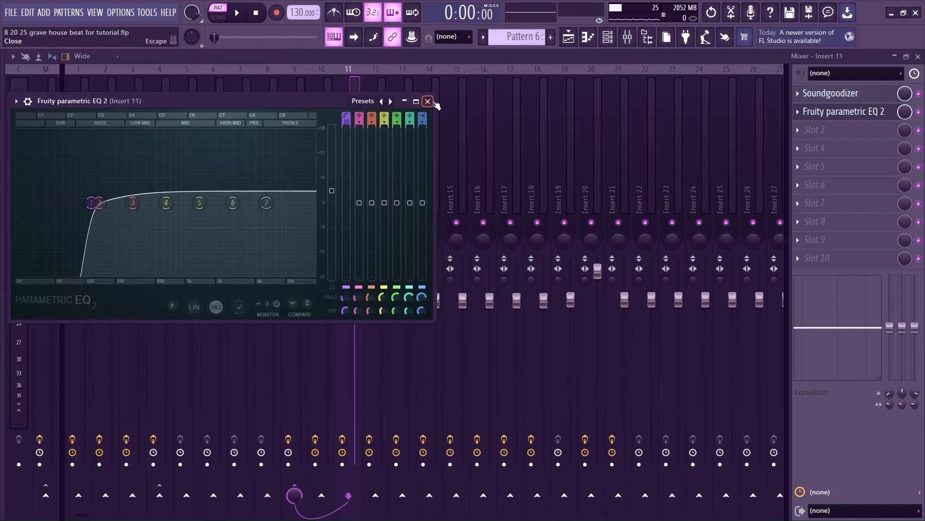
pyautogui.click(427, 101)
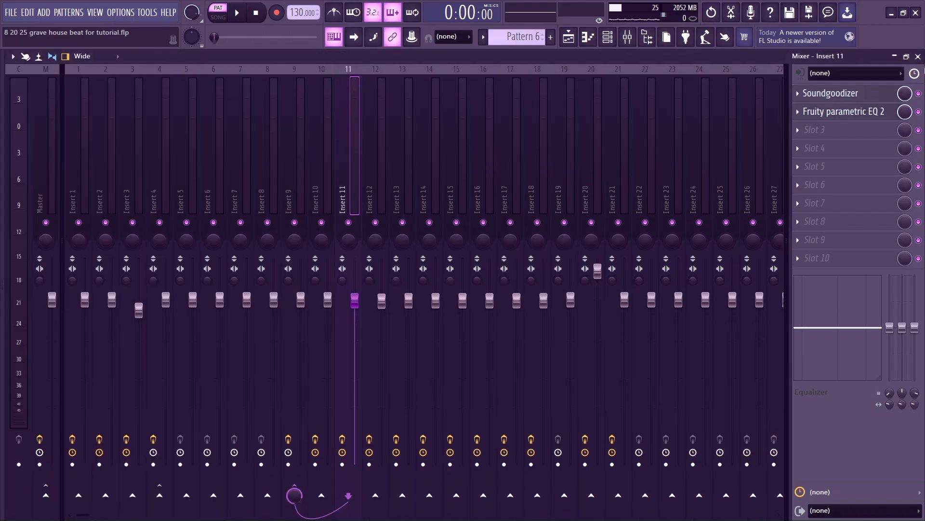
pyautogui.click(918, 57)
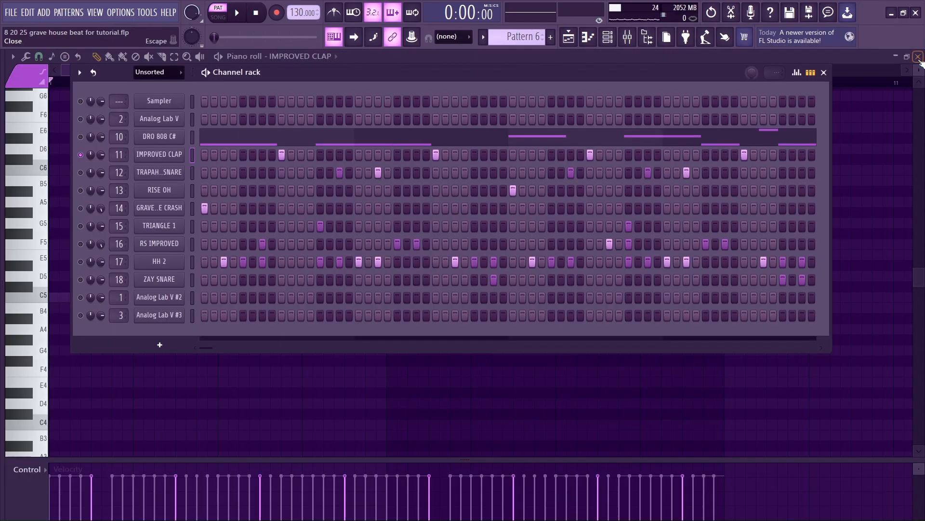
# Solo the TRAPAHOLICS SNARE channel and view its sampler settings
pyautogui.click(81, 172)
pyautogui.click(164, 172)
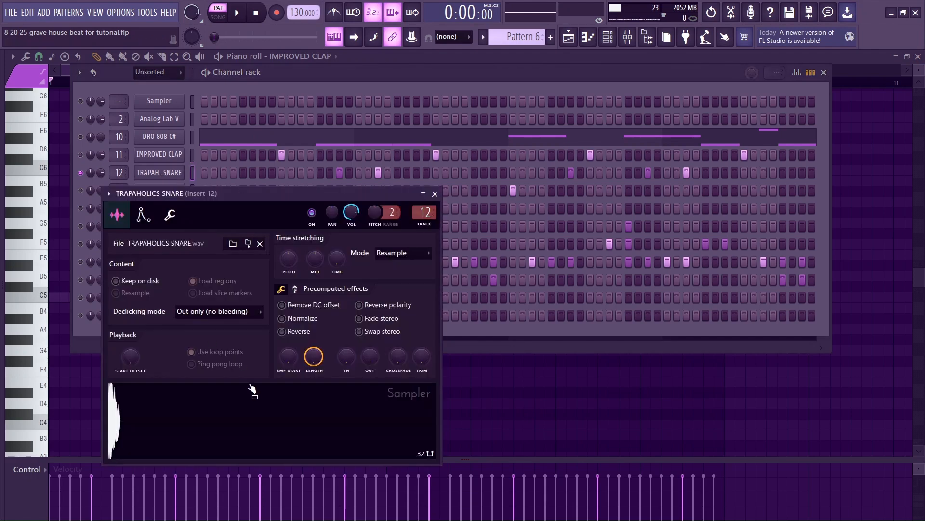
pyautogui.click(155, 171)
# Play the TRAPAHOLICS SNARE notes in the piano roll, and check the channel's sample once more
pyautogui.rightClick(155, 171)
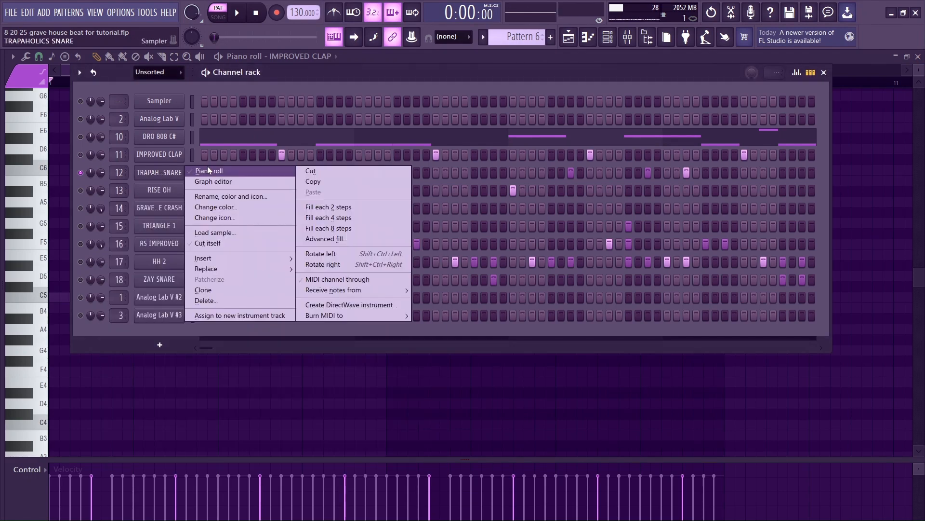
pyautogui.click(208, 168)
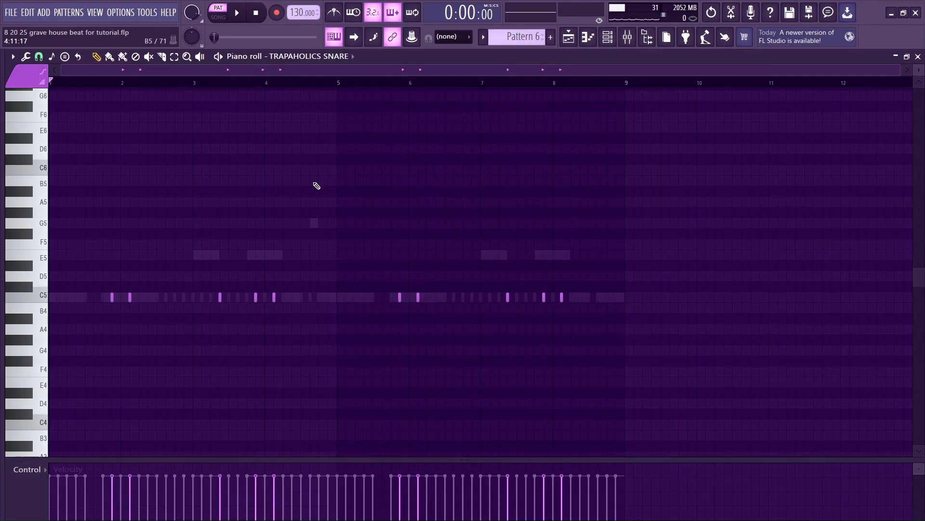
pyautogui.press('space')
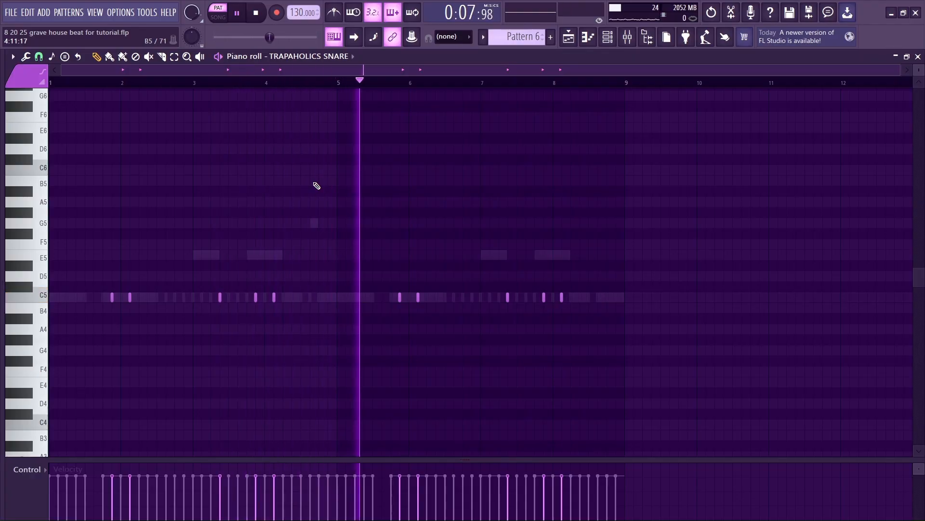
pyautogui.press('space')
pyautogui.click(918, 57)
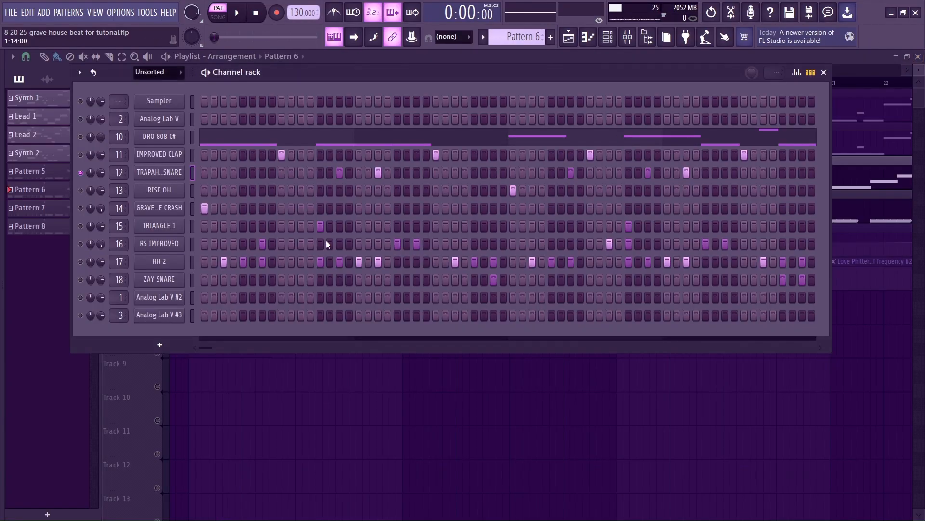
pyautogui.click(156, 172)
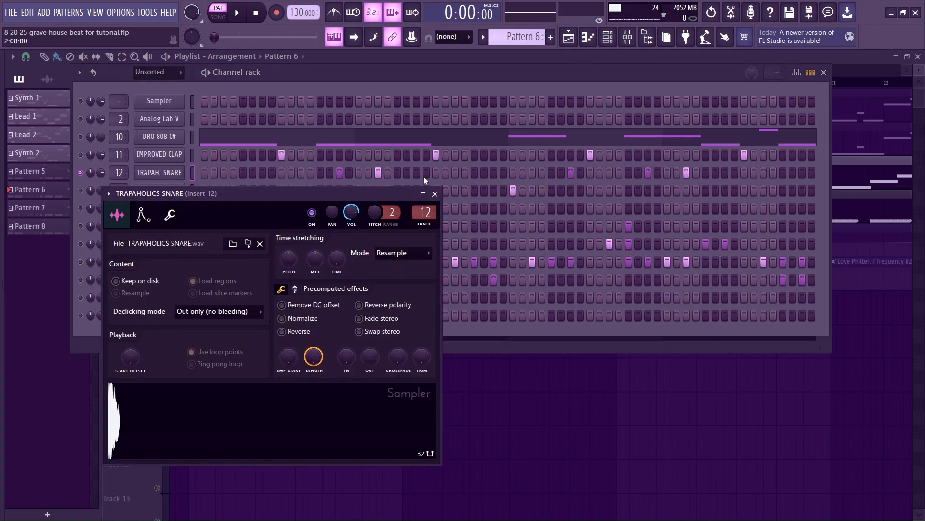
pyautogui.click(435, 193)
# Examine the Soundgoodizer and the Fruity parametric EQ 2 curve on mixer Insert 12, closing each effect
pyautogui.click(628, 37)
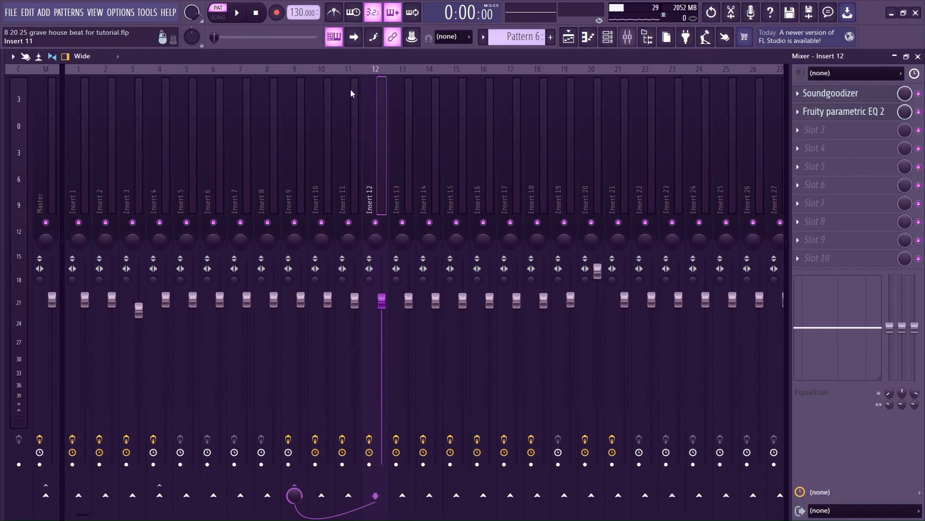
pyautogui.click(831, 93)
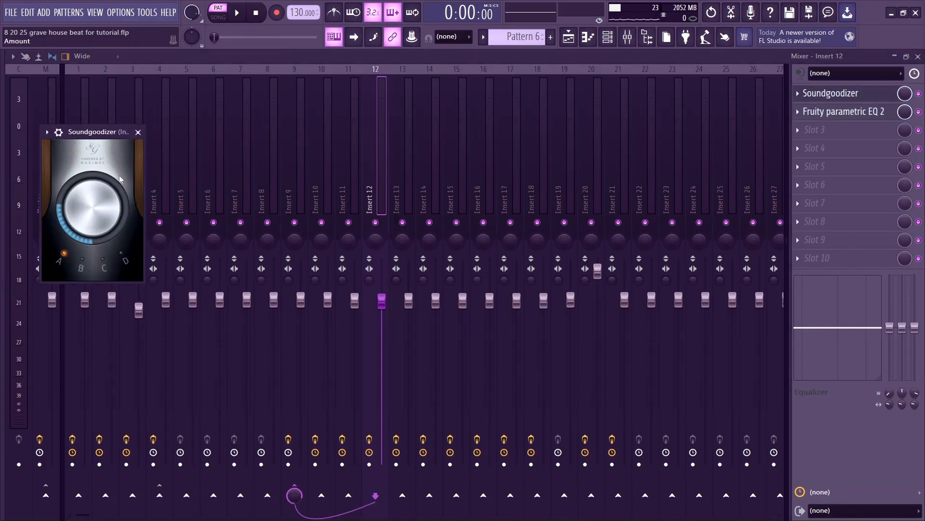
pyautogui.click(138, 132)
pyautogui.click(844, 111)
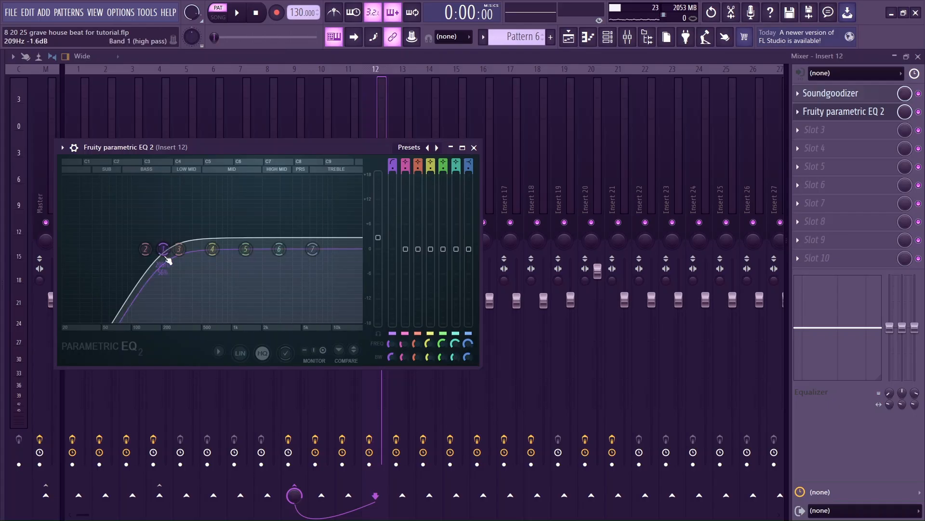
pyautogui.click(474, 147)
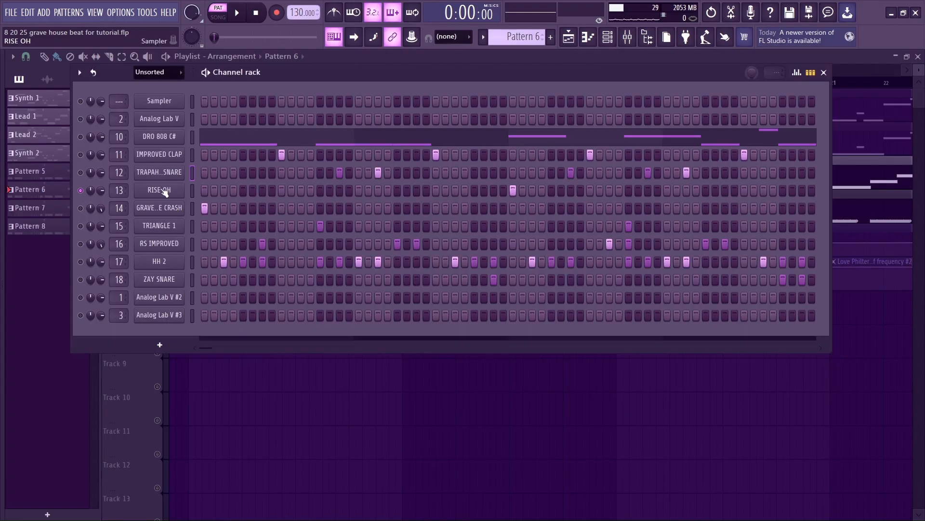
# View the RISE OH channel's sample and its notes in the piano roll, closing both windows
pyautogui.click(164, 190)
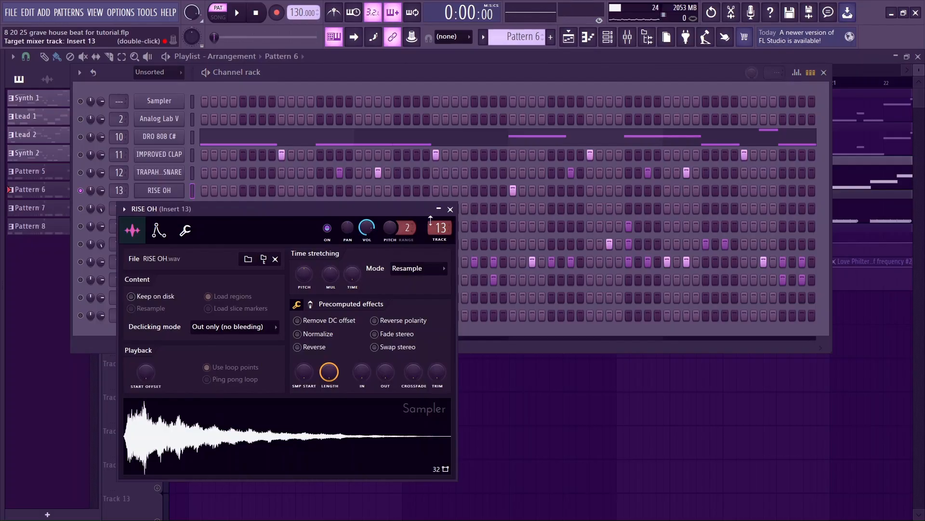
pyautogui.click(450, 209)
pyautogui.rightClick(166, 192)
pyautogui.click(224, 186)
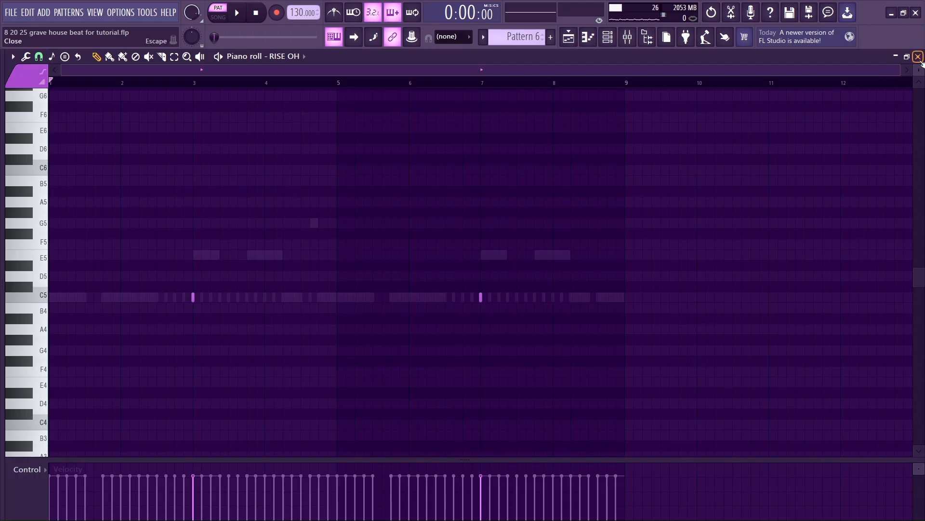
pyautogui.click(919, 56)
# Examine the Soundgoodizer and the Fruity parametric EQ 2 curve on Insert 13, and close the mixer
pyautogui.press('F9')
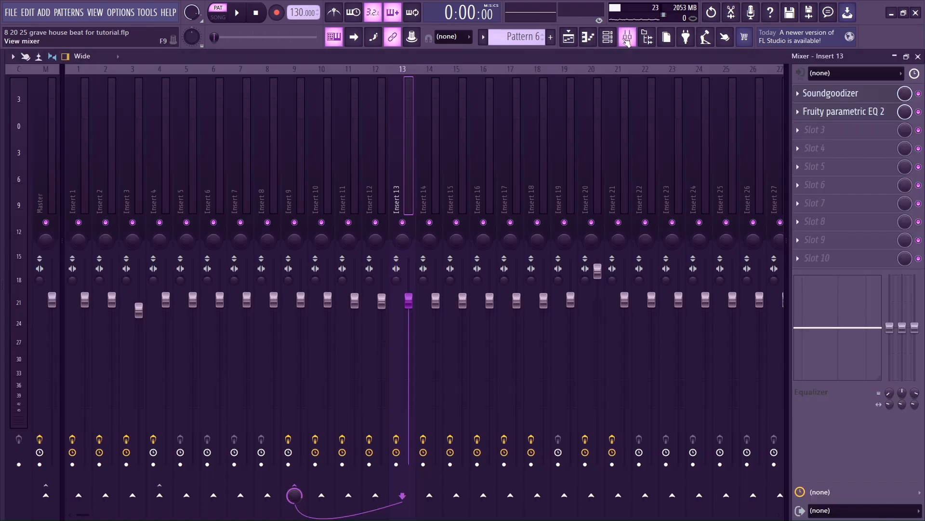
pyautogui.click(868, 95)
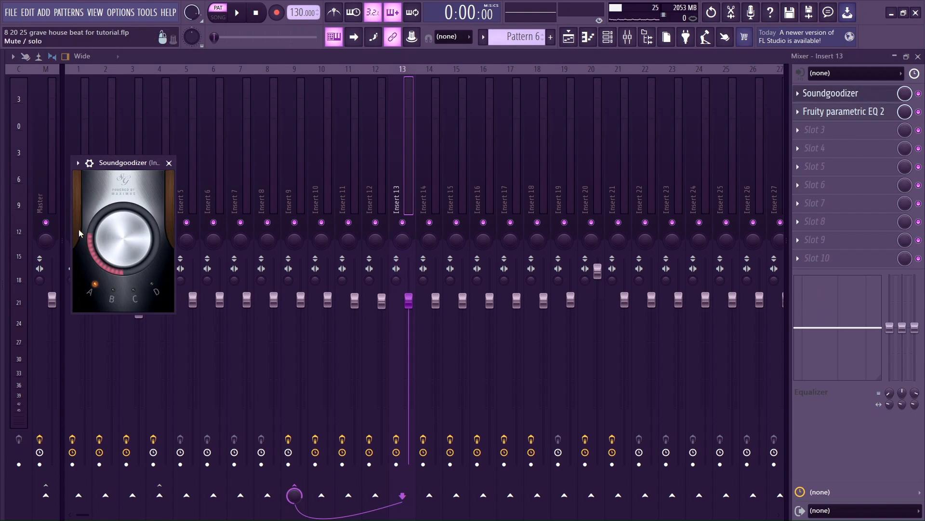
pyautogui.click(169, 162)
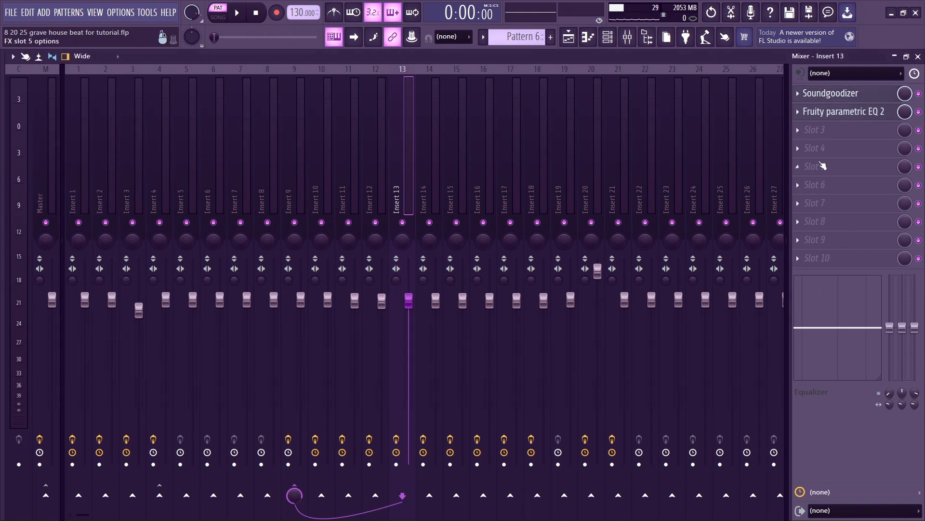
pyautogui.click(855, 112)
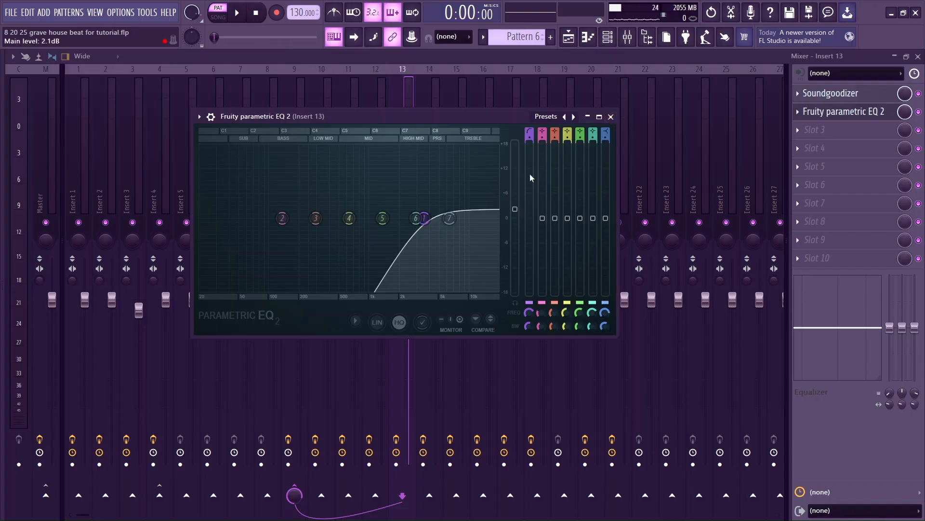
pyautogui.click(611, 117)
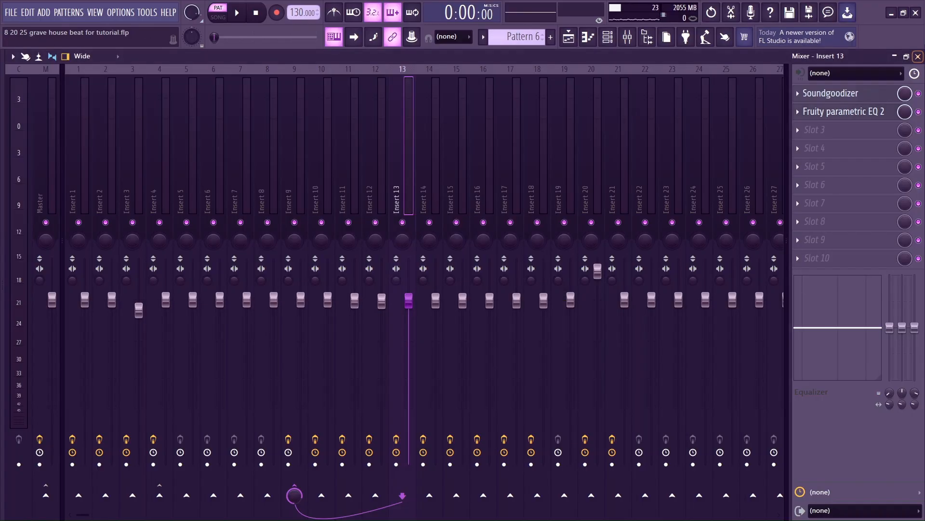
pyautogui.click(918, 56)
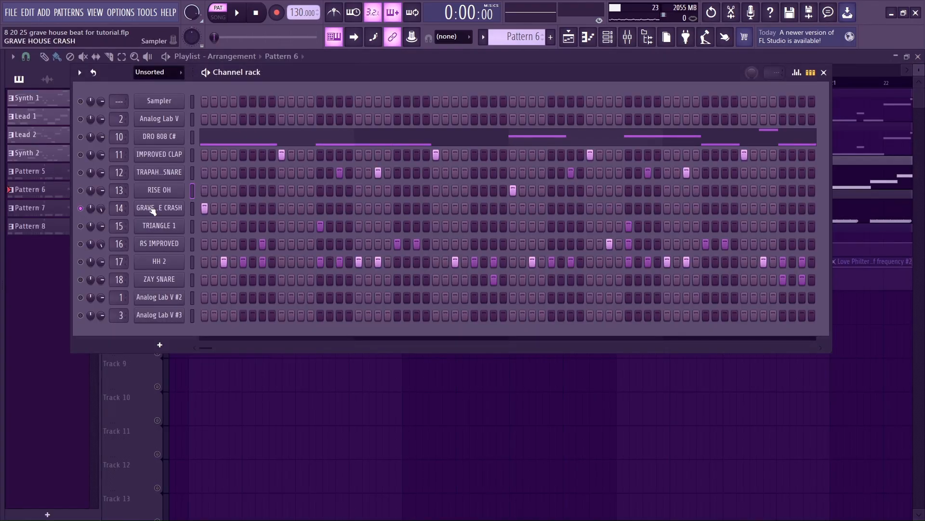
# View the GRAVE HOUSE CRASH sample, and examine the Fruity parametric EQ 2 on its mixer track, Insert 14
pyautogui.click(150, 208)
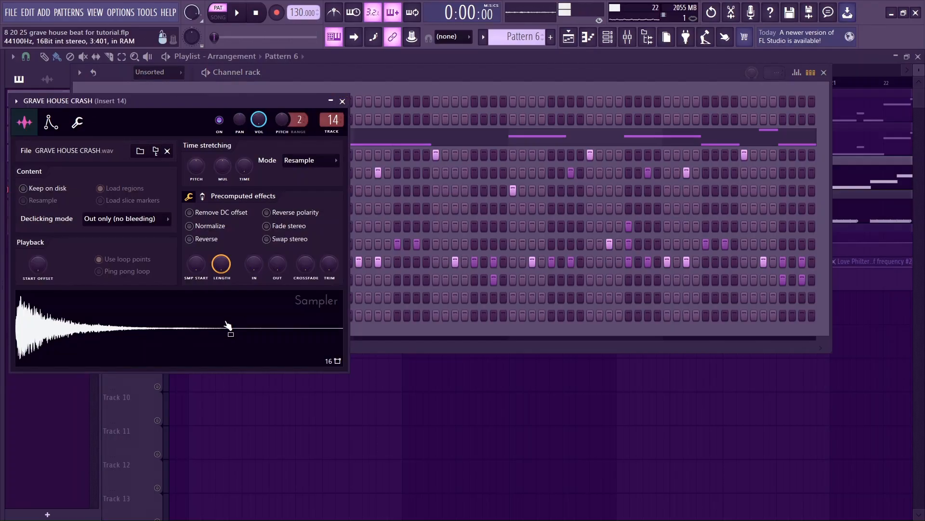
pyautogui.click(608, 38)
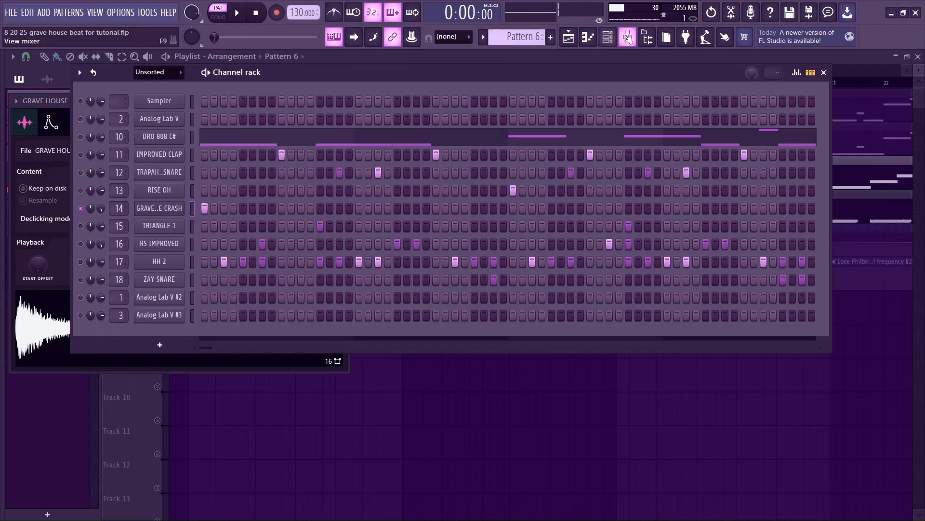
pyautogui.click(627, 38)
pyautogui.click(863, 93)
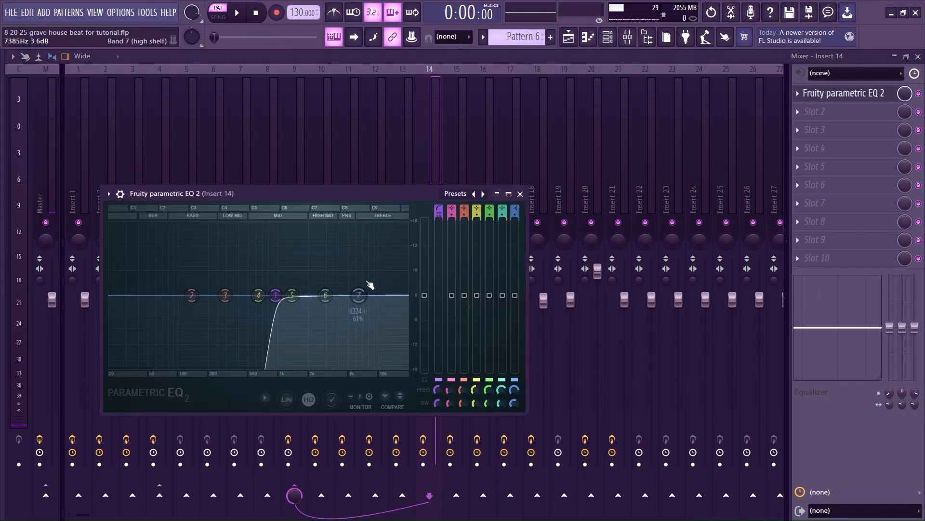
pyautogui.click(526, 193)
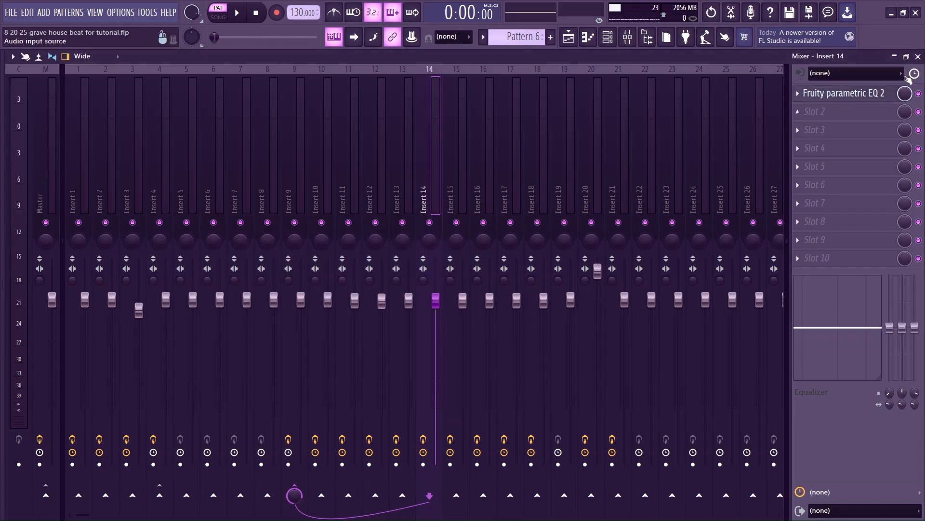
pyautogui.click(918, 57)
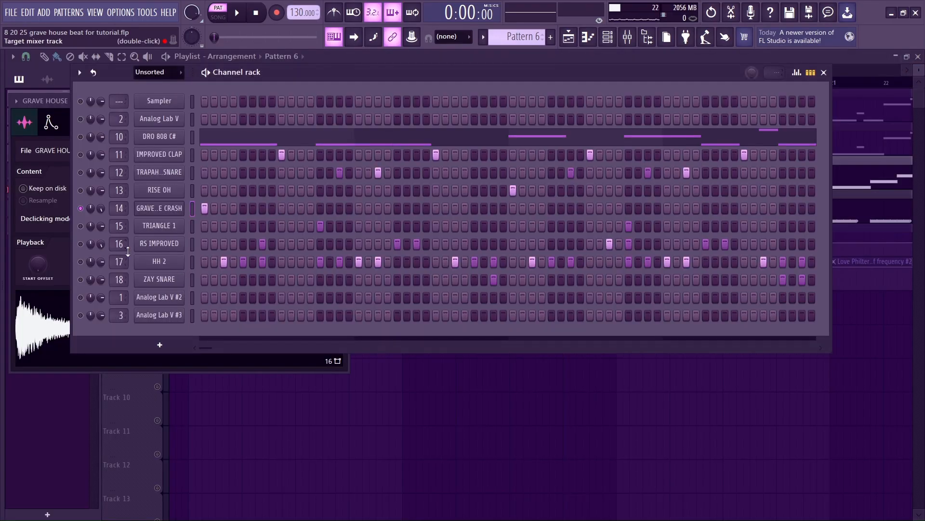
# View the TRIANGLE 1 channel's sample, and play its notes in the piano roll
pyautogui.click(171, 226)
pyautogui.click(358, 117)
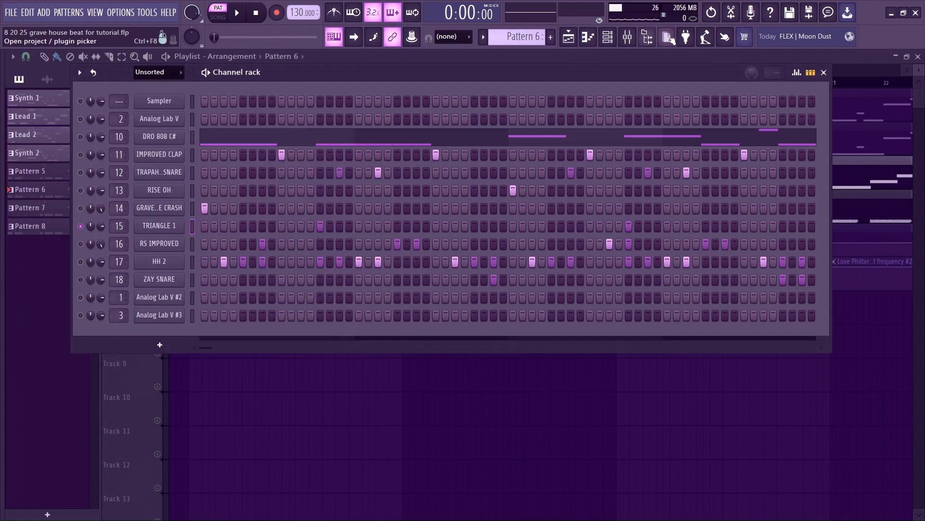
pyautogui.rightClick(169, 225)
pyautogui.click(201, 223)
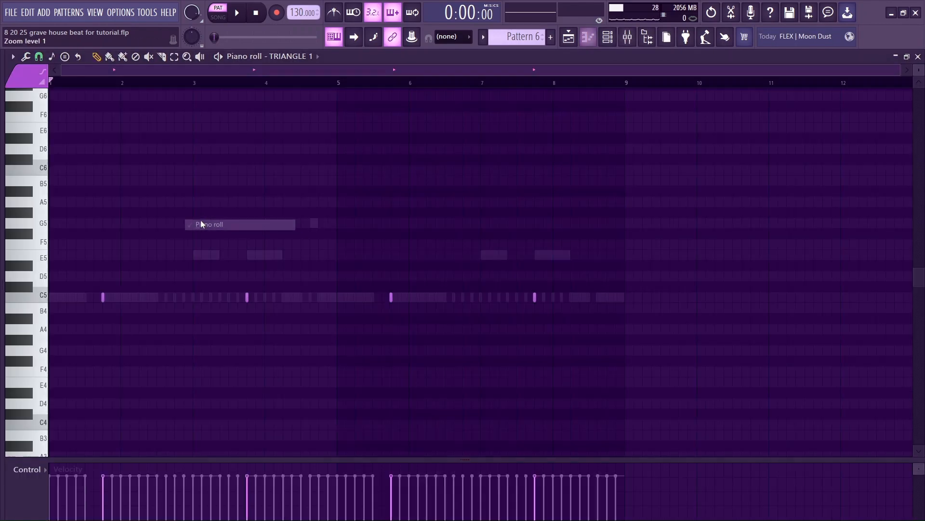
pyautogui.press('space')
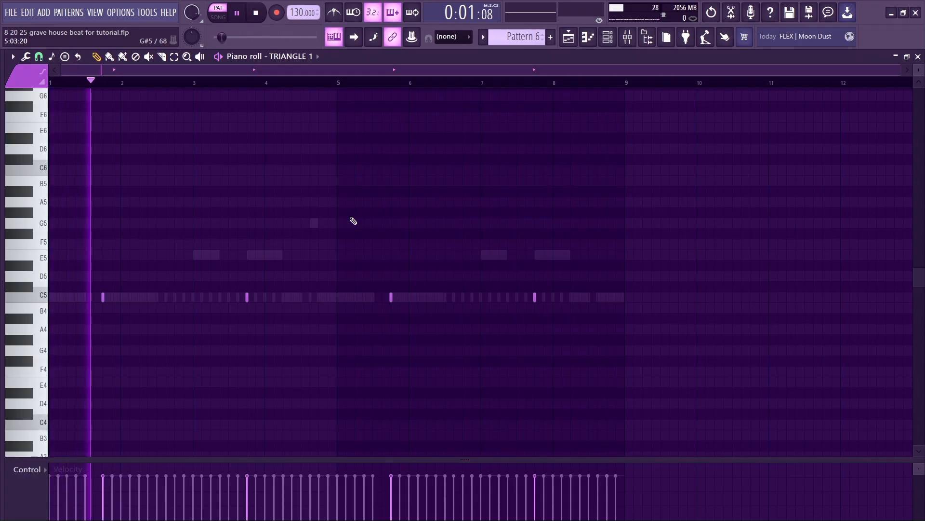
pyautogui.press('space')
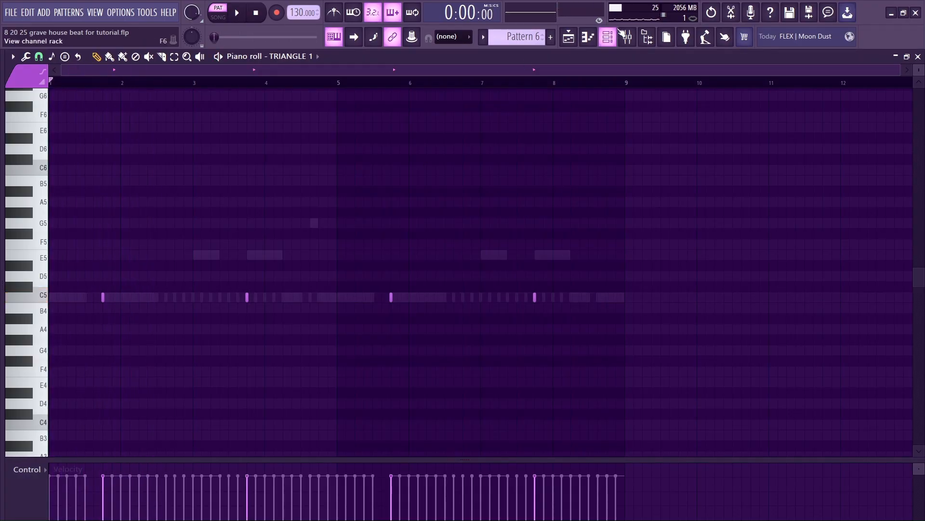
# Examine the Soundgoodizer and the Fruity parametric EQ 2 curve on mixer Insert 15, closing the effects and the mixer
pyautogui.click(608, 36)
pyautogui.click(628, 36)
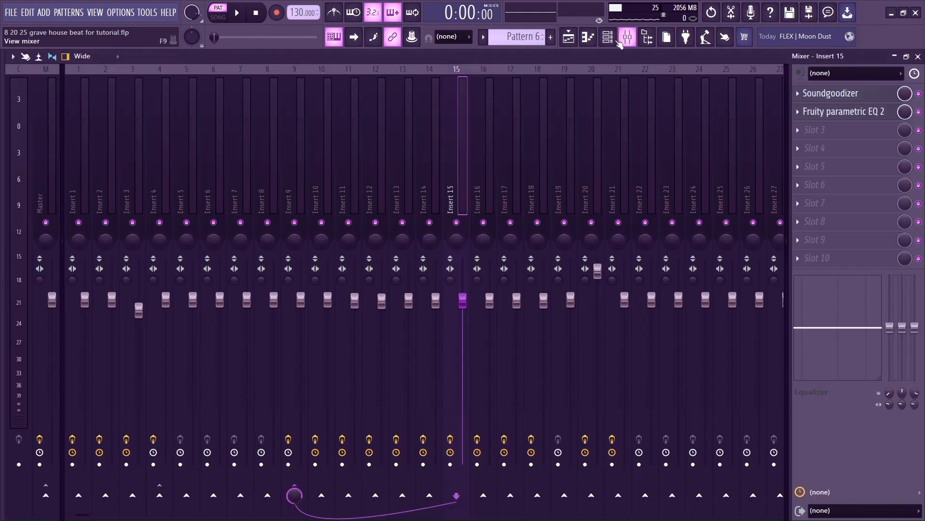
pyautogui.click(862, 93)
pyautogui.click(863, 113)
pyautogui.click(867, 93)
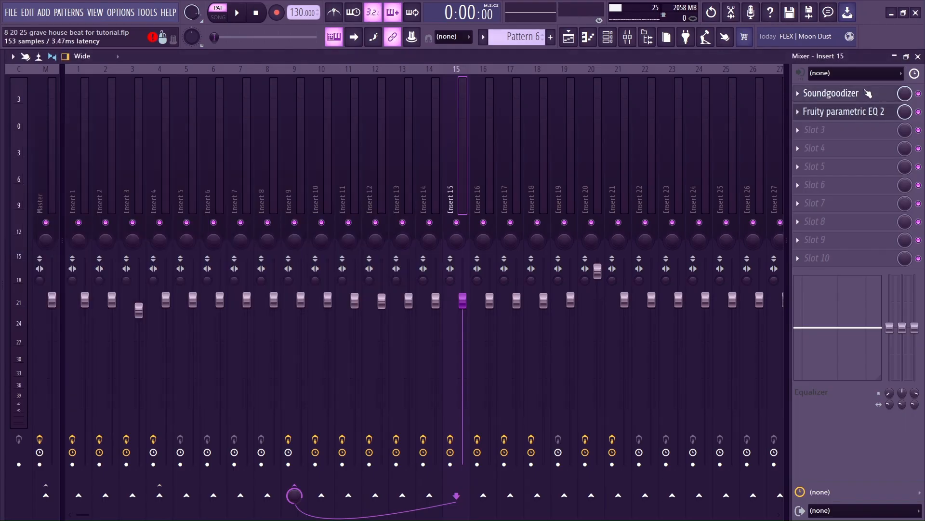
pyautogui.click(844, 94)
pyautogui.click(819, 112)
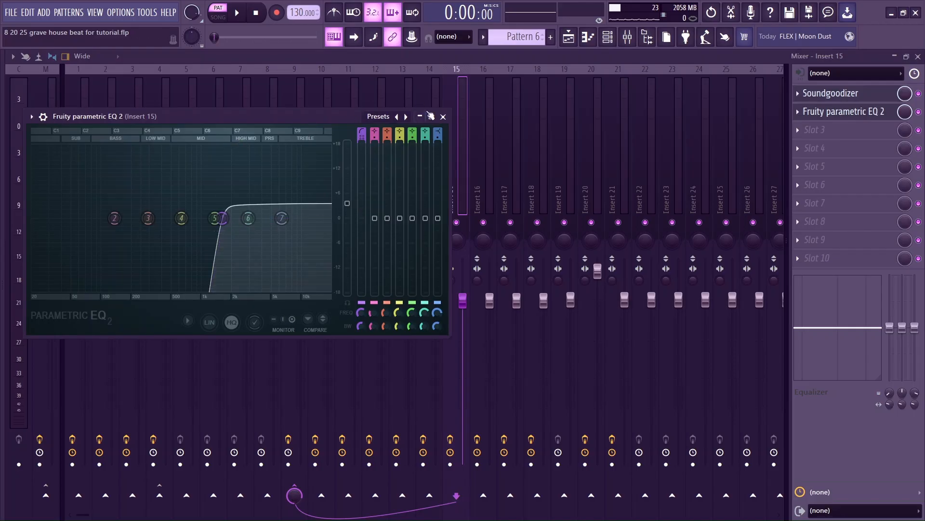
pyautogui.click(443, 117)
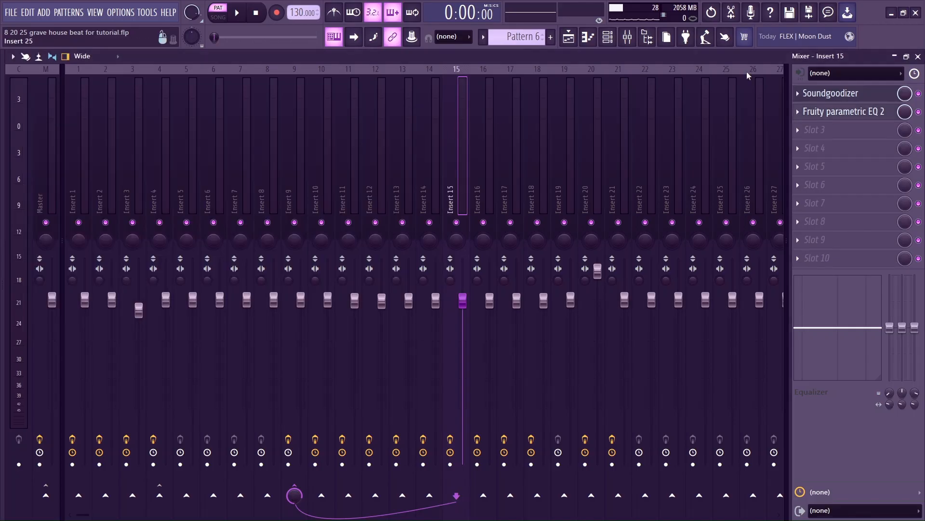
pyautogui.click(918, 57)
pyautogui.click(107, 101)
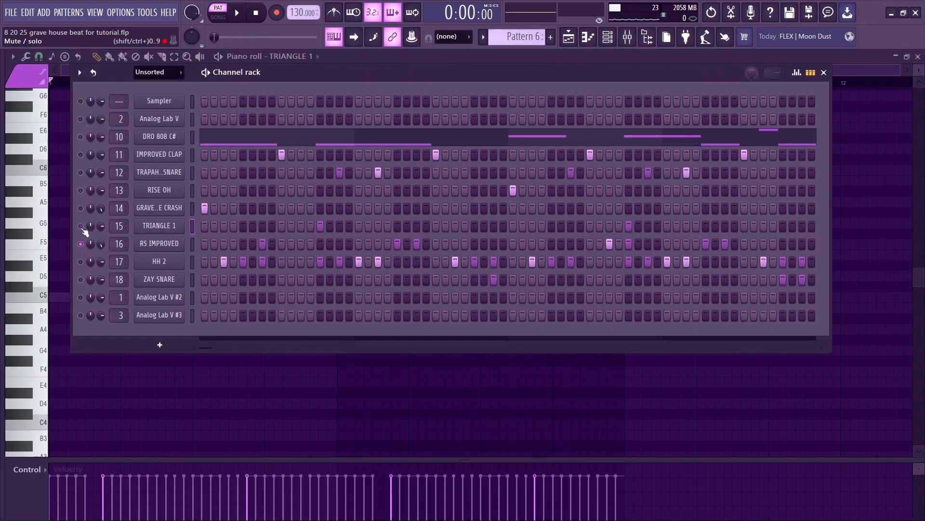
# View the RS IMPROVED channel's sample, and play its notes in the piano roll, closing both windows
pyautogui.click(158, 250)
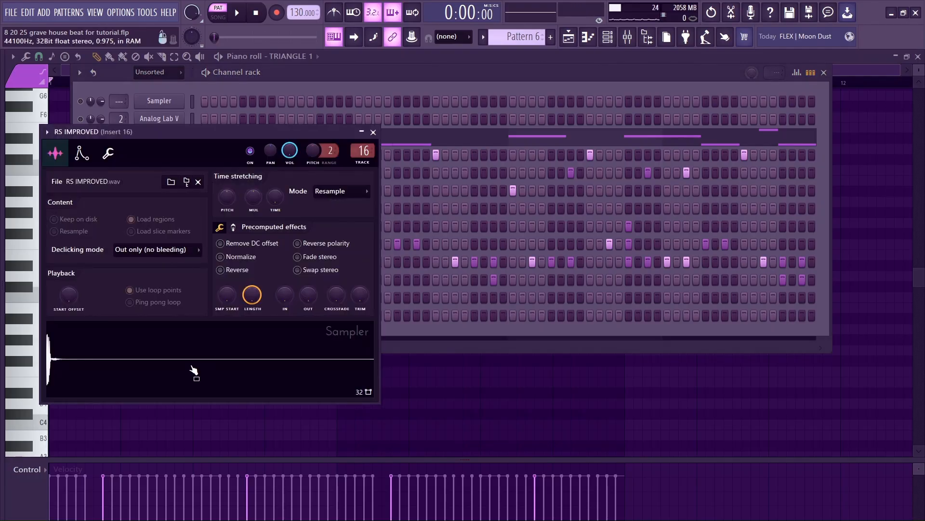
pyautogui.click(373, 132)
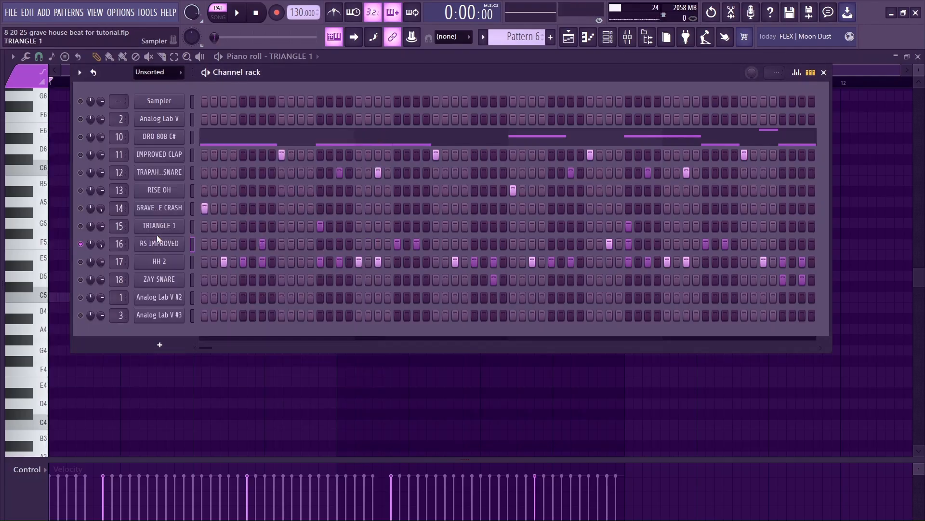
pyautogui.rightClick(155, 251)
pyautogui.click(222, 243)
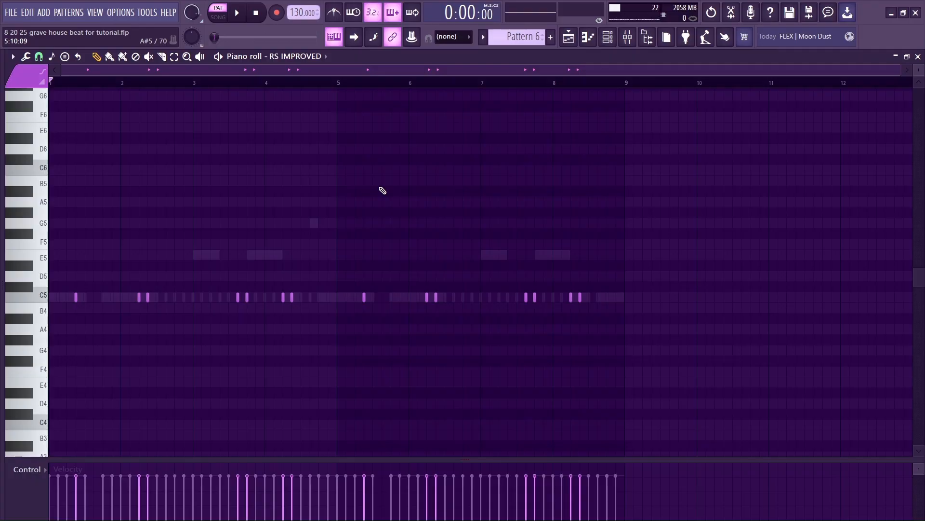
pyautogui.press('space')
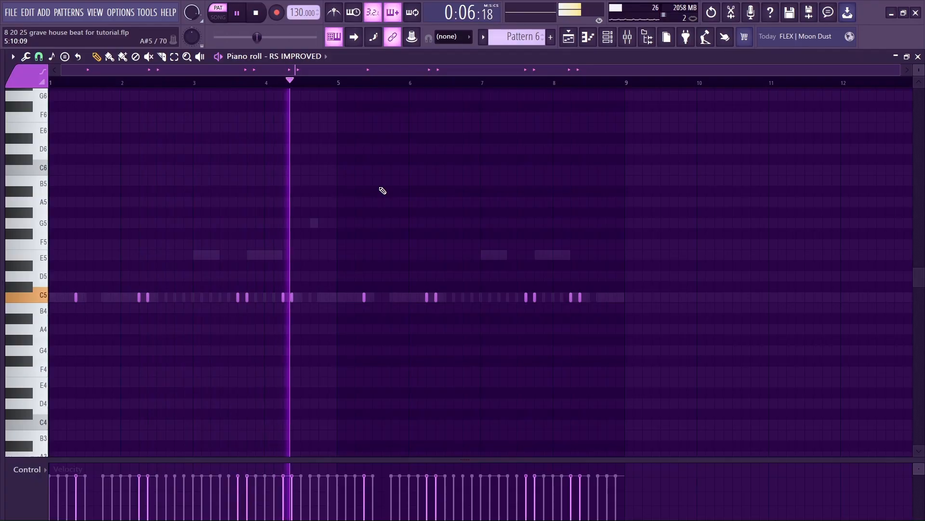
pyautogui.press('space')
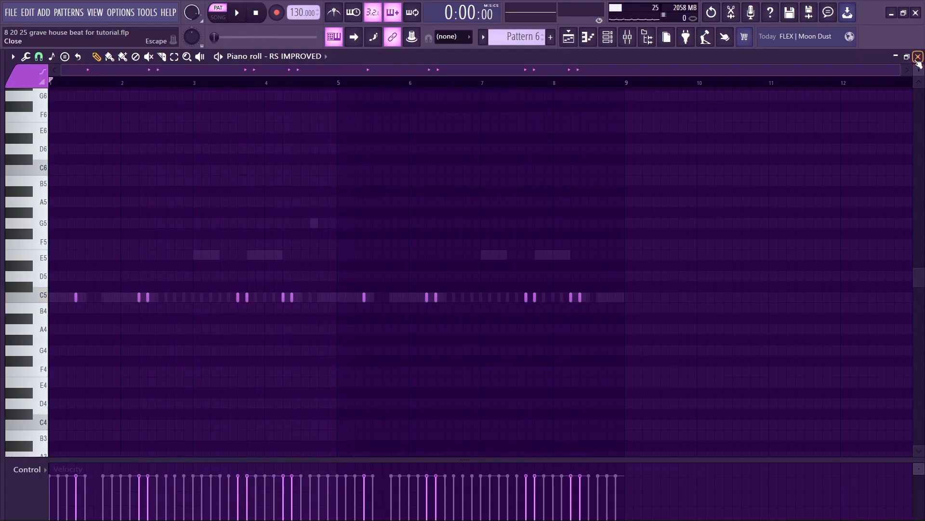
pyautogui.click(919, 57)
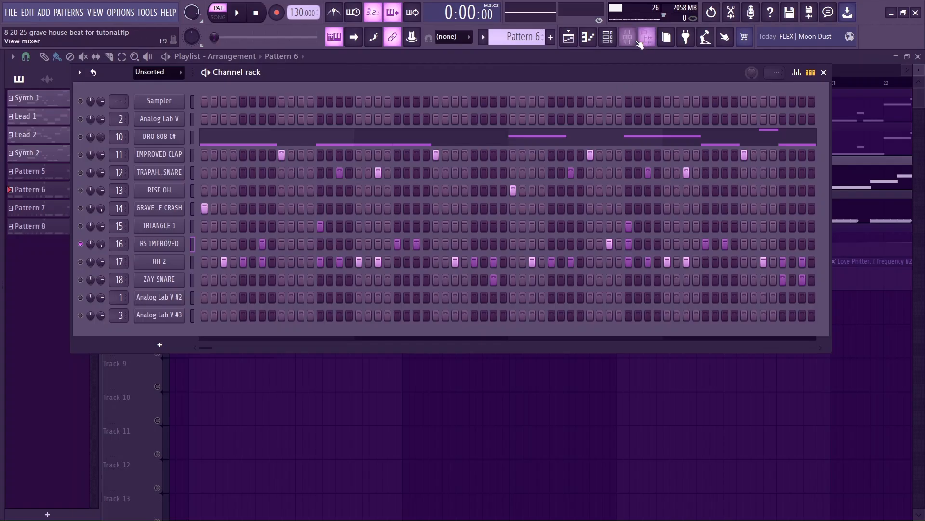
# Examine the Soundgoodizer and the Fruity parametric EQ 2 curve on mixer Insert 16, and close the mixer
pyautogui.click(634, 41)
pyautogui.click(802, 95)
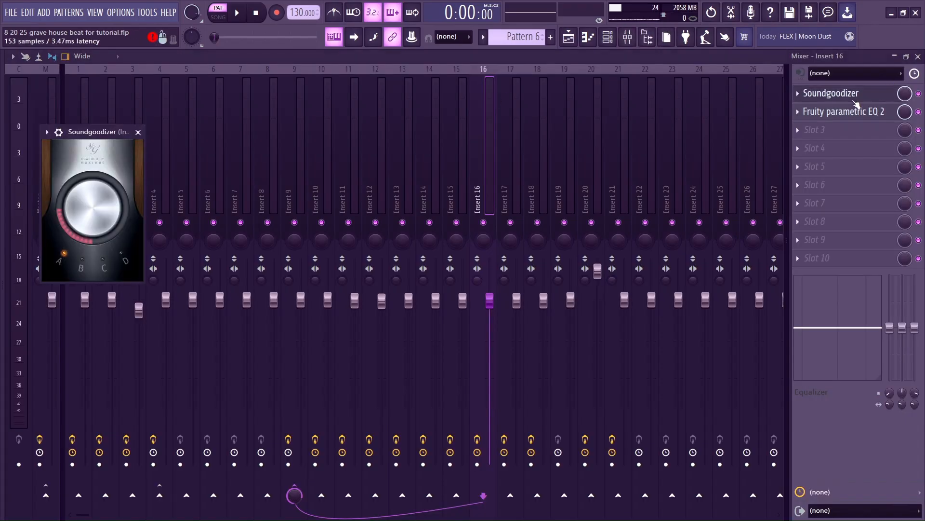
pyautogui.click(137, 131)
pyautogui.click(865, 112)
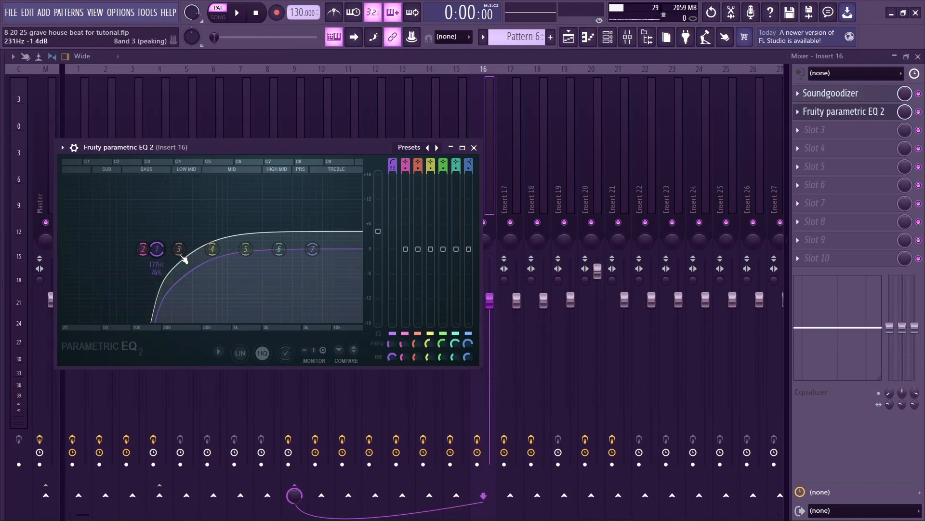
pyautogui.click(475, 148)
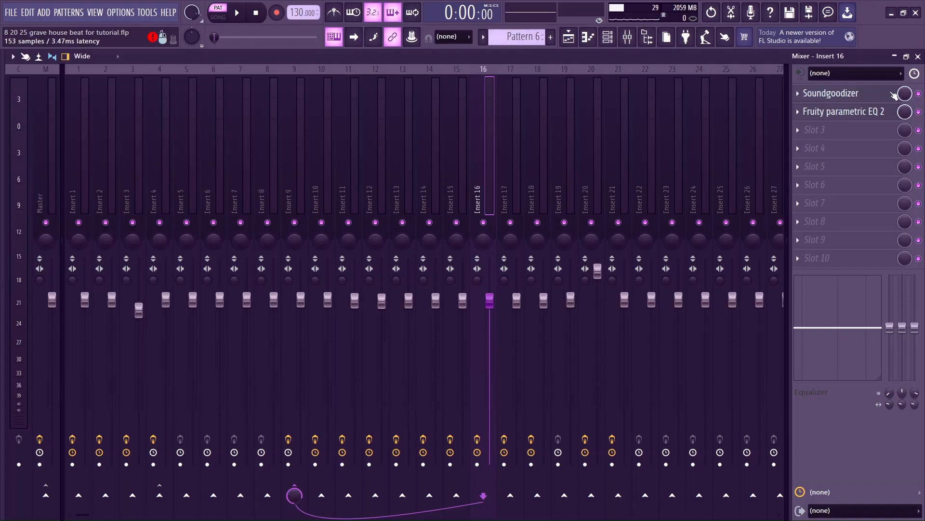
pyautogui.click(918, 57)
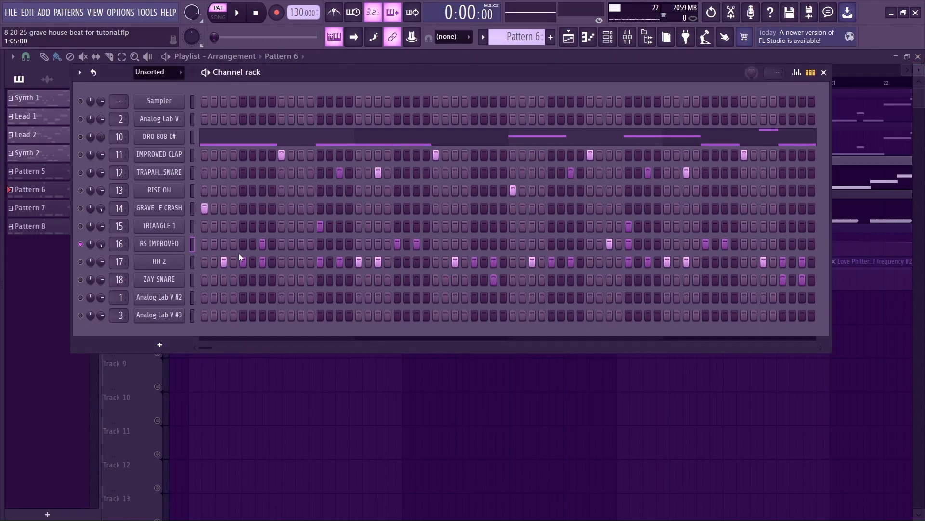
# Unmute HH 2, mute RS IMPROVED, and play the HH 2 notes in the piano roll before closing it
pyautogui.click(80, 262)
pyautogui.click(80, 243)
pyautogui.rightClick(155, 261)
pyautogui.click(209, 259)
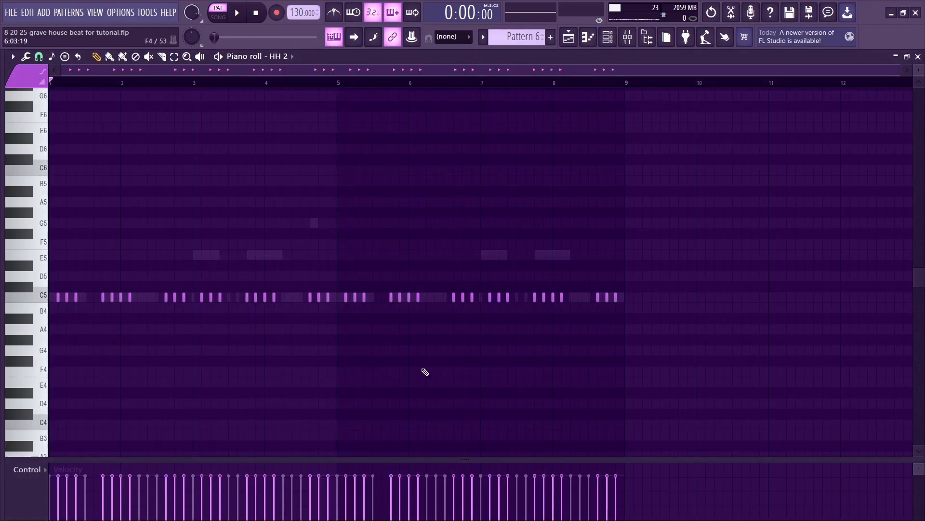
pyautogui.press('space')
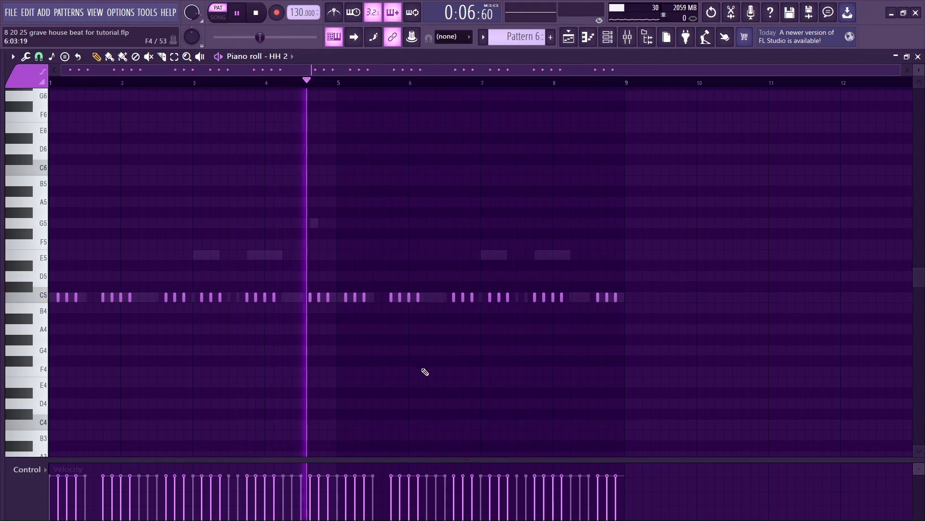
pyautogui.press('space')
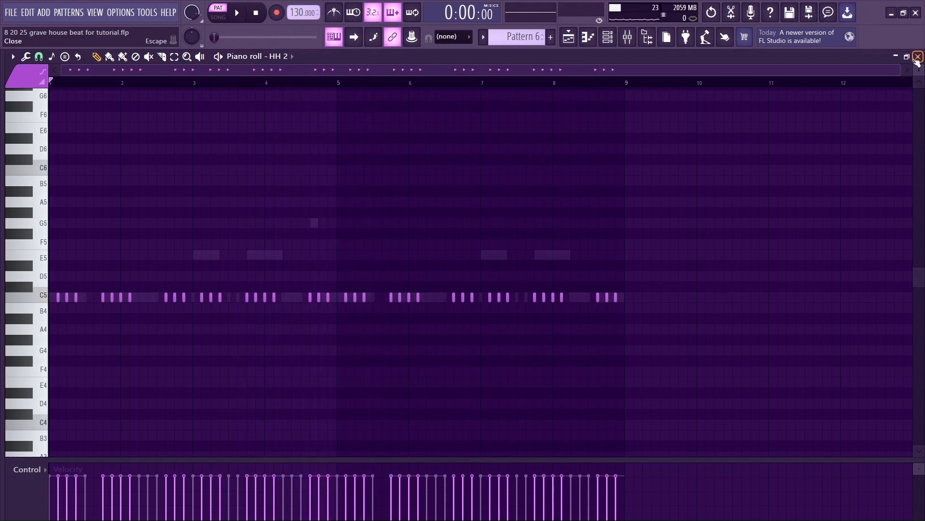
pyautogui.click(917, 57)
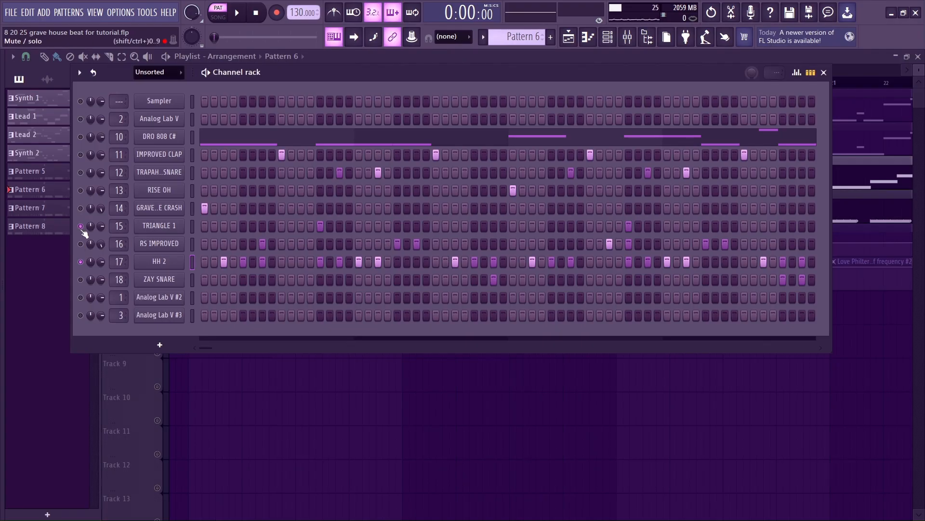
# Play Pattern 6 with IMPROVED CLAP and TRIANGLE 1 unmuted alongside HH 2, and mute both added channels again
pyautogui.click(80, 154)
pyautogui.press('space')
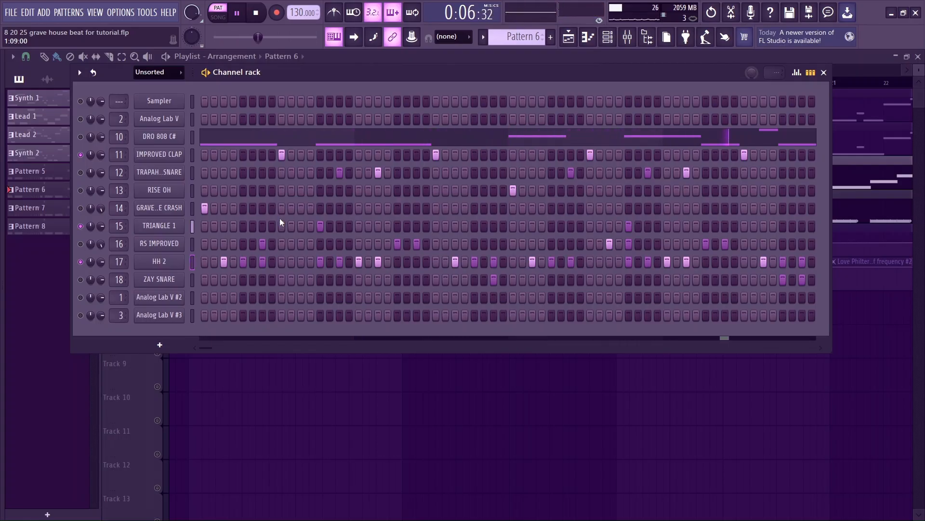
pyautogui.press('space')
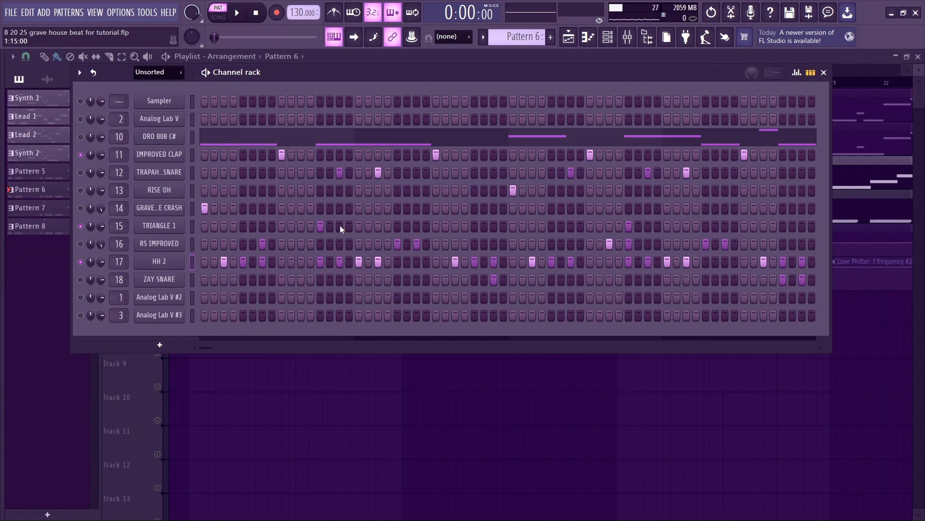
pyautogui.click(80, 154)
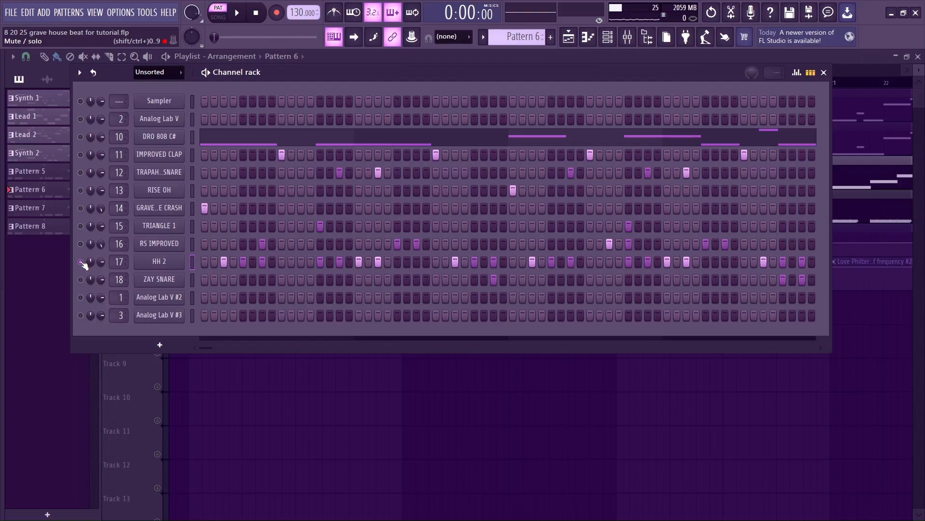
# Examine the Soundgoodizer and the Fruity parametric EQ 2 curve on mixer Insert 17, closing the effects and the mixer
pyautogui.click(626, 42)
pyautogui.click(822, 93)
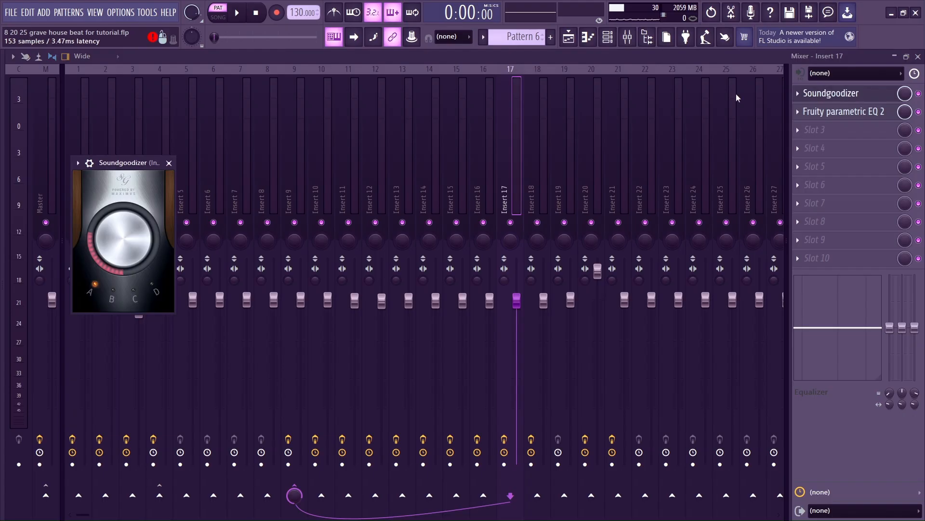
pyautogui.click(821, 114)
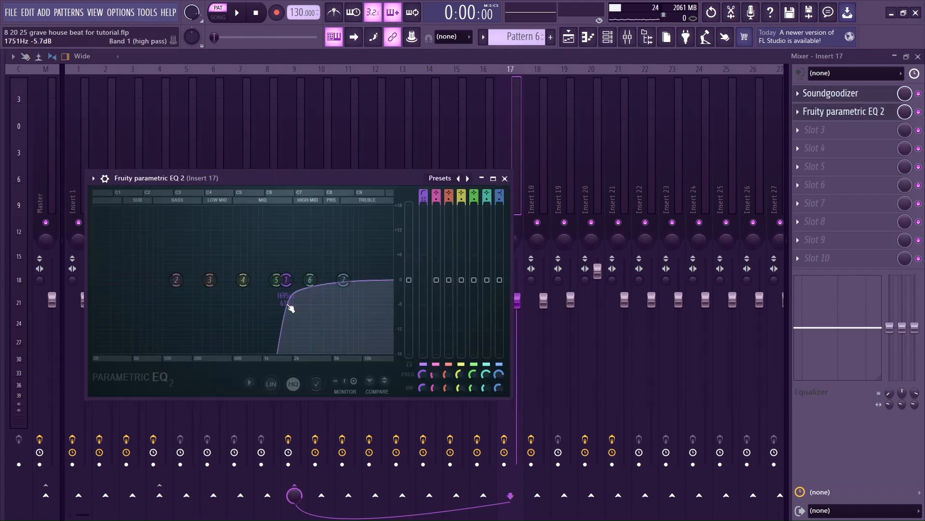
pyautogui.click(504, 179)
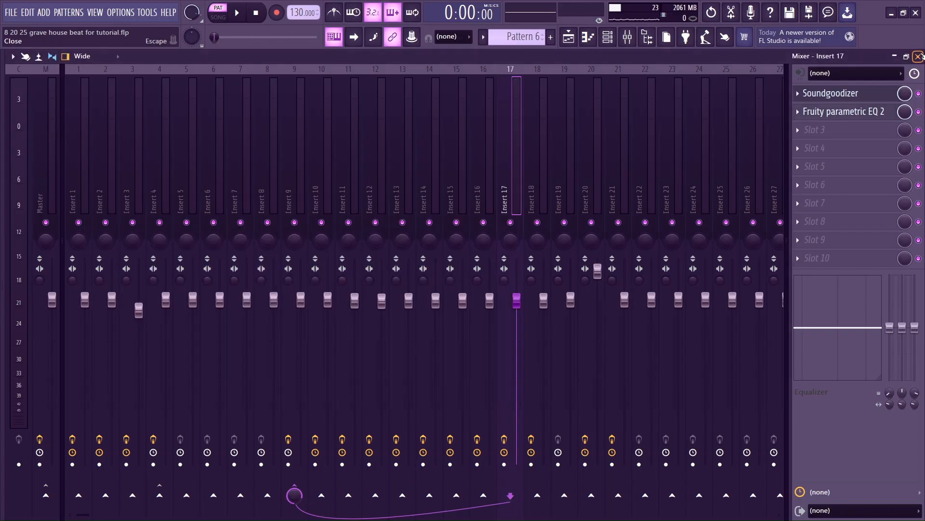
pyautogui.click(918, 56)
pyautogui.click(169, 163)
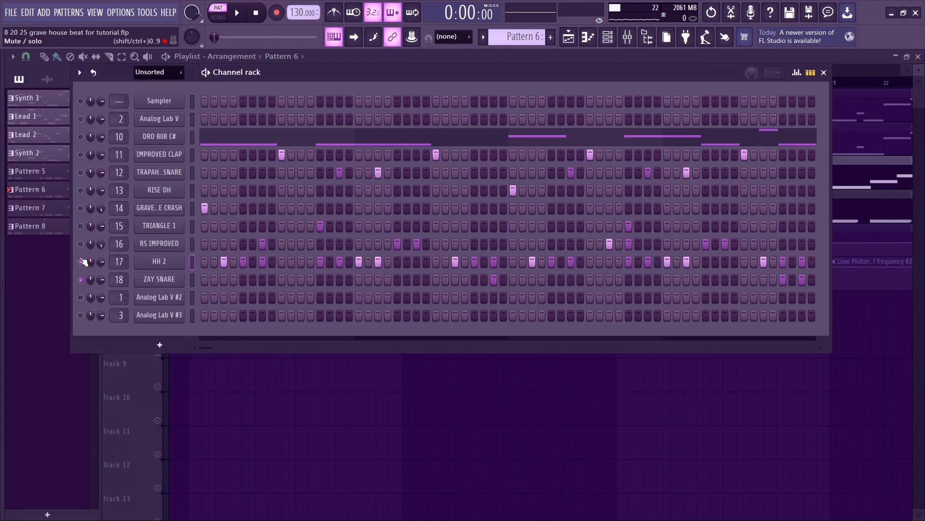
# View the ZAY SNARE channel's sample, and play its notes in the piano roll
pyautogui.click(159, 279)
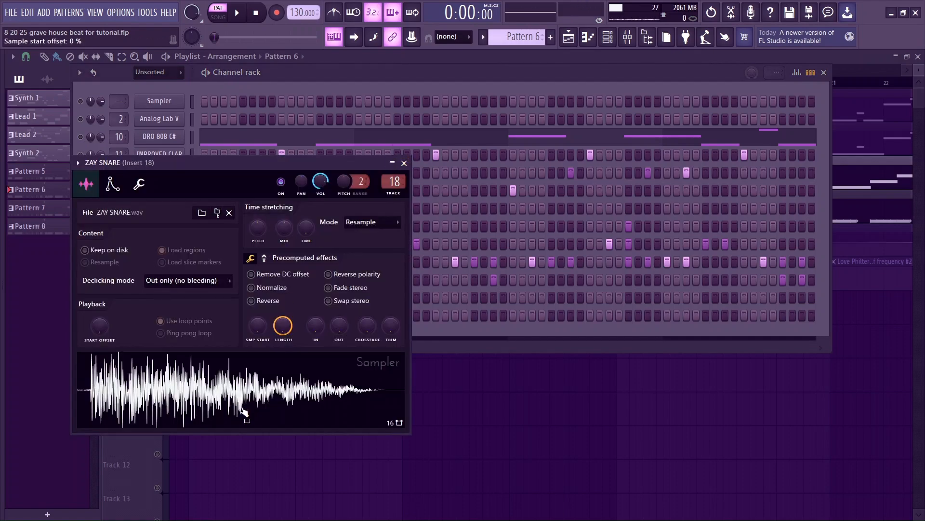
pyautogui.click(404, 163)
pyautogui.rightClick(183, 280)
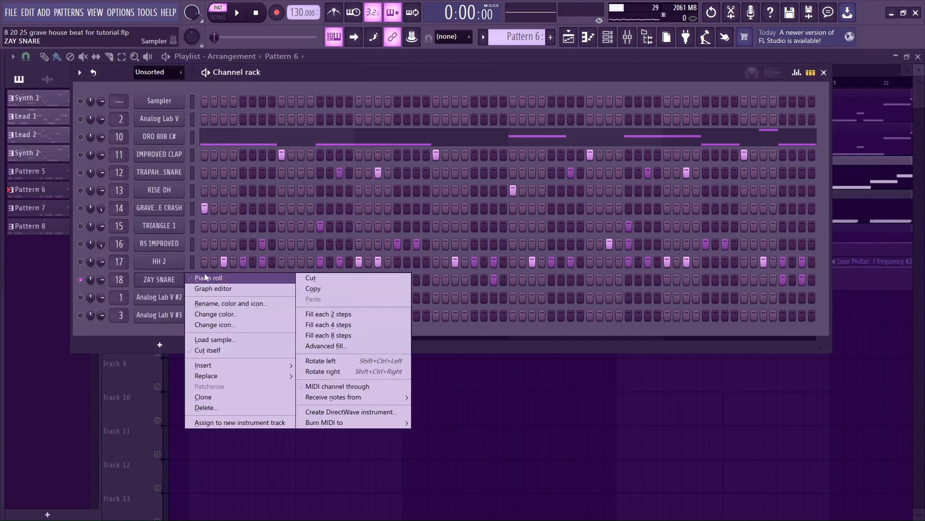
pyautogui.click(207, 273)
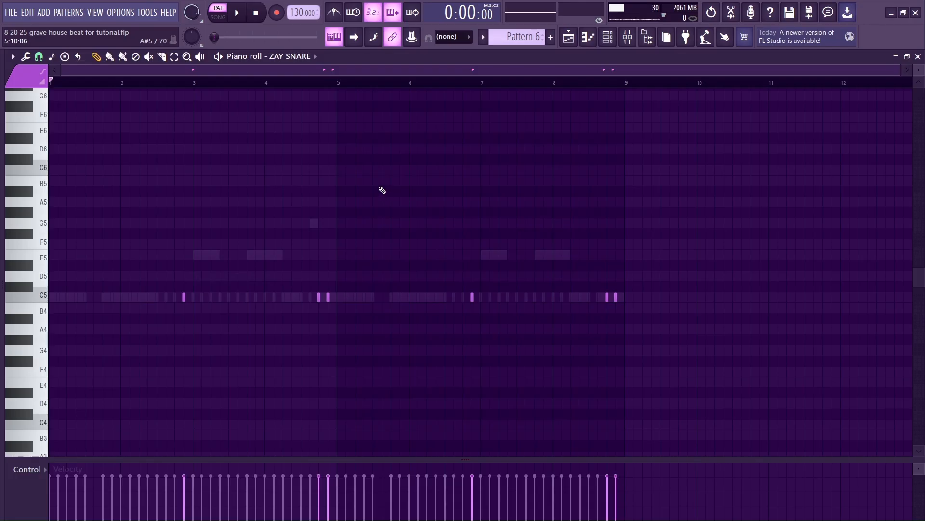
pyautogui.press('space')
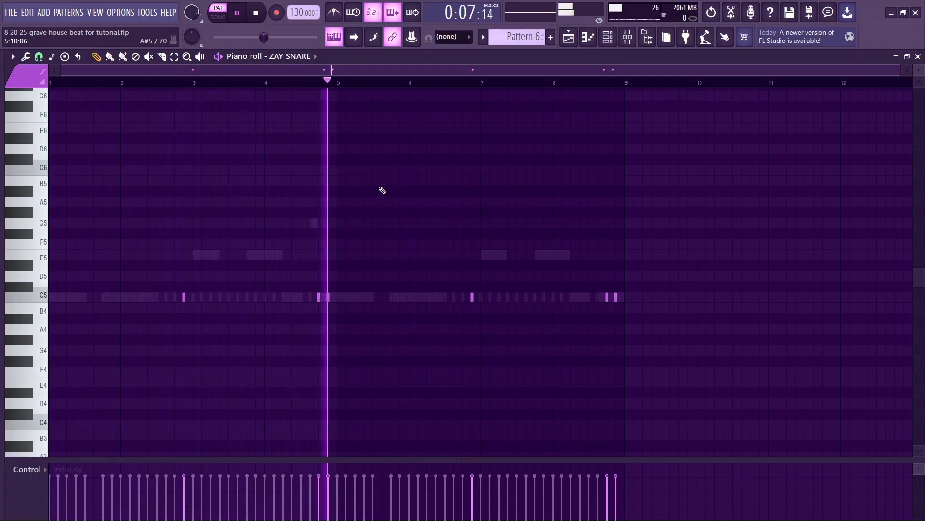
pyautogui.press('space')
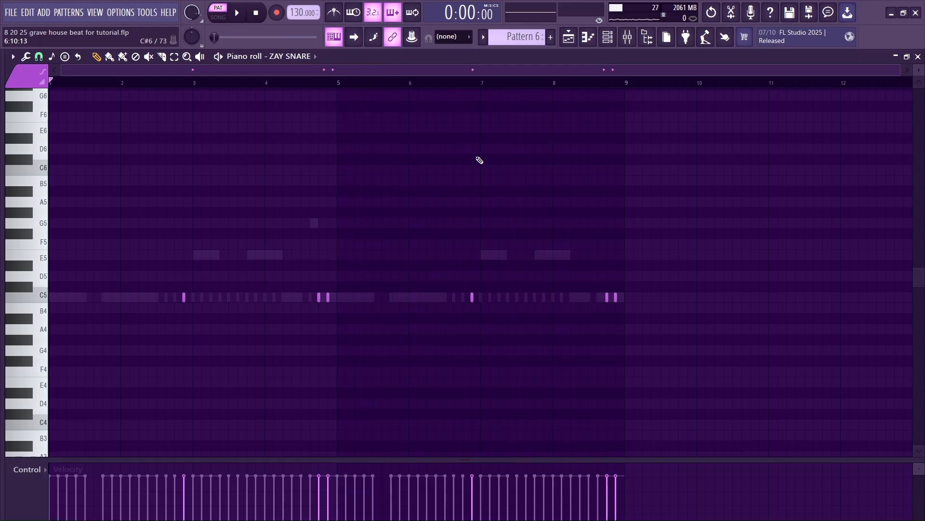
# Close the ZAY SNARE notes, and examine the Soundgoodizer and the Fruity parametric EQ 2 curve on mixer Insert 18
pyautogui.click(919, 56)
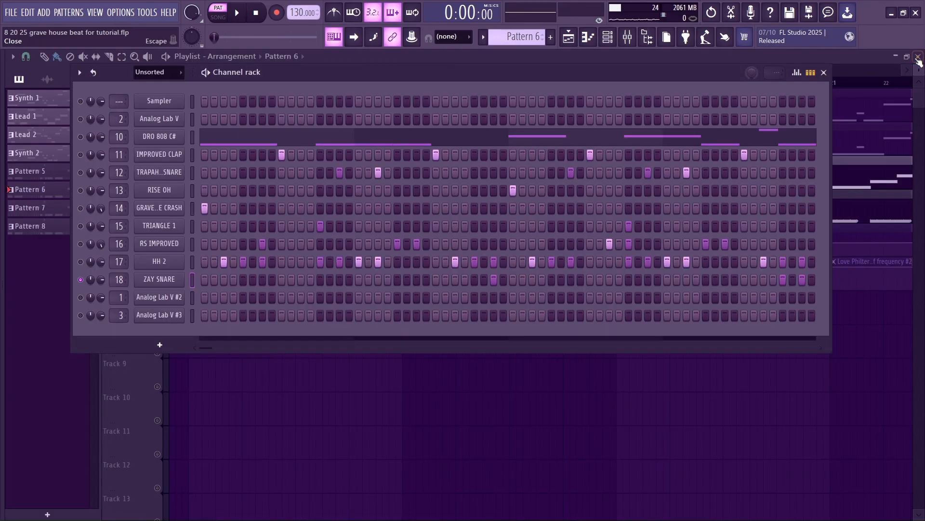
pyautogui.click(608, 38)
pyautogui.click(608, 38)
pyautogui.click(628, 37)
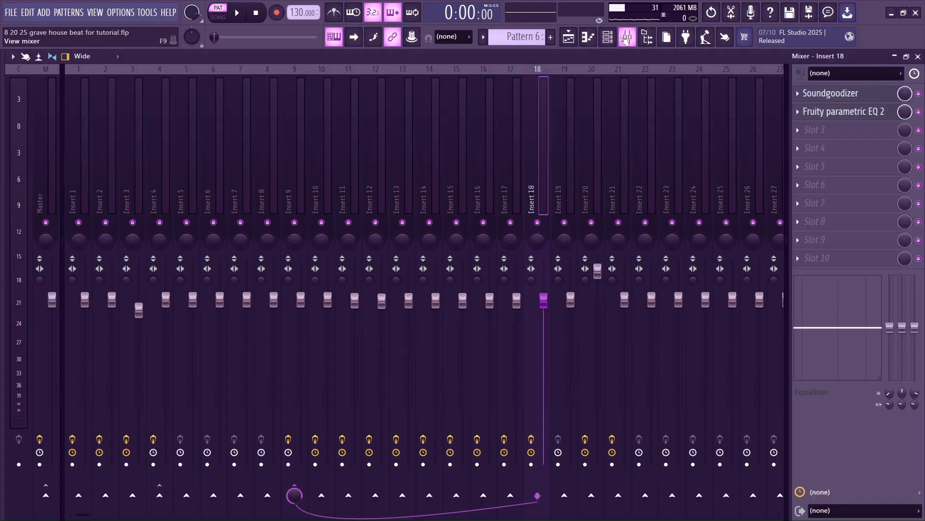
pyautogui.click(832, 93)
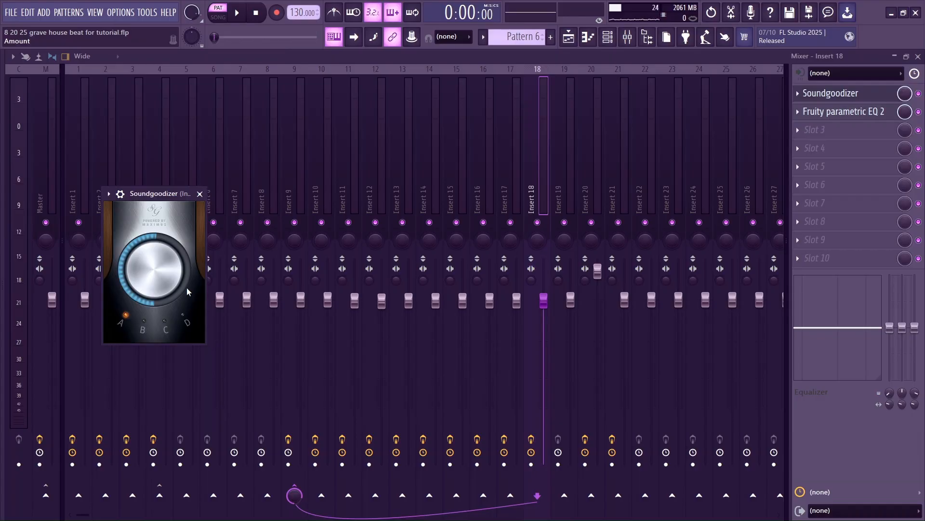
pyautogui.click(199, 193)
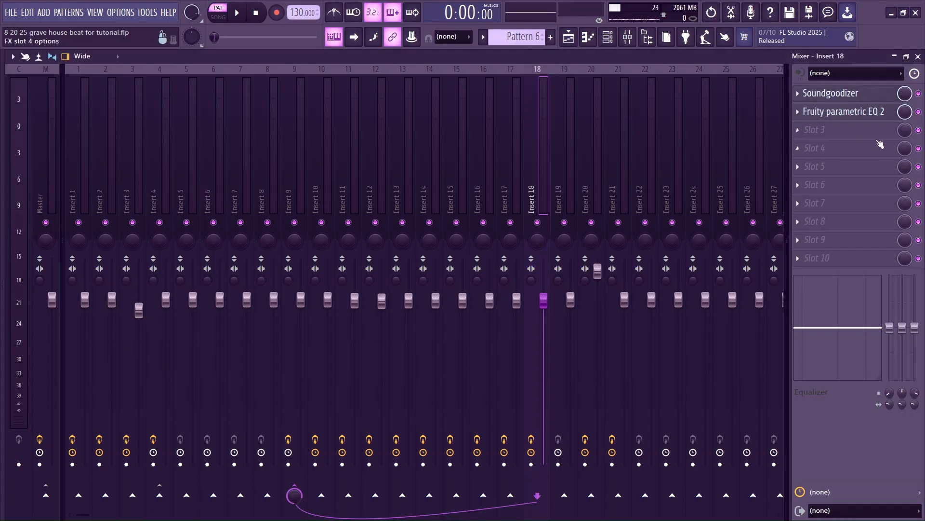
pyautogui.click(843, 112)
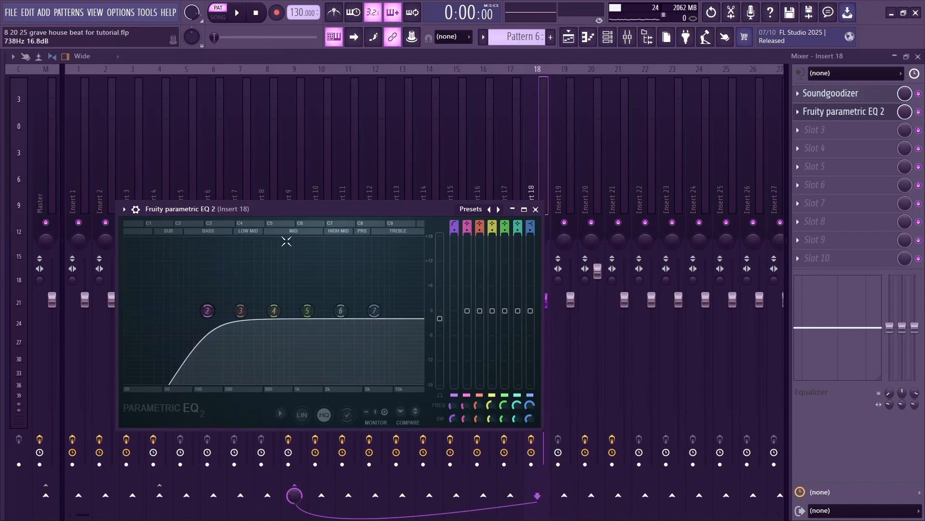
pyautogui.click(536, 209)
pyautogui.click(918, 57)
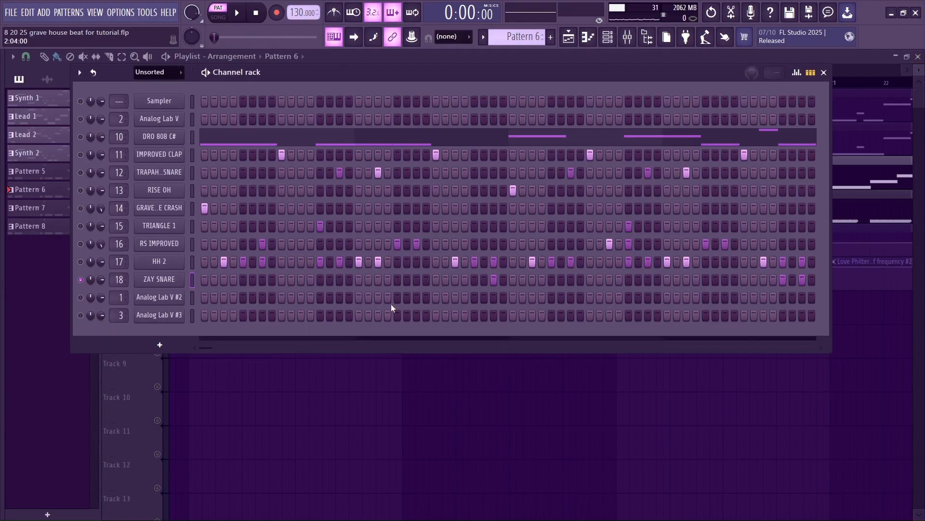
# Unmute the drum channels from IMPROVED CLAP to ZAY SNARE except the grave house crash, and play Pattern 6
pyautogui.rightClick(80, 279)
pyautogui.click(83, 283)
pyautogui.click(81, 155)
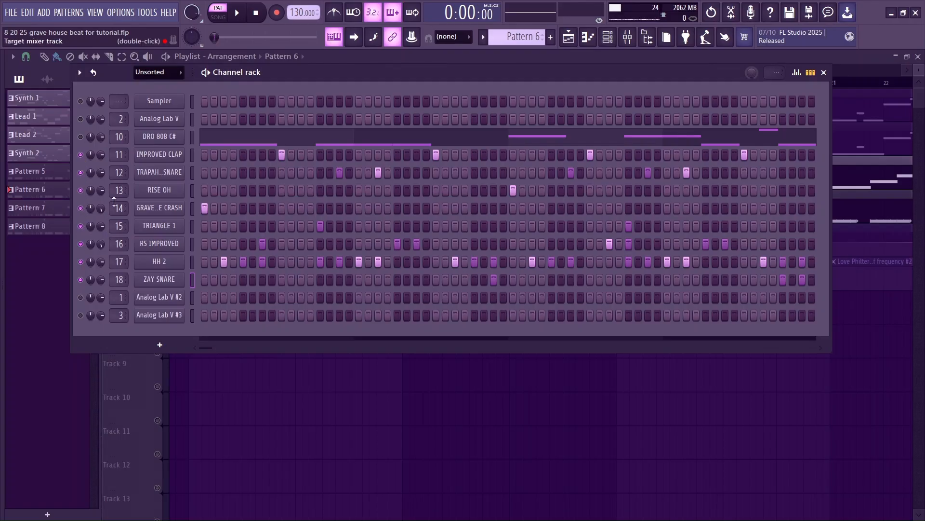
pyautogui.click(80, 208)
pyautogui.press('space')
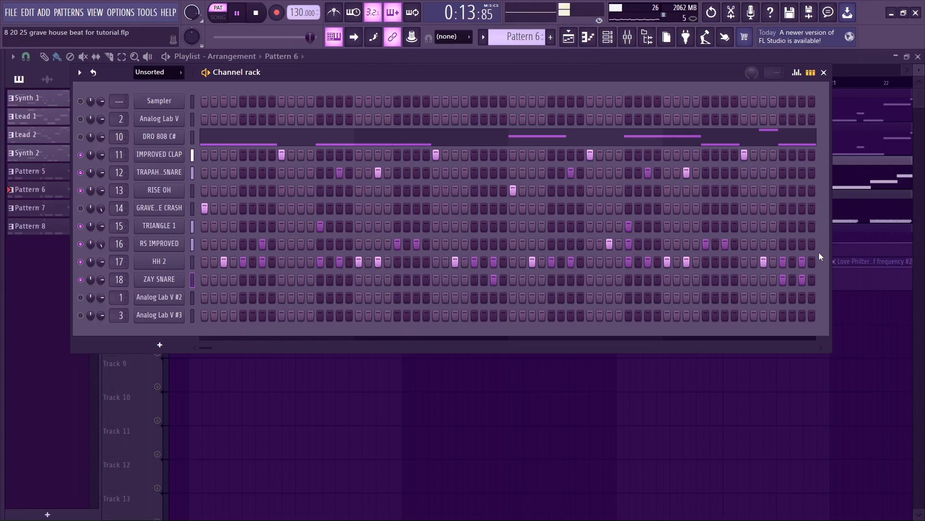
pyautogui.press('space')
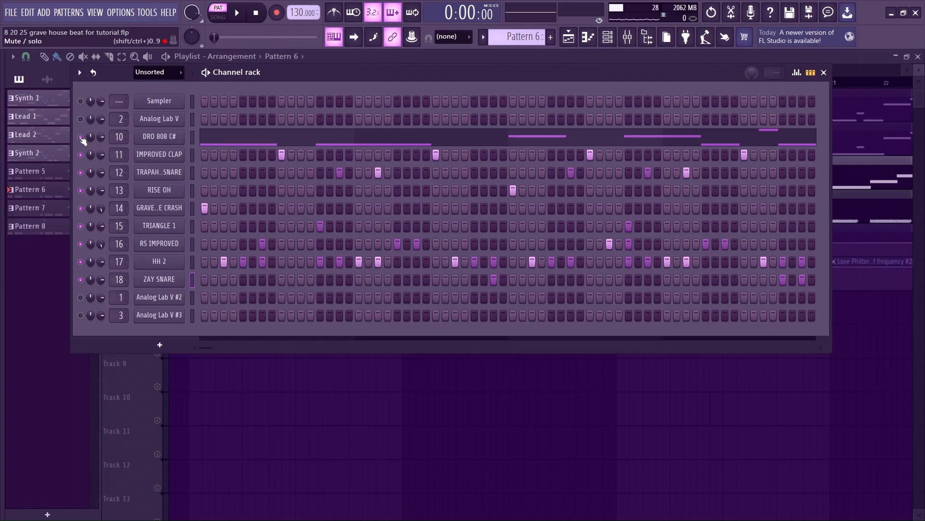
# Solo the DRO 808 C# channel, release the solo so all channels are active, and close the channel rack
pyautogui.rightClick(80, 138)
pyautogui.click(108, 145)
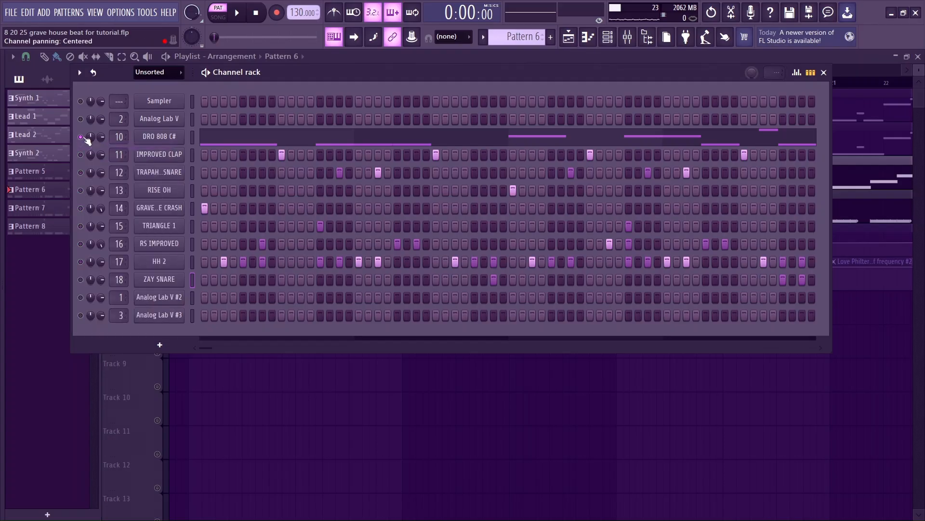
pyautogui.rightClick(81, 138)
pyautogui.click(104, 142)
pyautogui.click(824, 73)
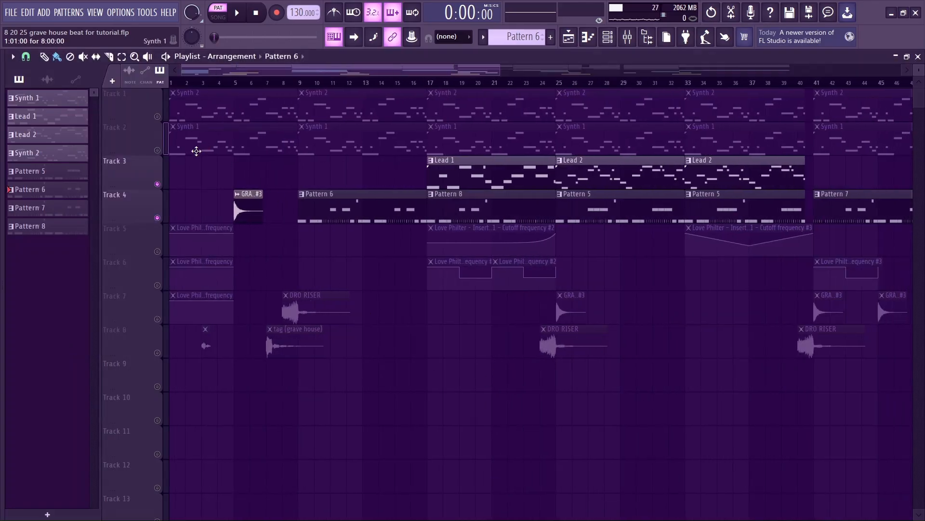
# Solo Track 4 in the playlist and place the playhead at bar 9, where Pattern 6 starts
pyautogui.keyDown('ctrl'); pyautogui.click(157, 151); pyautogui.keyUp('ctrl')
pyautogui.keyDown('ctrl'); pyautogui.click(157, 151); pyautogui.keyUp('ctrl')
pyautogui.scroll(2, 443, 338)
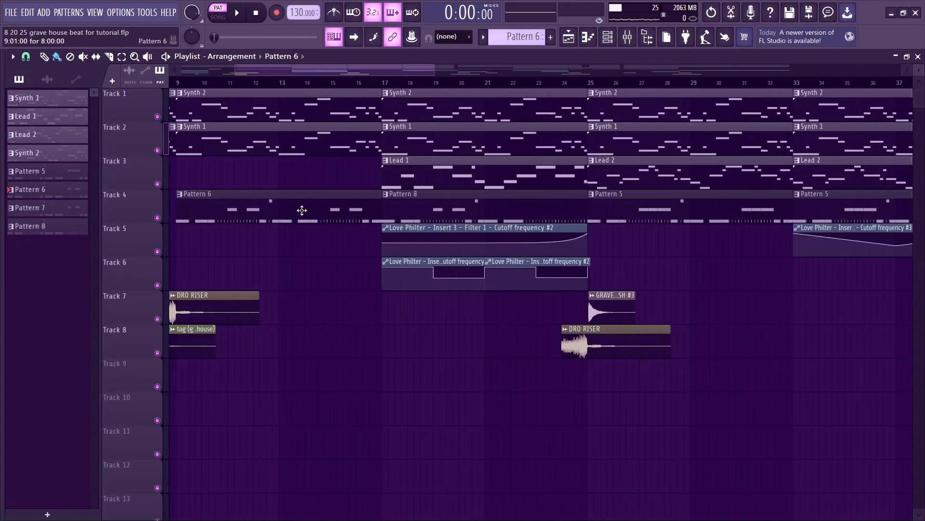
pyautogui.keyDown('ctrl'); pyautogui.click(157, 217); pyautogui.keyUp('ctrl')
pyautogui.click(179, 82)
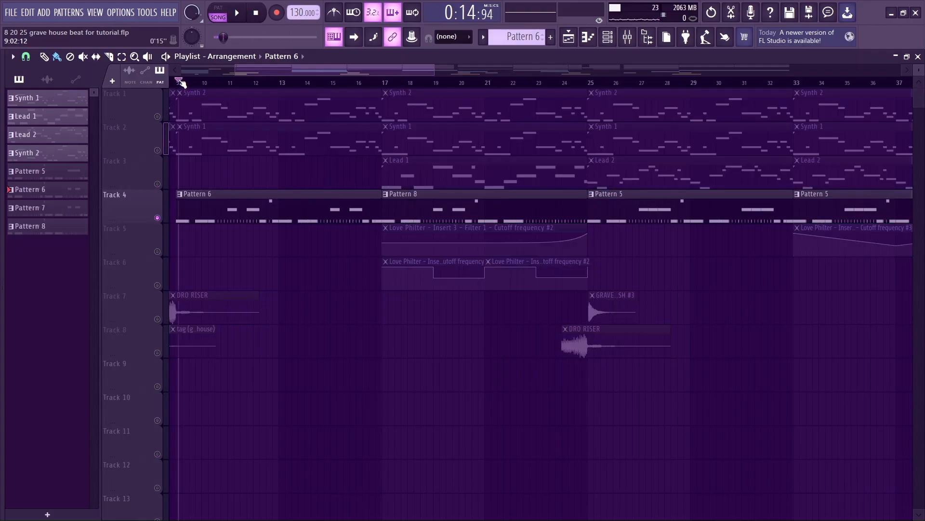
# View Pattern 8's DRO 808 C# notes in the piano roll, and return to the playlist
pyautogui.scroll(3, 386, 334)
pyautogui.doubleClick(450, 216)
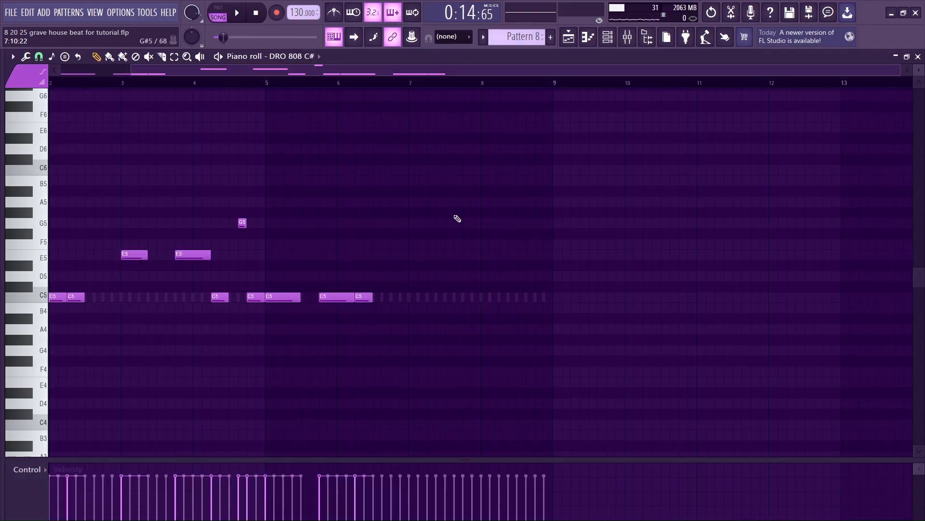
pyautogui.hscroll(-2, 370, 217)
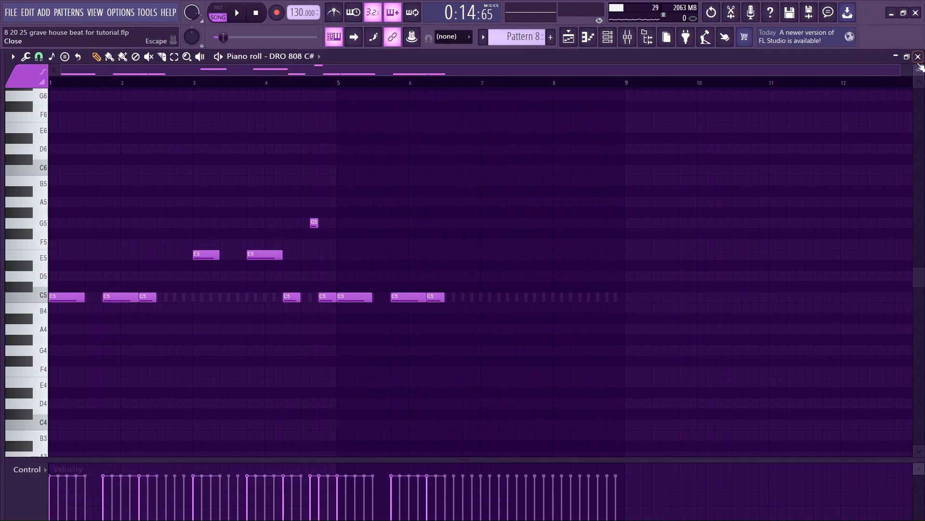
pyautogui.moveTo(622, 340); pyautogui.dragTo(458, 234)
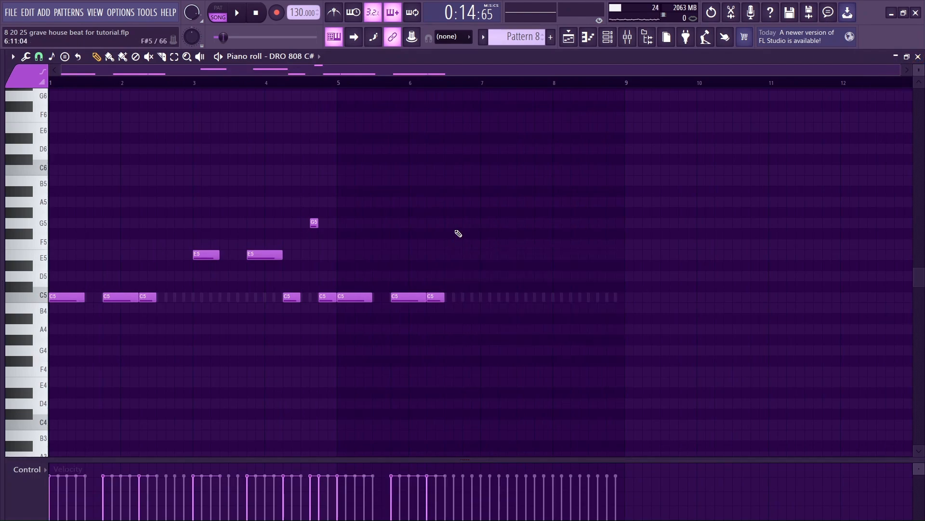
pyautogui.click(918, 56)
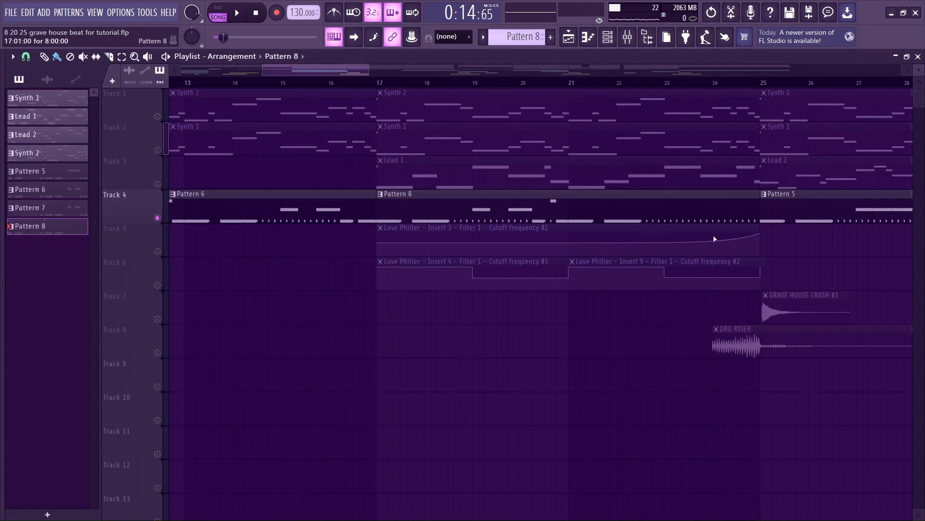
# Unmute automation Tracks 5 and 6, and play the second half of Pattern 8 from bar 21
pyautogui.click(163, 254)
pyautogui.keyDown('shift'); pyautogui.click(160, 276); pyautogui.keyUp('shift')
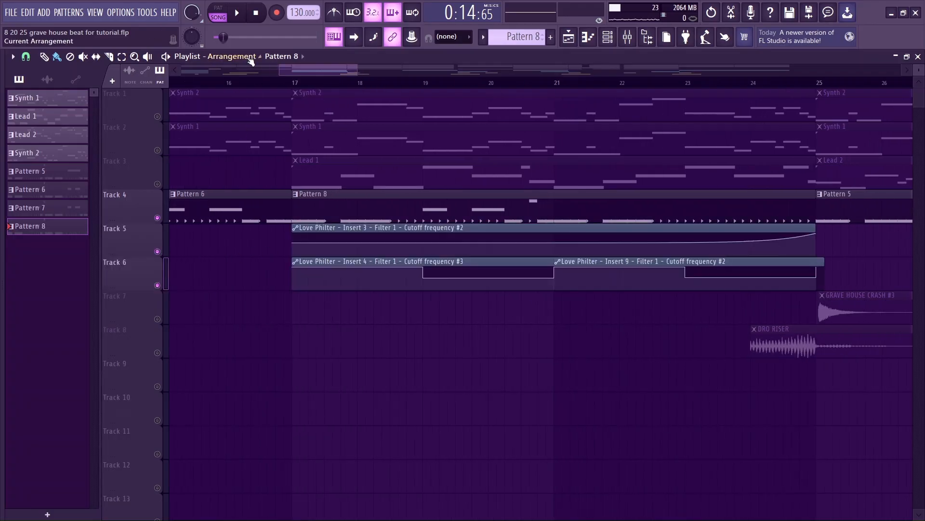
pyautogui.click(291, 83)
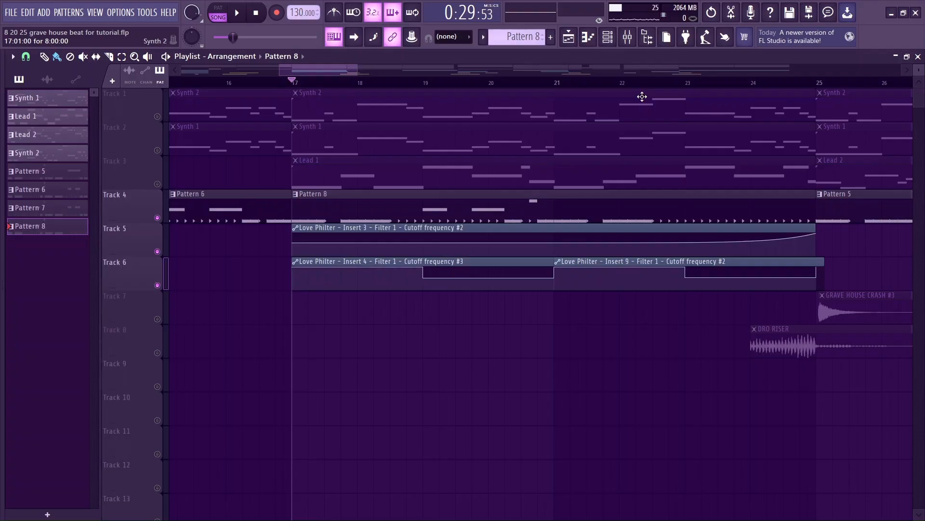
pyautogui.click(558, 85)
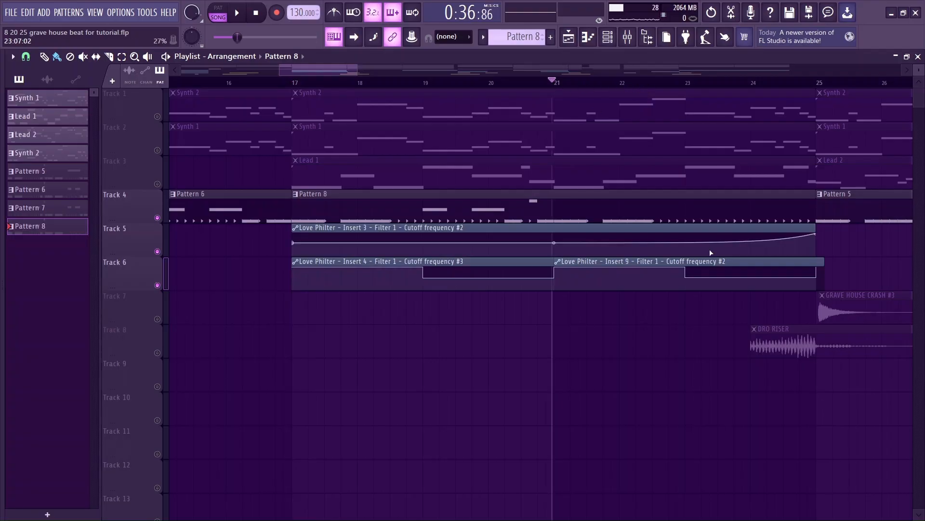
pyautogui.press('space')
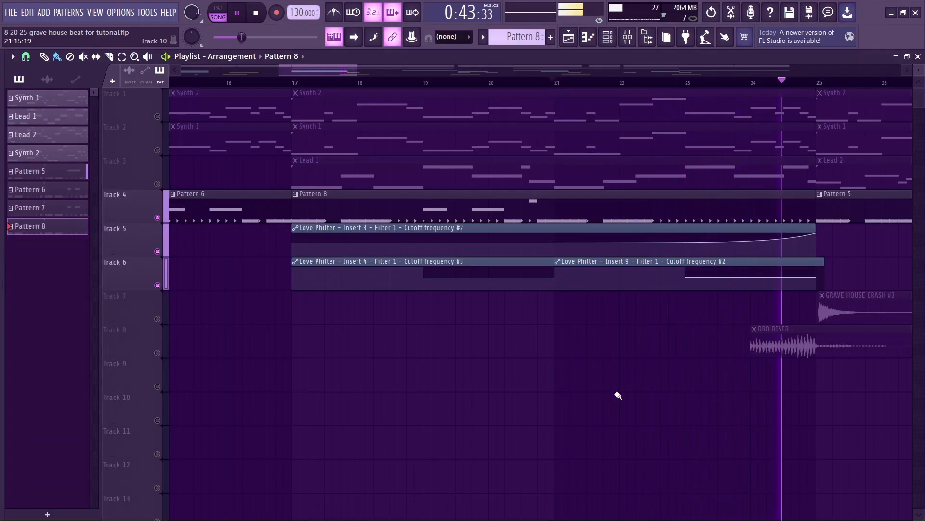
pyautogui.press('space')
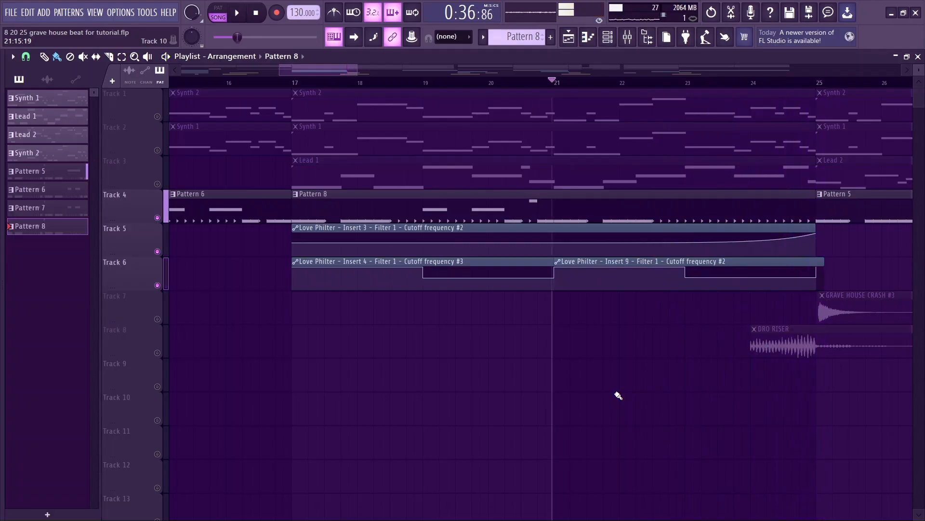
# Examine the Fruity Love Philter settings on mixer Insert 9, closing the effect and the mixer
pyautogui.scroll(-3, 618, 395)
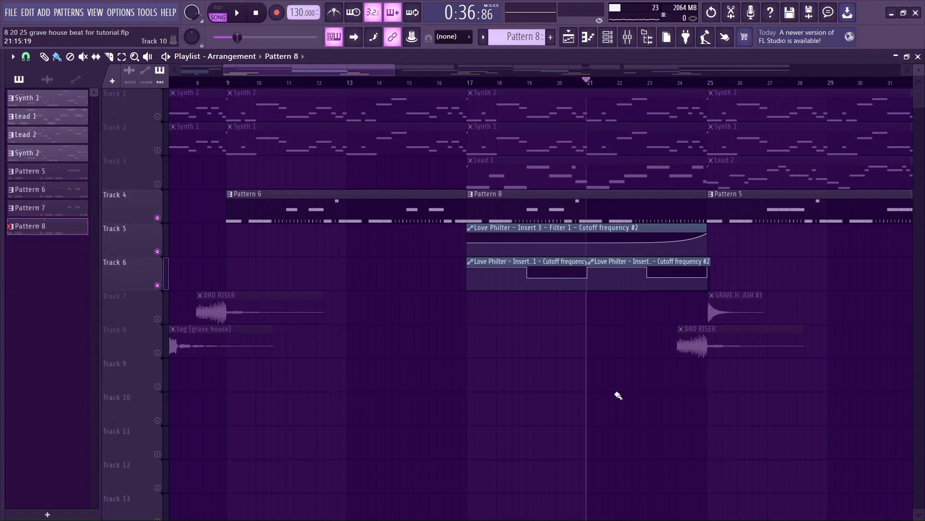
pyautogui.scroll(-2, 619, 395)
pyautogui.click(638, 41)
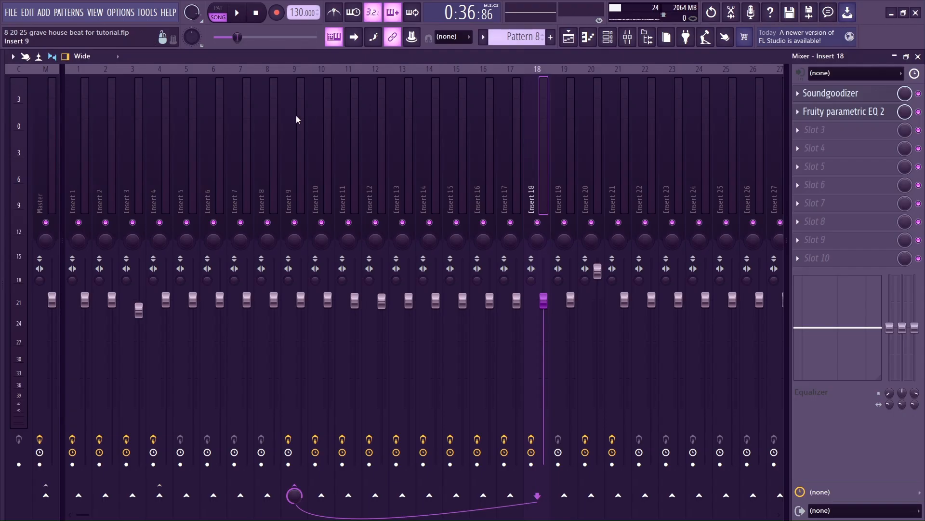
pyautogui.click(274, 119)
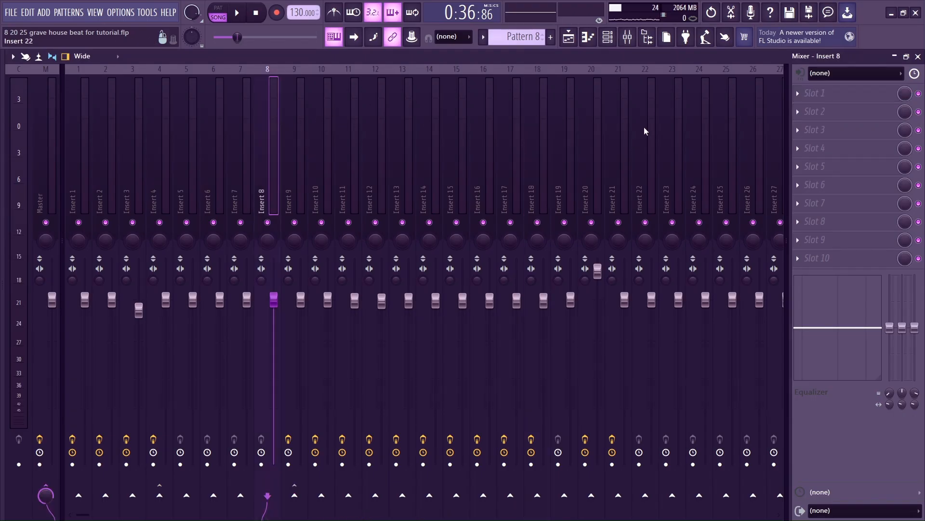
pyautogui.click(291, 137)
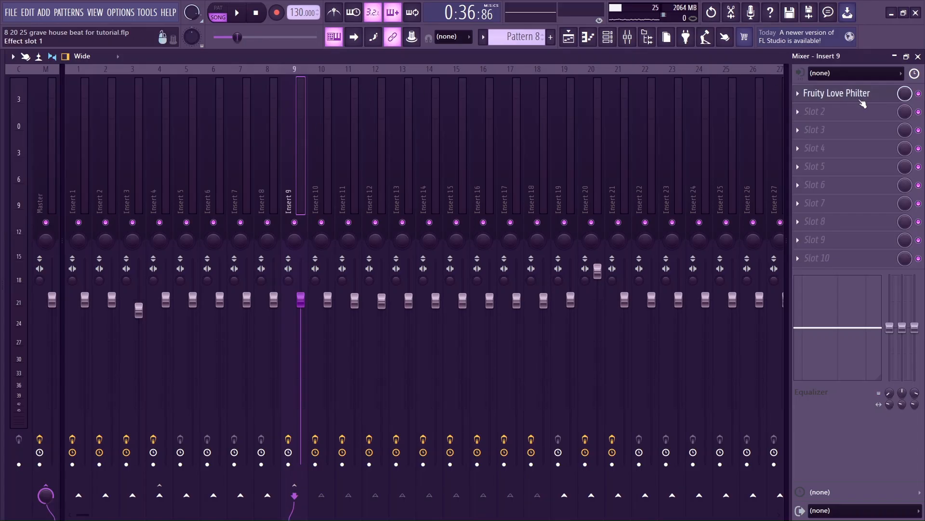
pyautogui.click(836, 93)
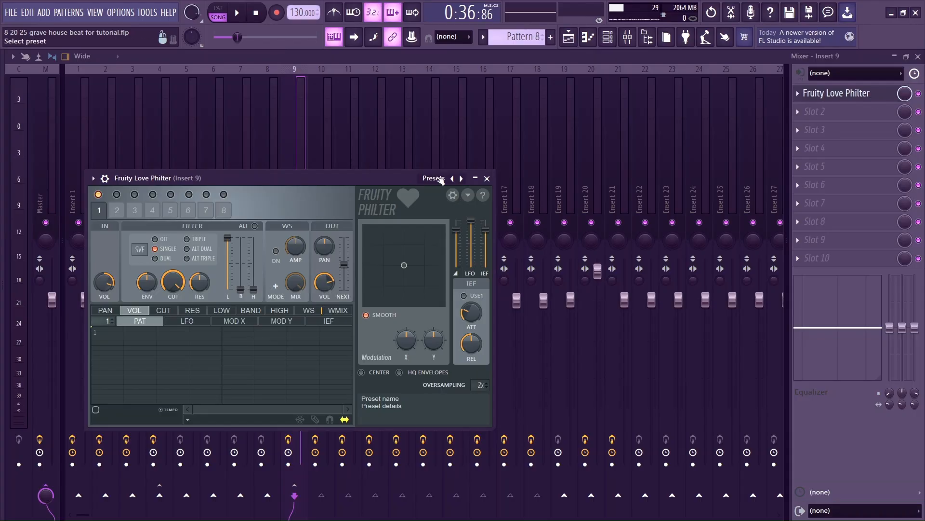
pyautogui.click(486, 178)
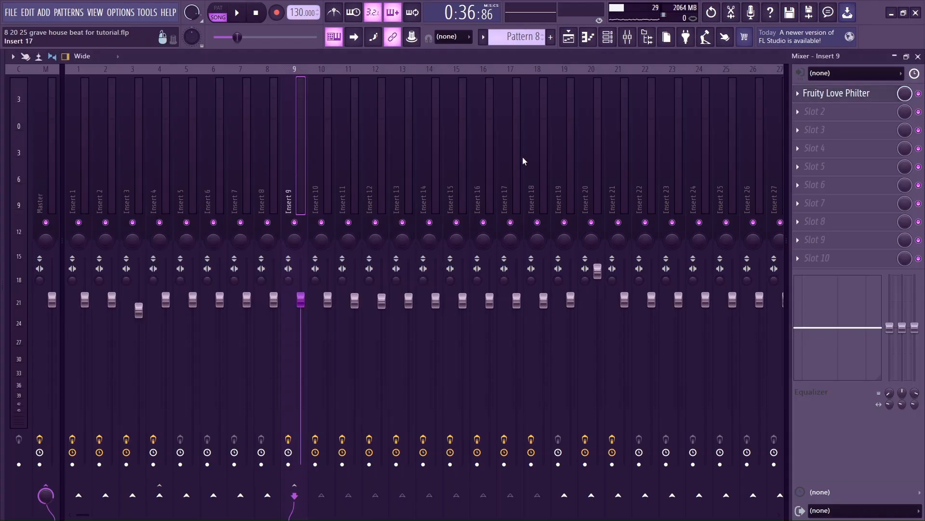
pyautogui.click(919, 57)
# Place the playhead at bar 25, switch to pattern mode, and play Pattern 5's DRO 808 C# notes in the piano roll
pyautogui.scroll(-2, 438, 431)
pyautogui.scroll(5, 434, 419)
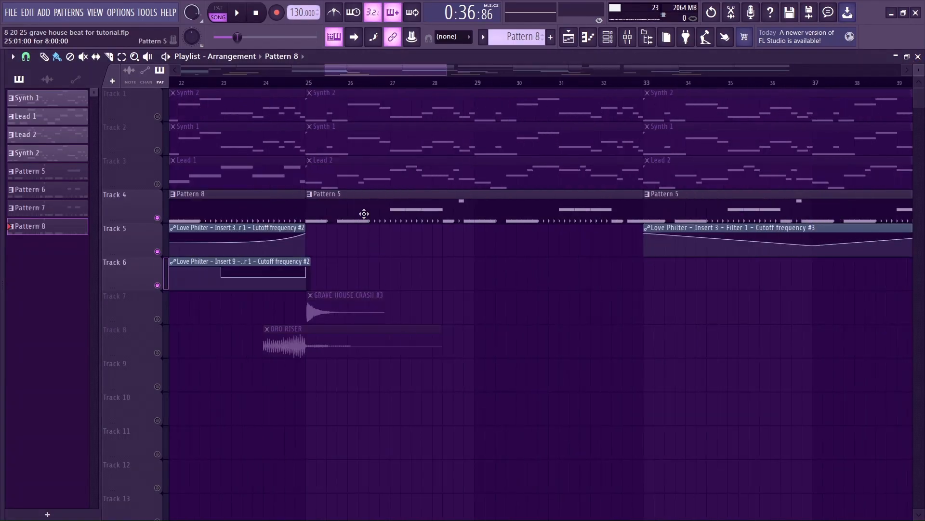
pyautogui.click(306, 82)
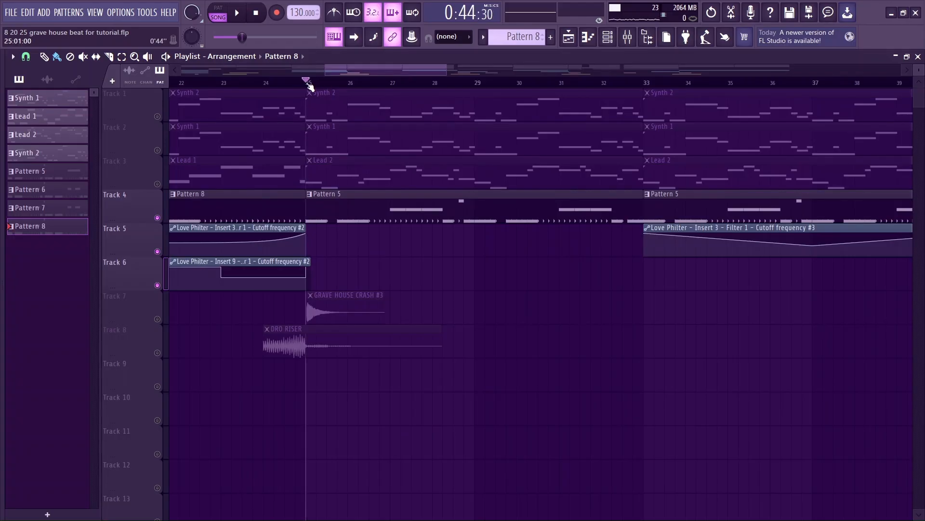
pyautogui.scroll(-2, 441, 253)
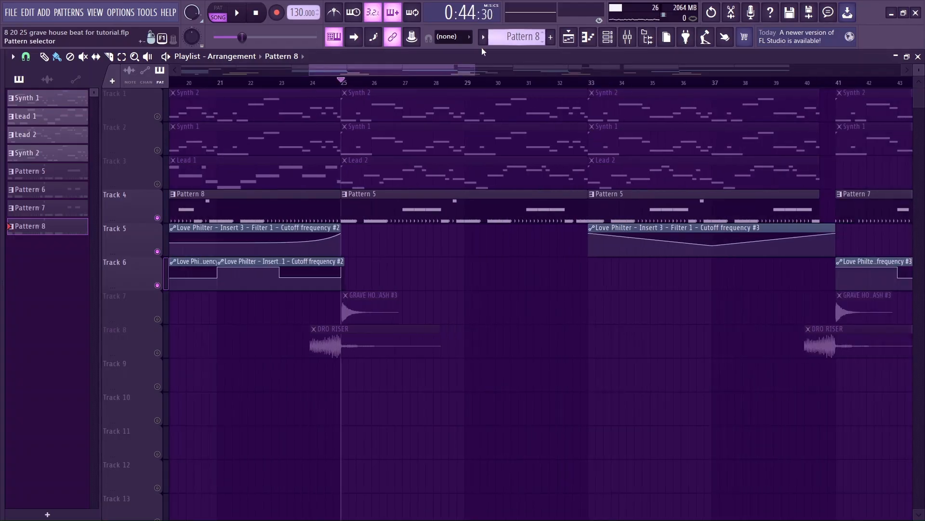
pyautogui.click(219, 12)
pyautogui.doubleClick(384, 213)
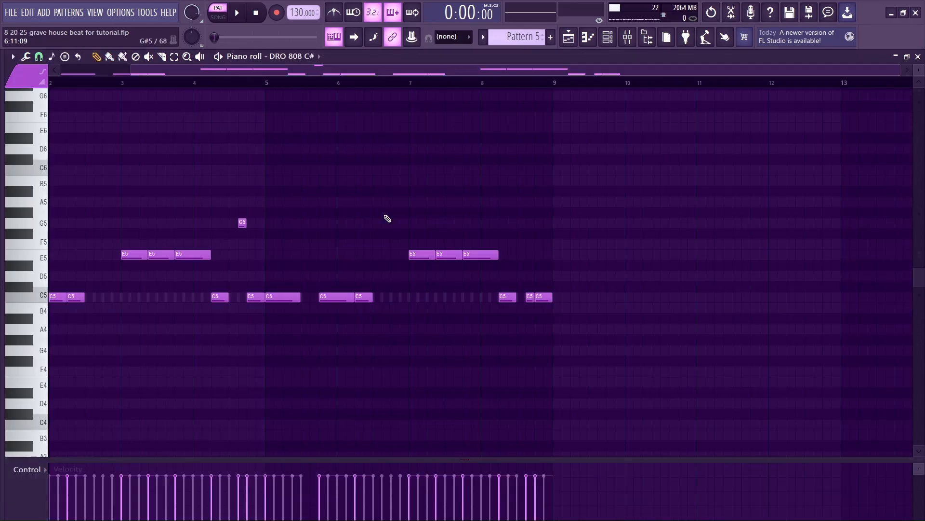
pyautogui.press('space')
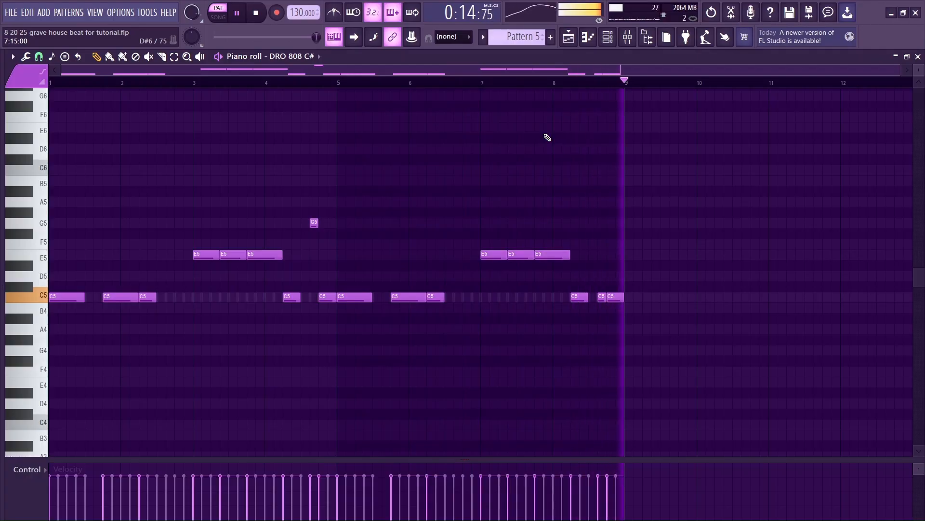
pyautogui.press('space')
# Examine Pattern 5's DRO 808 C# notes around bar 3, selecting the middle E5 note
pyautogui.scroll(3, 193, 277)
pyautogui.scroll(-3, 224, 276)
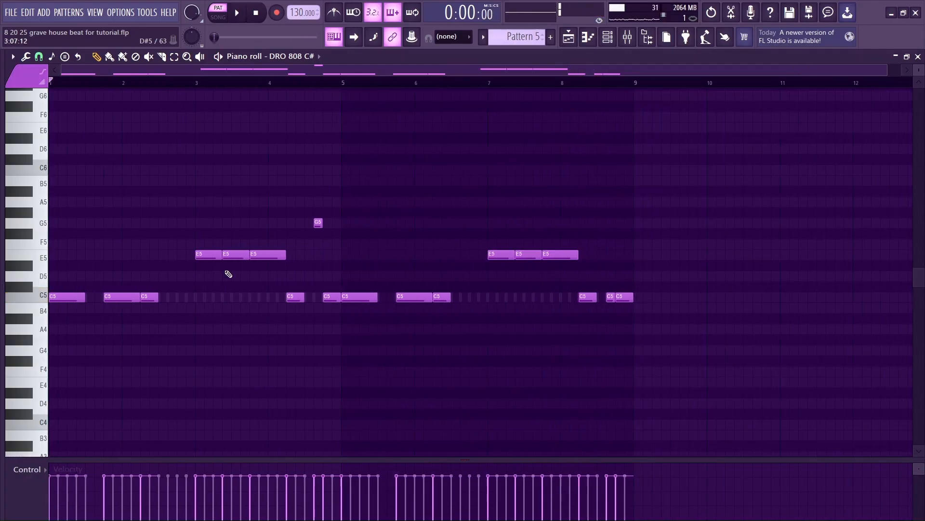
pyautogui.scroll(3, 197, 282)
pyautogui.moveTo(268, 291); pyautogui.dragTo(262, 227)
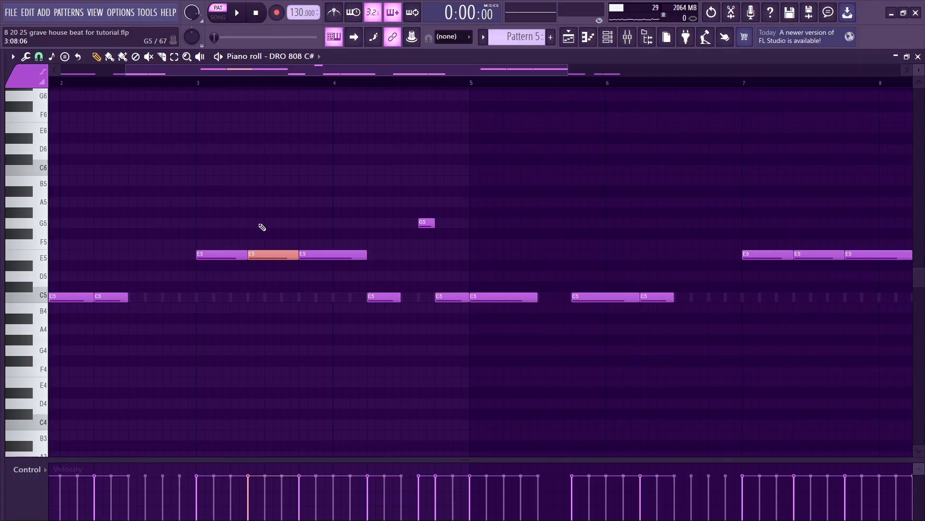
pyautogui.scroll(-2, 270, 301)
pyautogui.scroll(3, 238, 296)
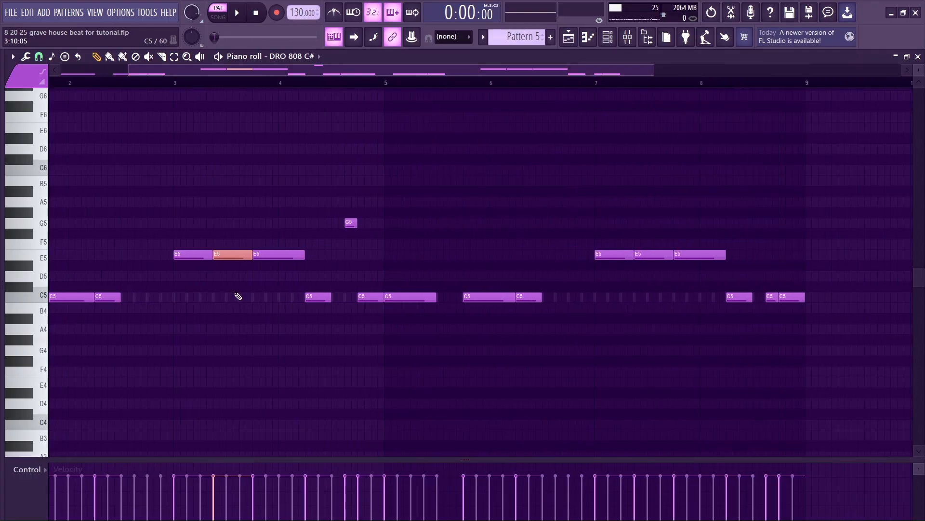
pyautogui.scroll(-1, 533, 36)
pyautogui.scroll(1, 533, 36)
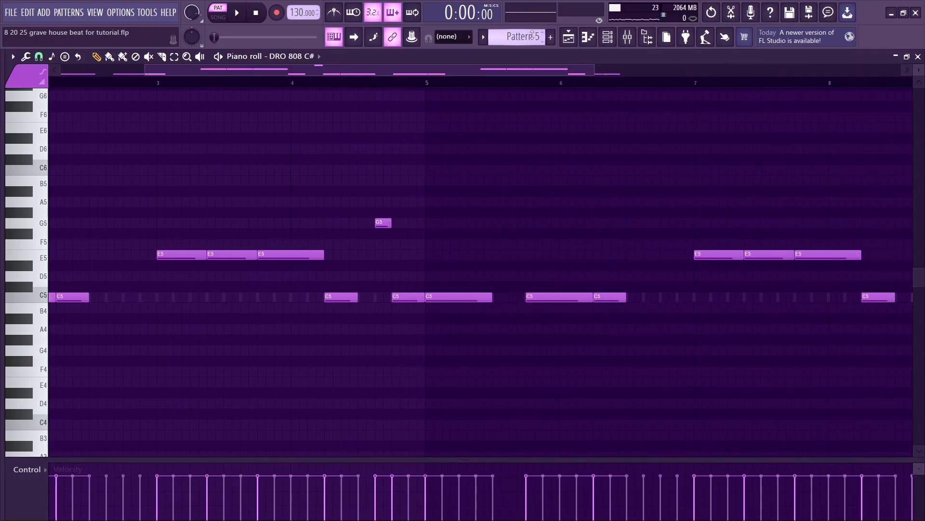
# Compare Pattern 8's DRO 808 C# notes with Pattern 5's, return to Pattern 5, and close the piano roll
pyautogui.scroll(-1, 533, 36)
pyautogui.scroll(-3, 580, 147)
pyautogui.scroll(-3, 519, 36)
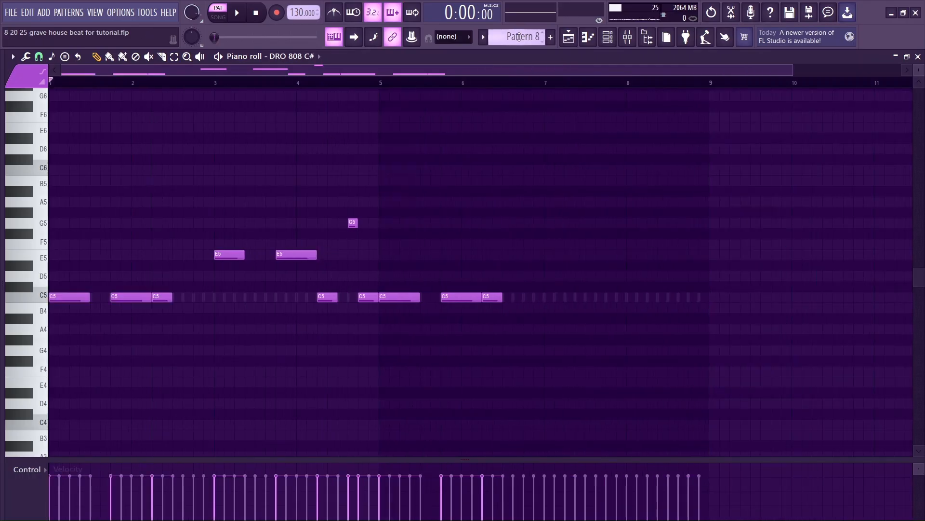
pyautogui.scroll(4, 519, 36)
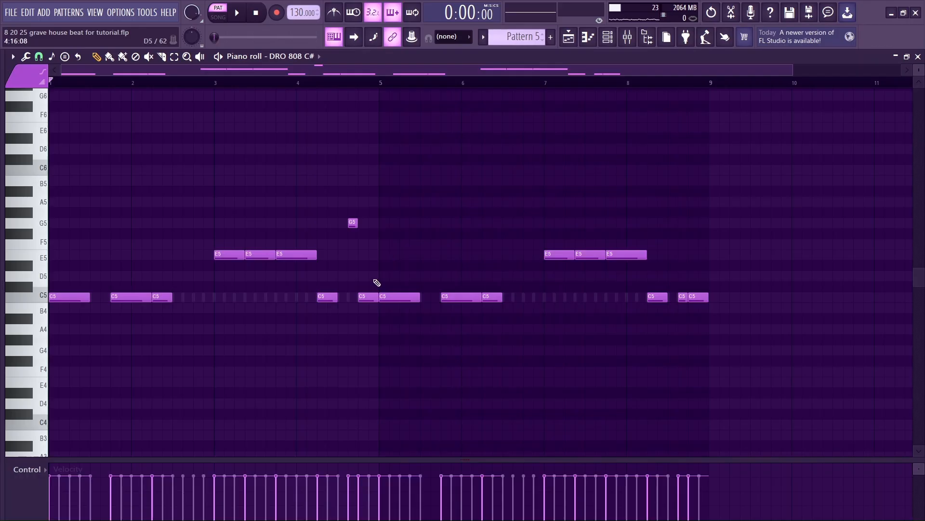
pyautogui.scroll(3, 265, 273)
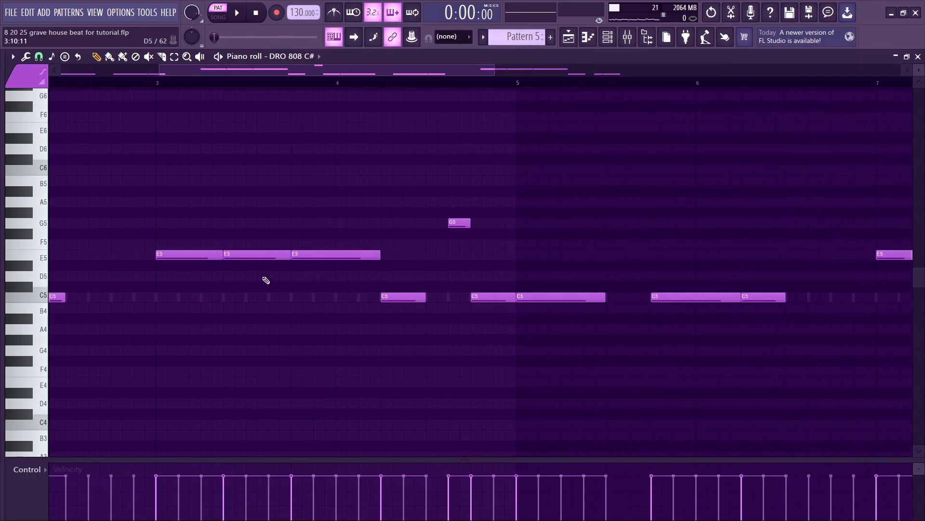
pyautogui.scroll(-3, 266, 279)
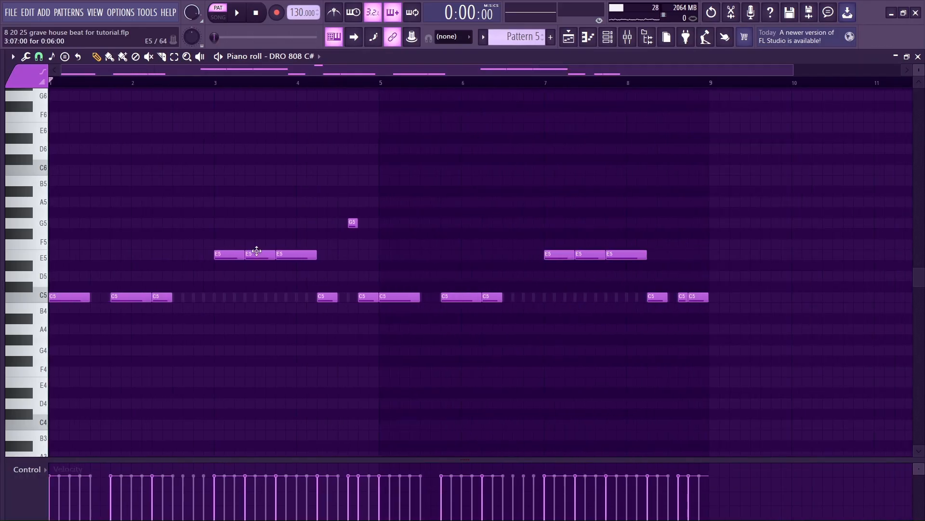
pyautogui.click(918, 57)
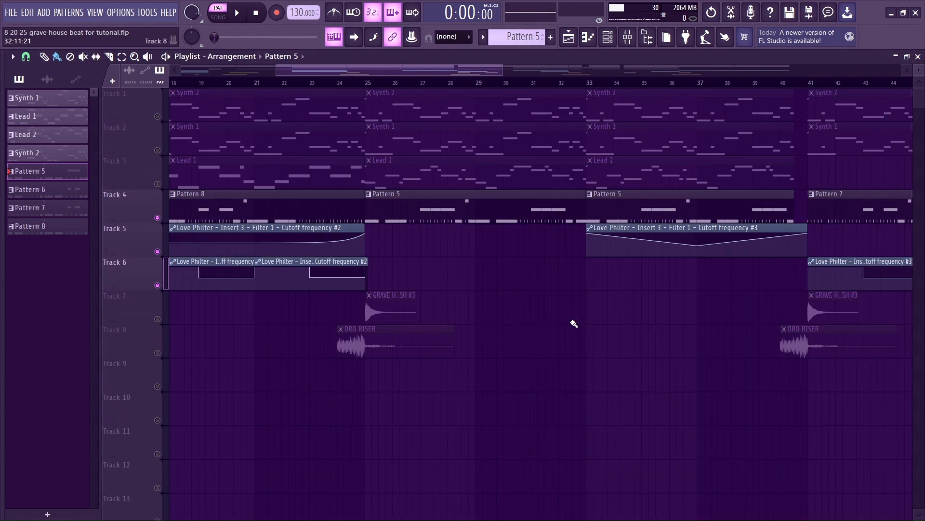
# Unmute synth and lead Tracks 1 to 3, and unmute all the remaining playlist tracks
pyautogui.scroll(-2, 606, 458)
pyautogui.scroll(5, 576, 476)
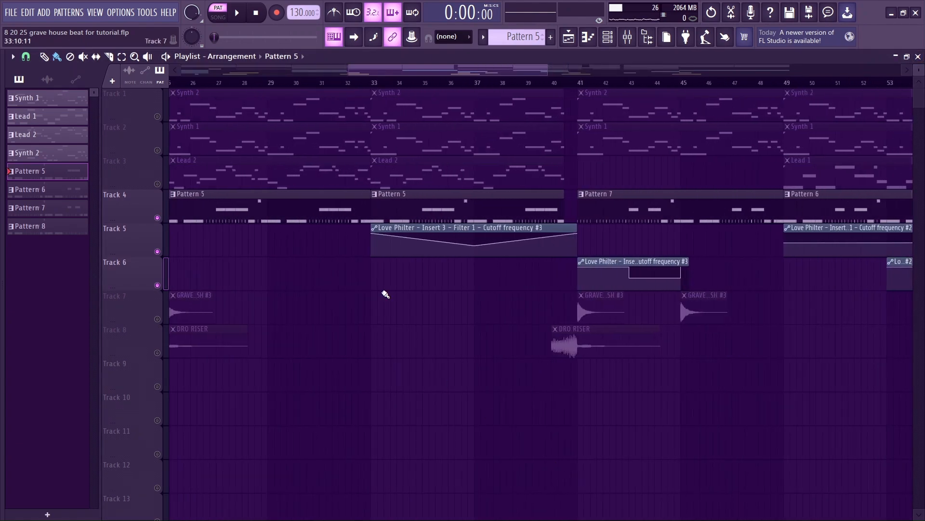
pyautogui.click(157, 184)
pyautogui.click(157, 150)
pyautogui.click(157, 116)
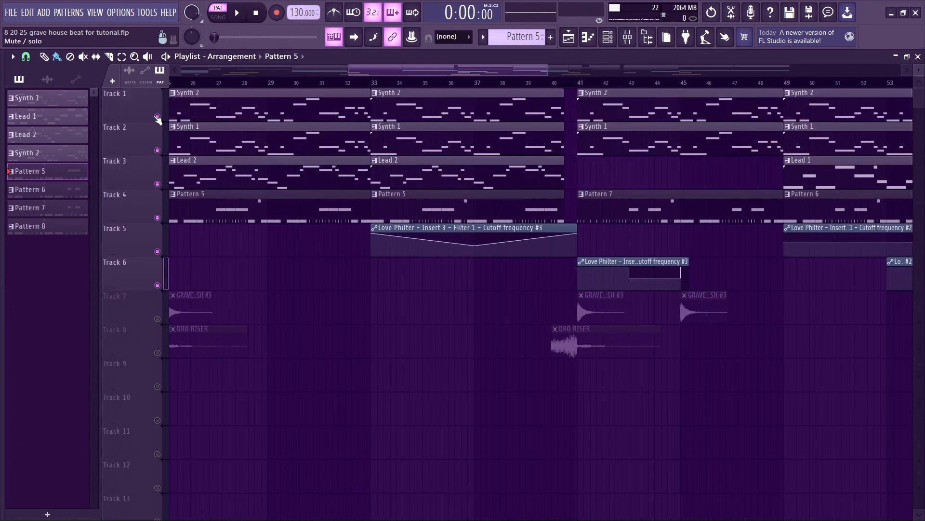
pyautogui.scroll(-2, 346, 327)
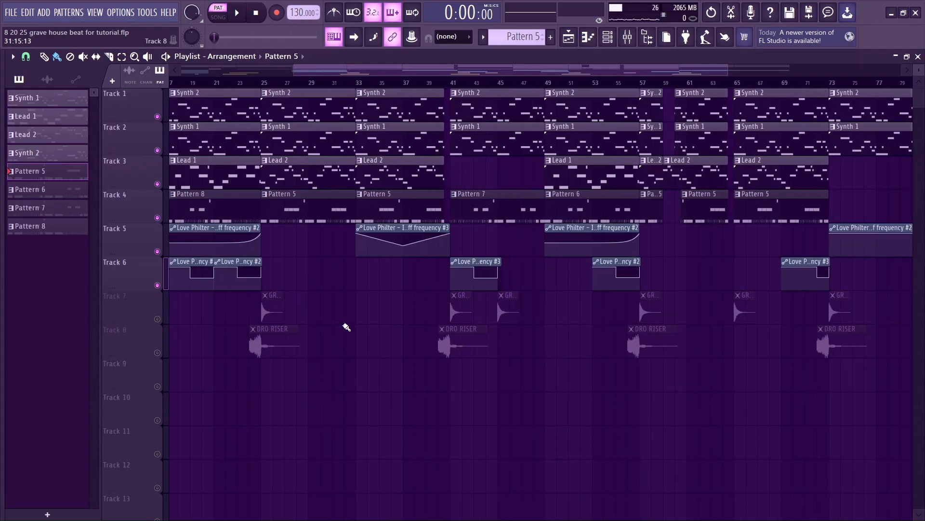
pyautogui.rightClick(157, 252)
pyautogui.rightClick(158, 251)
pyautogui.scroll(4, 354, 346)
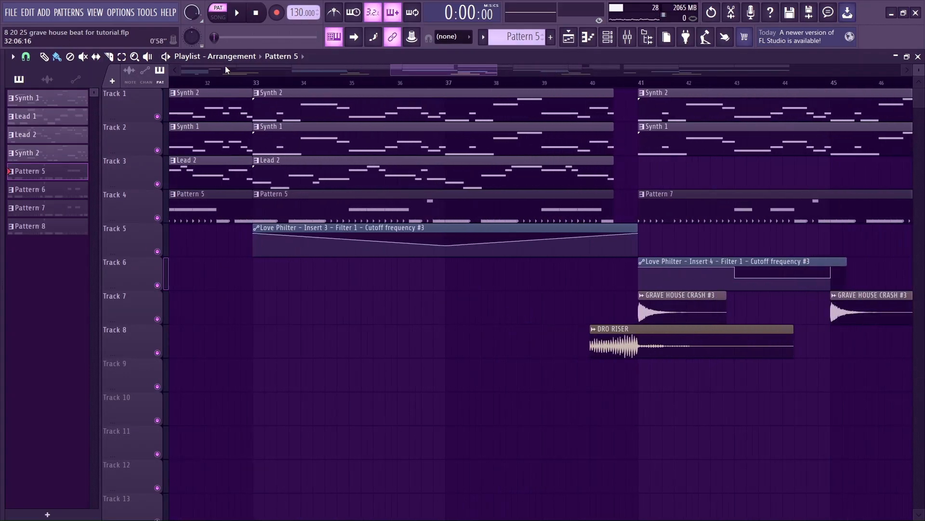
# Switch to song mode, place the playhead at bar 33, and examine the arrangement through the Pattern 7 section
pyautogui.click(251, 82)
pyautogui.click(255, 83)
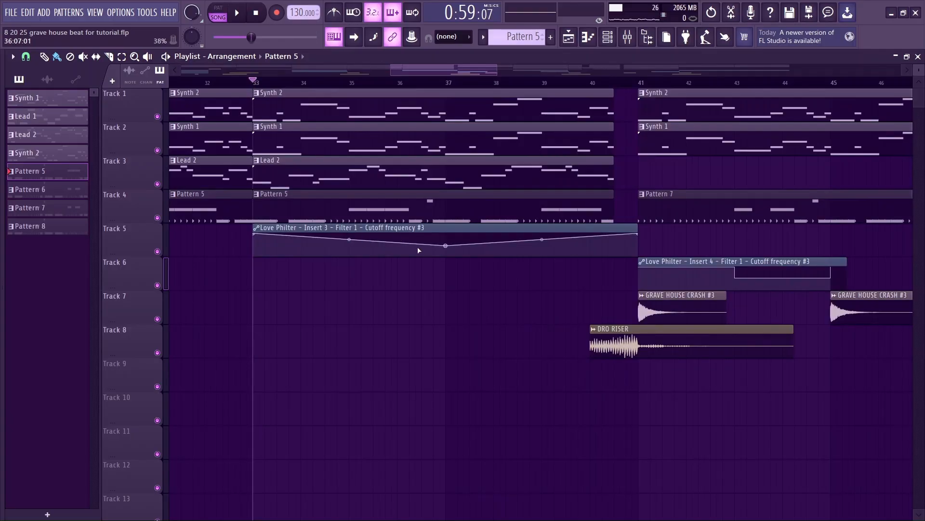
pyautogui.scroll(2, 579, 203)
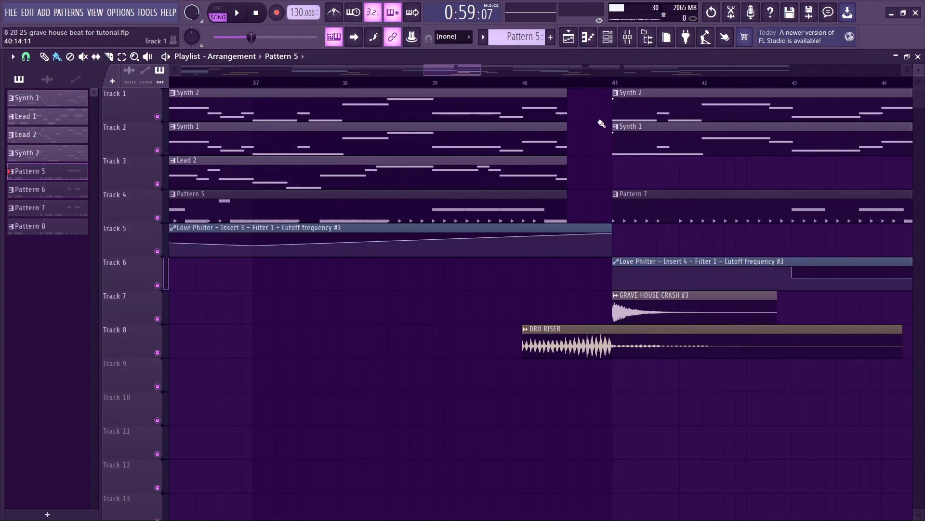
pyautogui.scroll(-4, 695, 248)
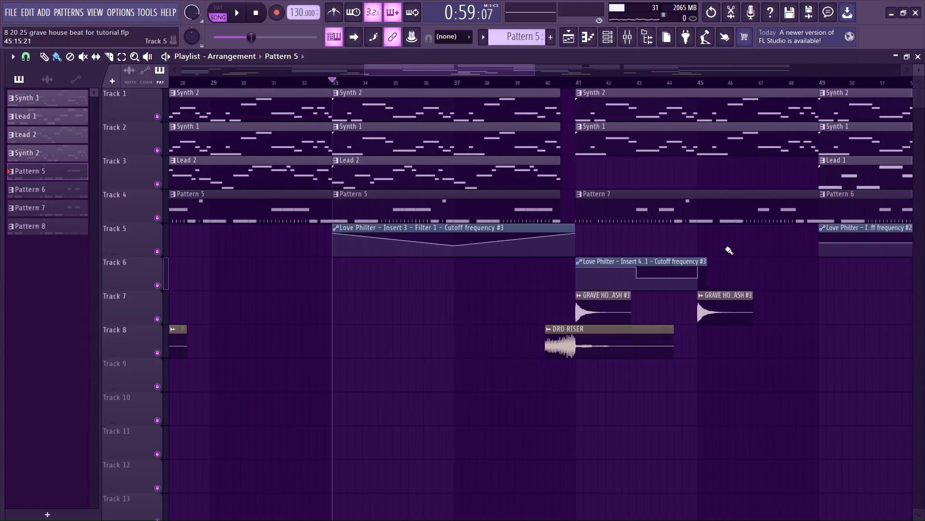
pyautogui.scroll(1, 754, 255)
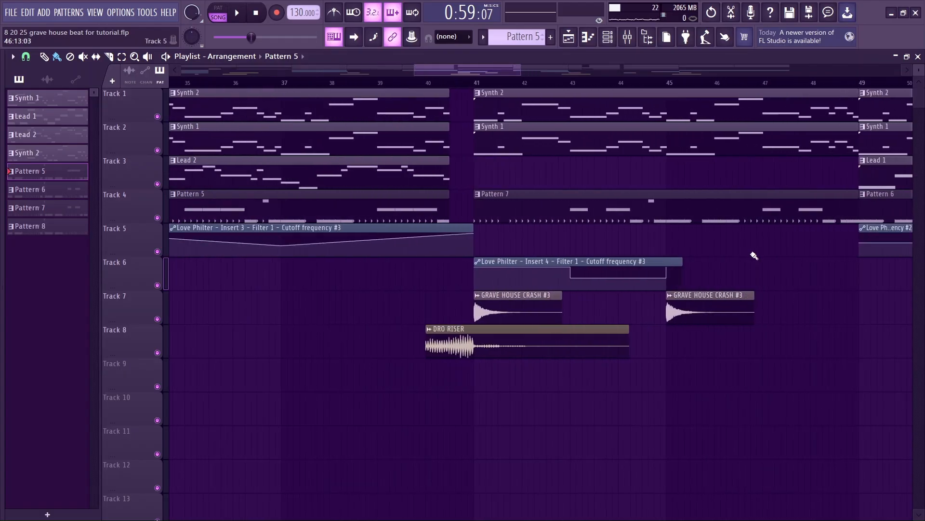
pyautogui.scroll(2, 754, 256)
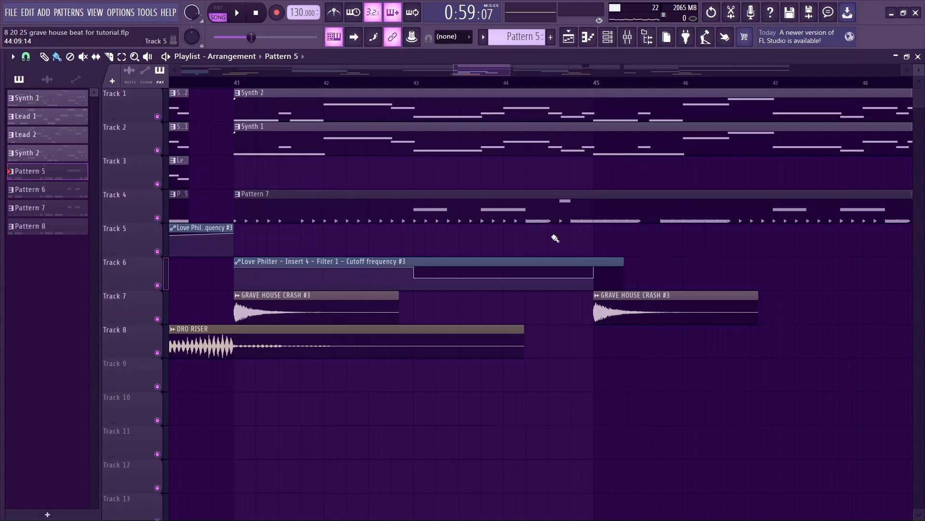
pyautogui.scroll(-5, 554, 237)
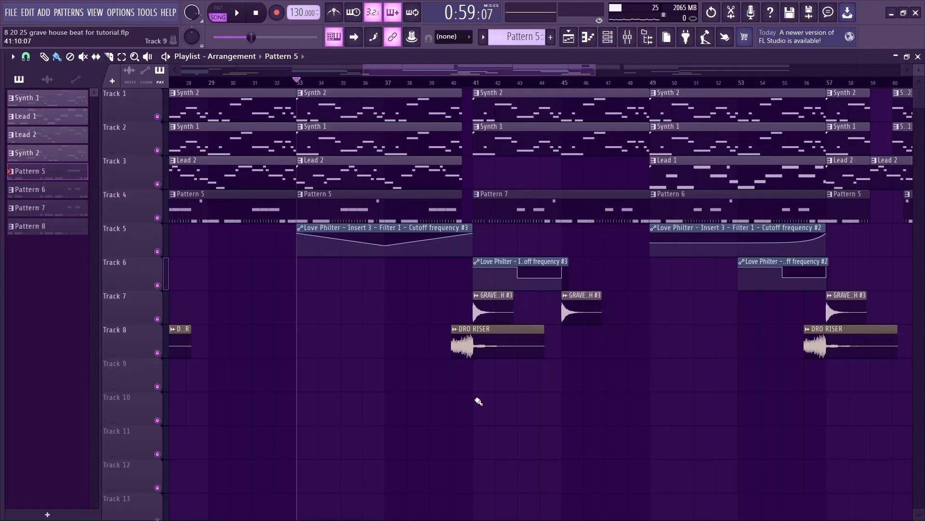
# Select the crash and DRO RISER clips around bar 41, and narrow the selection to the DRO RISER clip
pyautogui.scroll(5, 479, 401)
pyautogui.moveTo(537, 424); pyautogui.dragTo(403, 292)
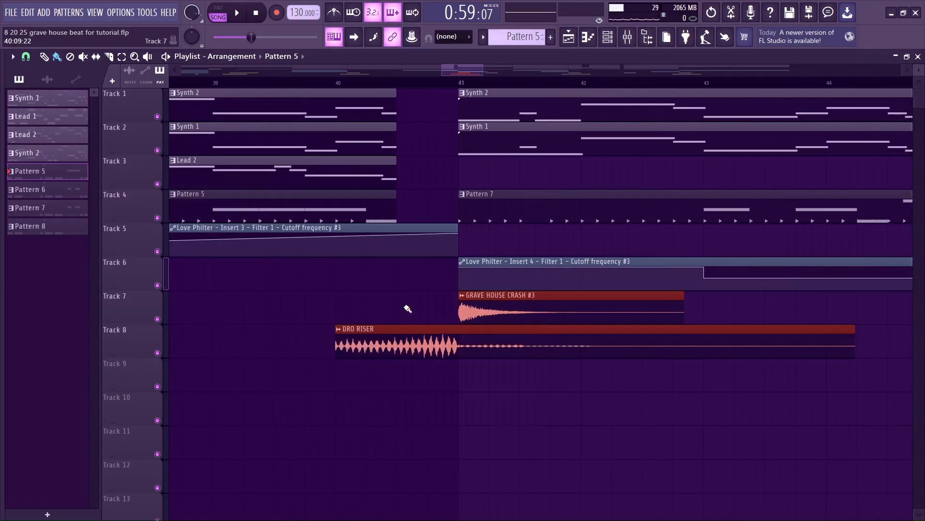
pyautogui.scroll(-4, 508, 386)
pyautogui.scroll(4, 513, 343)
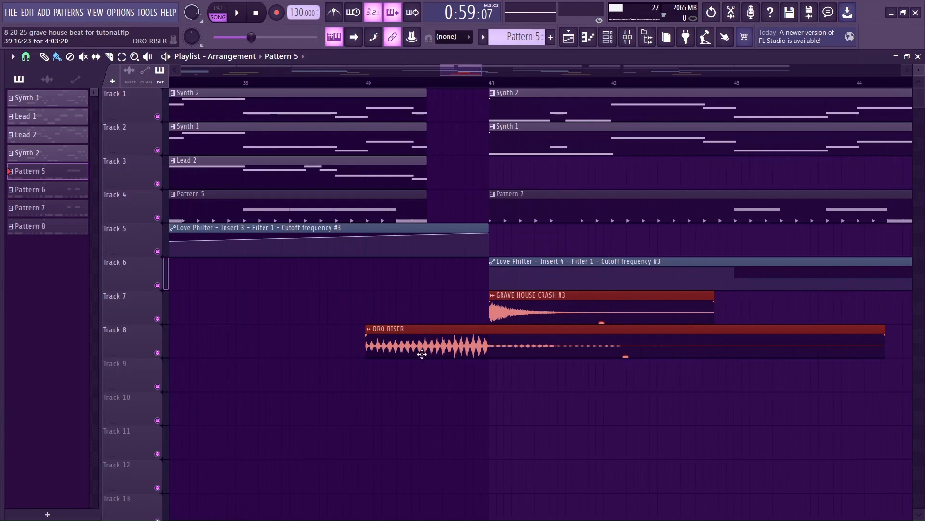
pyautogui.moveTo(451, 383); pyautogui.dragTo(396, 321)
pyautogui.scroll(-5, 521, 435)
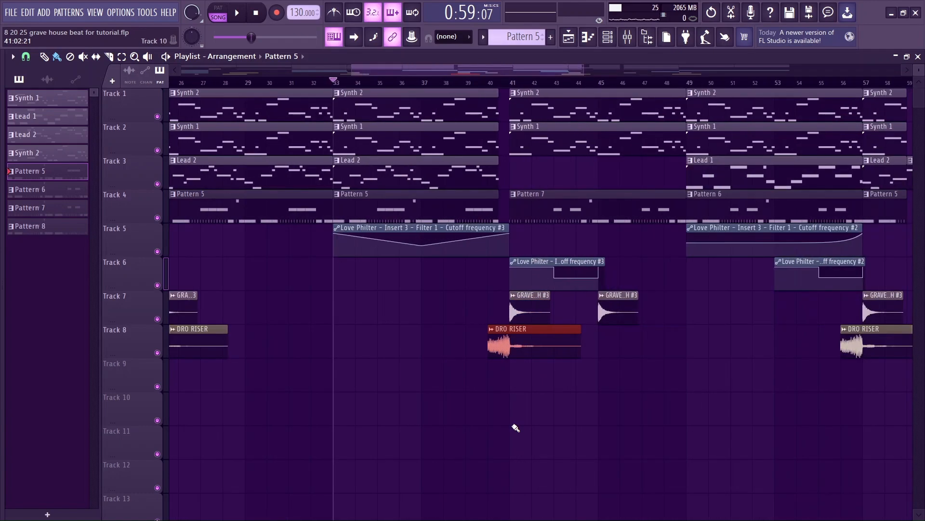
# Play the arrangement from bar 33 into the Pattern 7 section, stopping just after bar 45
pyautogui.scroll(-5, 516, 427)
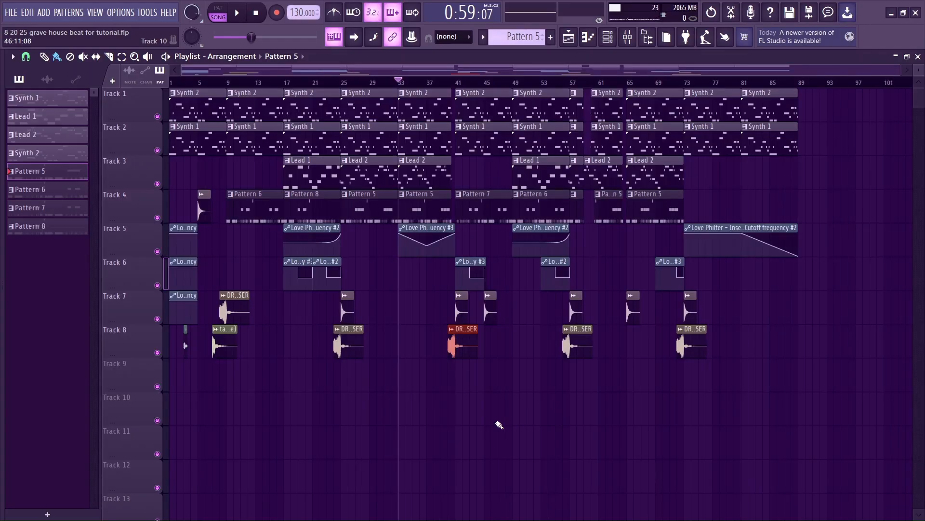
pyautogui.scroll(2, 484, 423)
pyautogui.scroll(3, 340, 435)
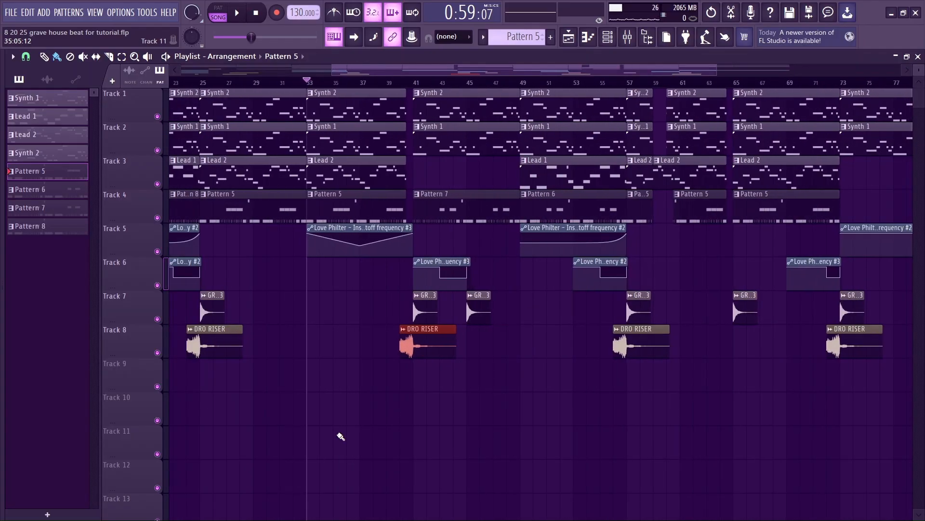
pyautogui.press('space')
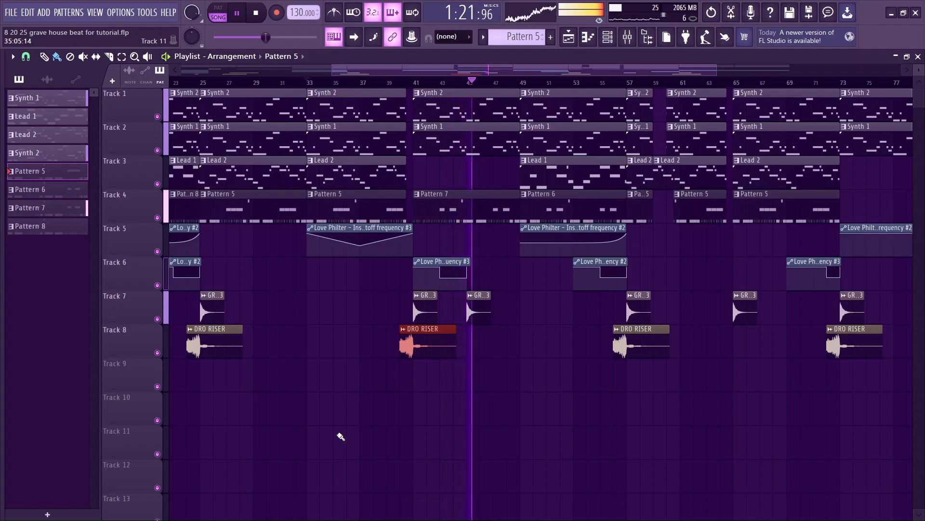
pyautogui.press('space')
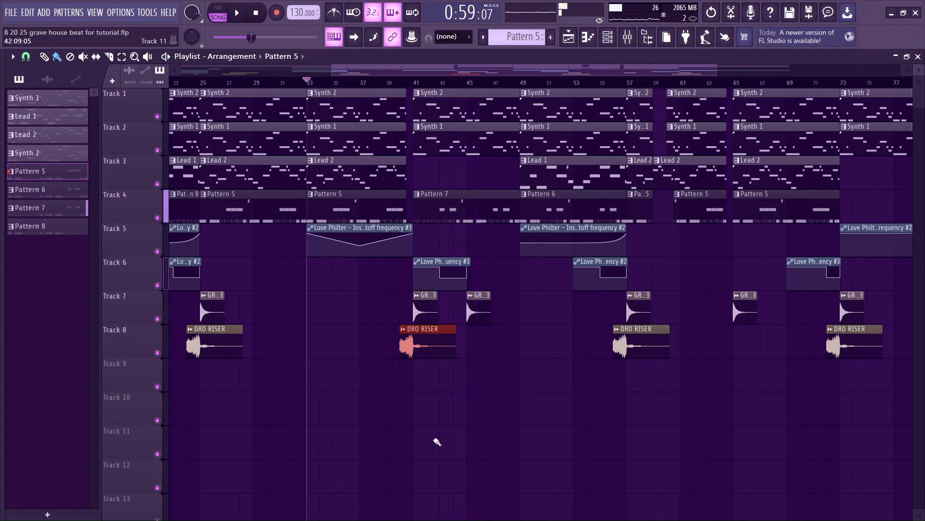
# Examine the arrangement from bar 41 onward, focusing on the section around bar 57
pyautogui.scroll(5, 438, 440)
pyautogui.scroll(-6, 577, 479)
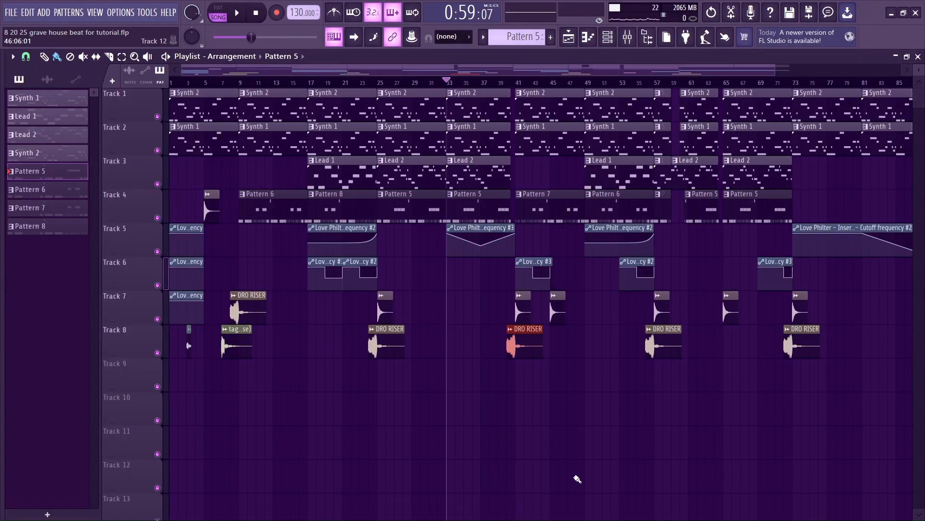
pyautogui.scroll(6, 578, 478)
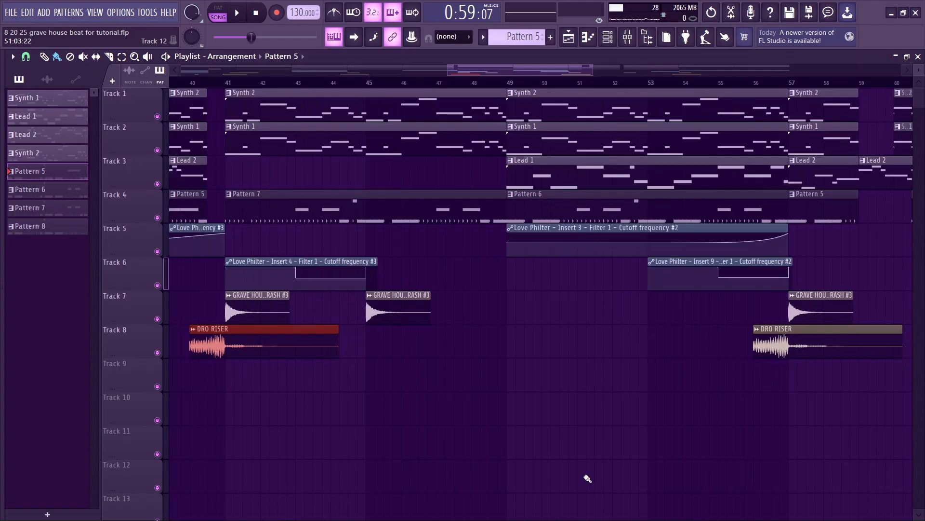
pyautogui.scroll(-7, 587, 478)
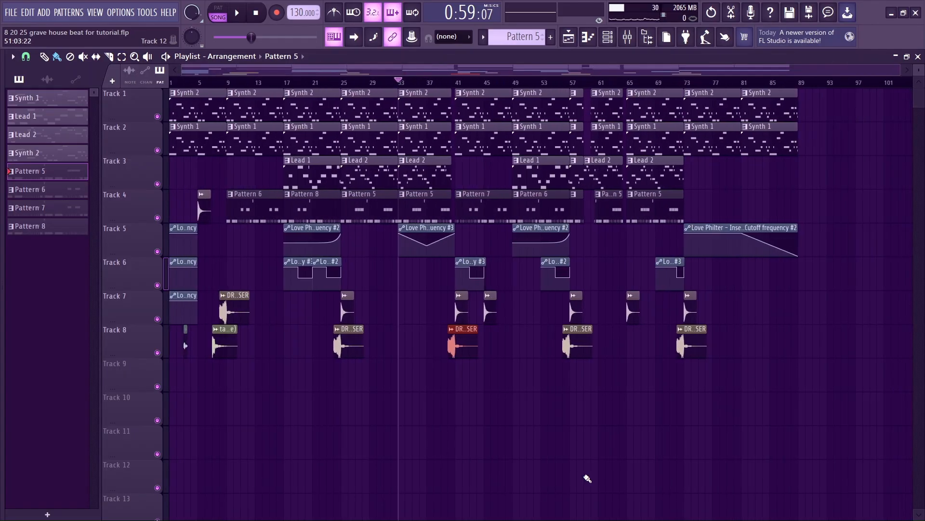
pyautogui.scroll(3, 775, 446)
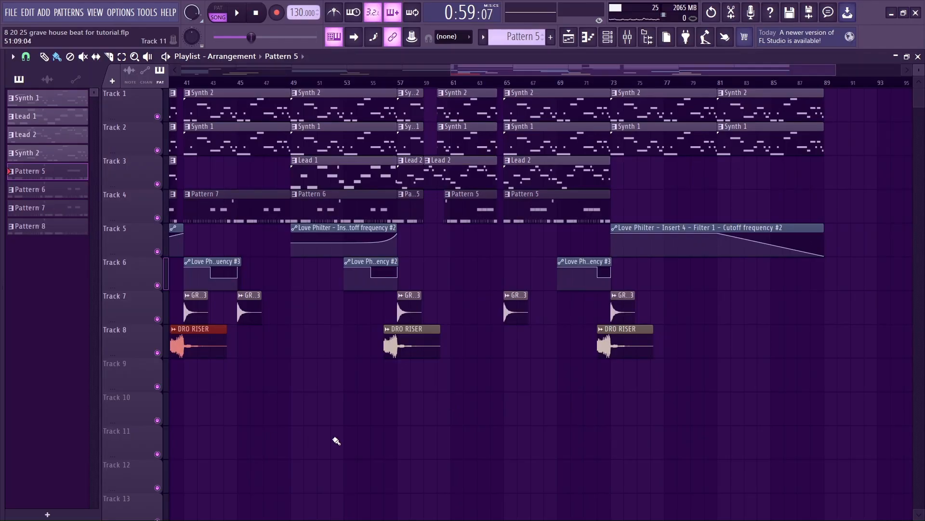
pyautogui.scroll(6, 337, 440)
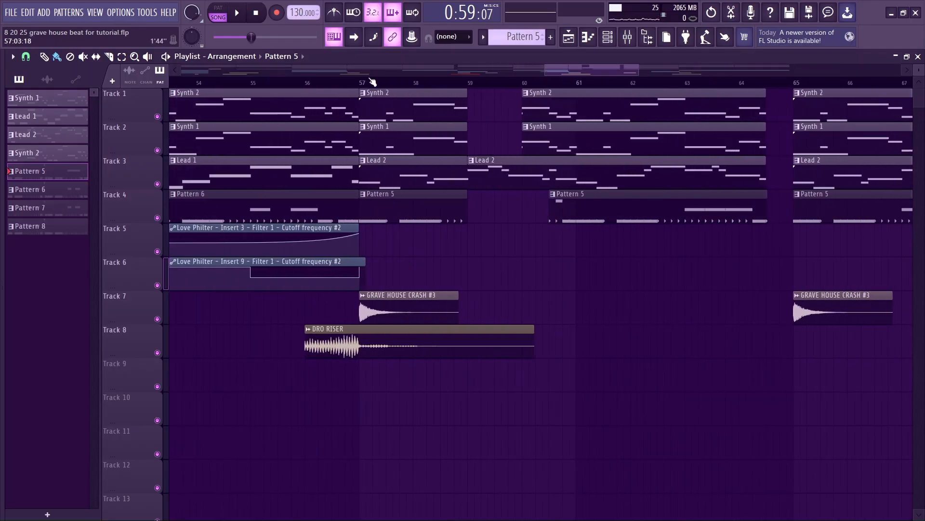
# Place the playhead at bar 53, and select the Lead 2 clip starting at bar 59 on Track 3
pyautogui.click(361, 81)
pyautogui.scroll(-3, 367, 95)
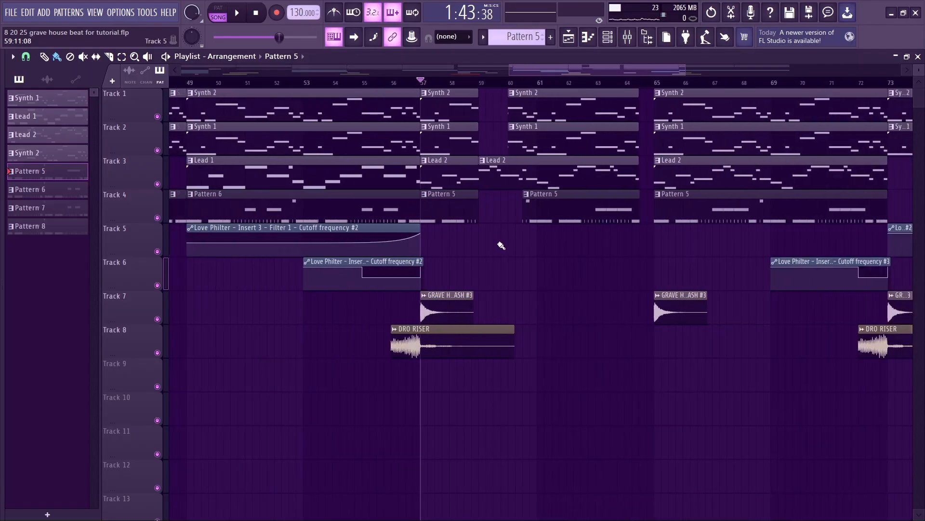
pyautogui.click(348, 77)
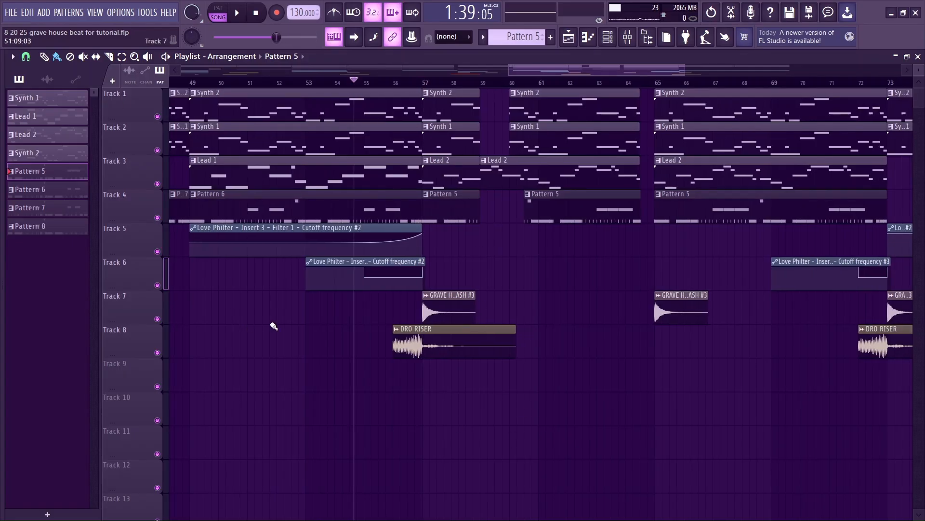
pyautogui.scroll(3, 352, 371)
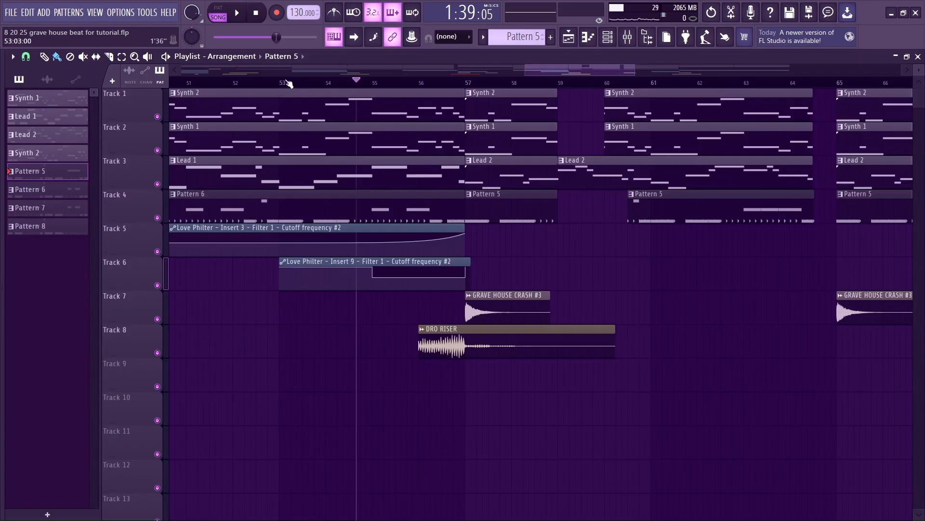
pyautogui.click(286, 81)
pyautogui.scroll(2, 620, 182)
pyautogui.moveTo(563, 213); pyautogui.dragTo(540, 177)
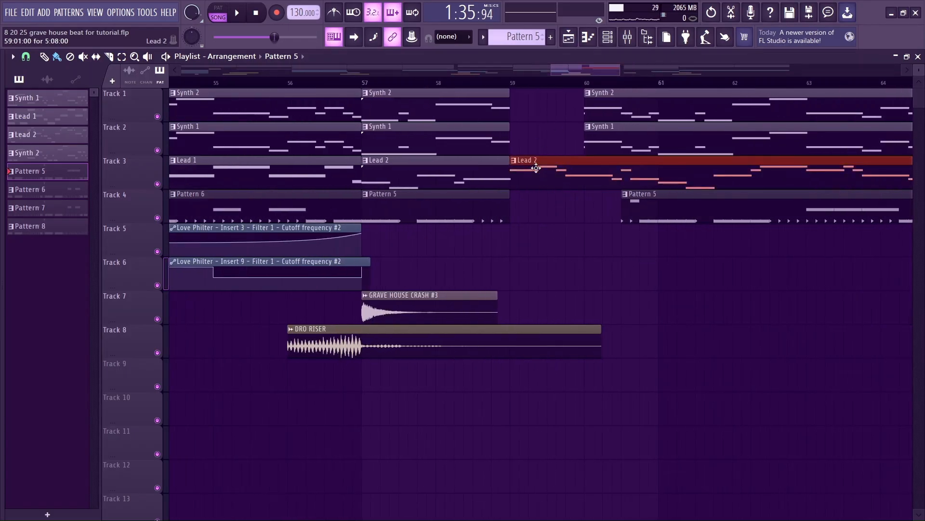
# Play the arrangement from bar 53 through the Lead 2 break at bar 59, stopping just after bar 65
pyautogui.scroll(-2, 572, 273)
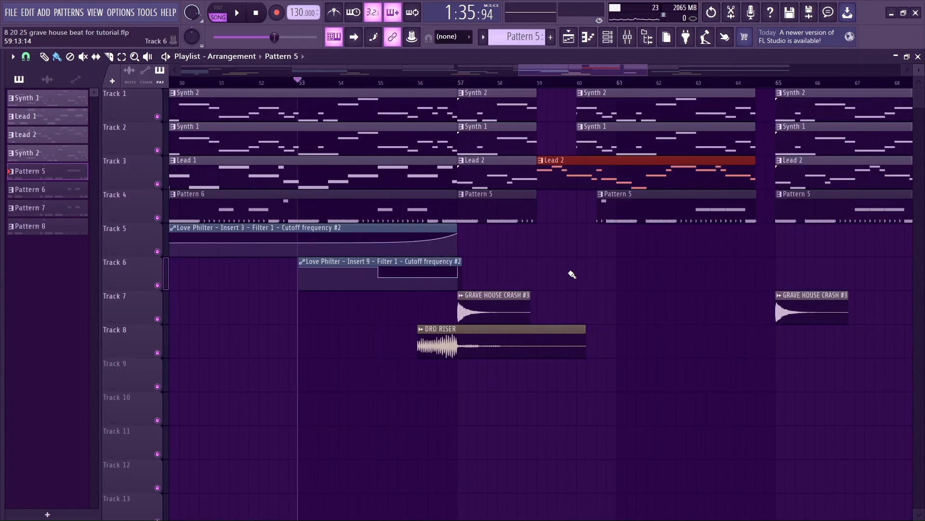
pyautogui.press('space')
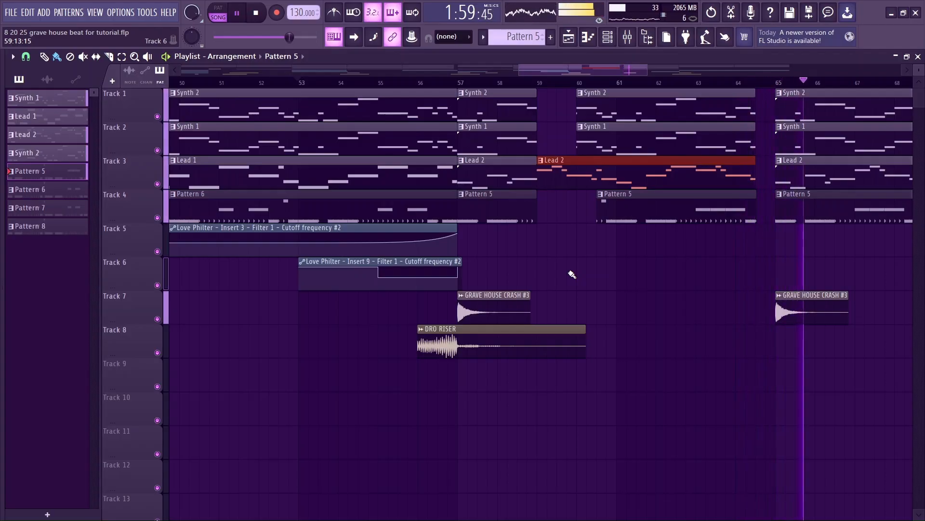
pyautogui.press('space')
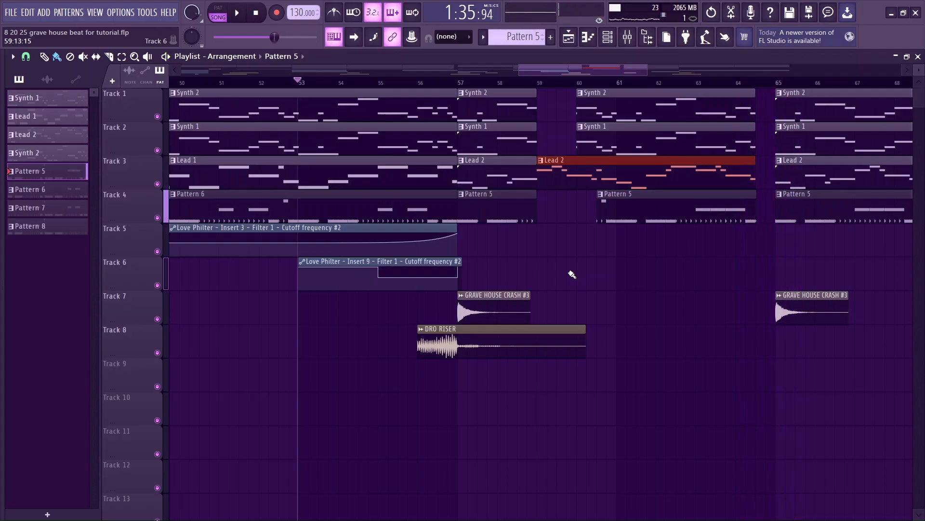
# Play the filtered synth outro from bar 81 to the arrangement's end, and return the playhead to bar 1
pyautogui.scroll(-3, 573, 245)
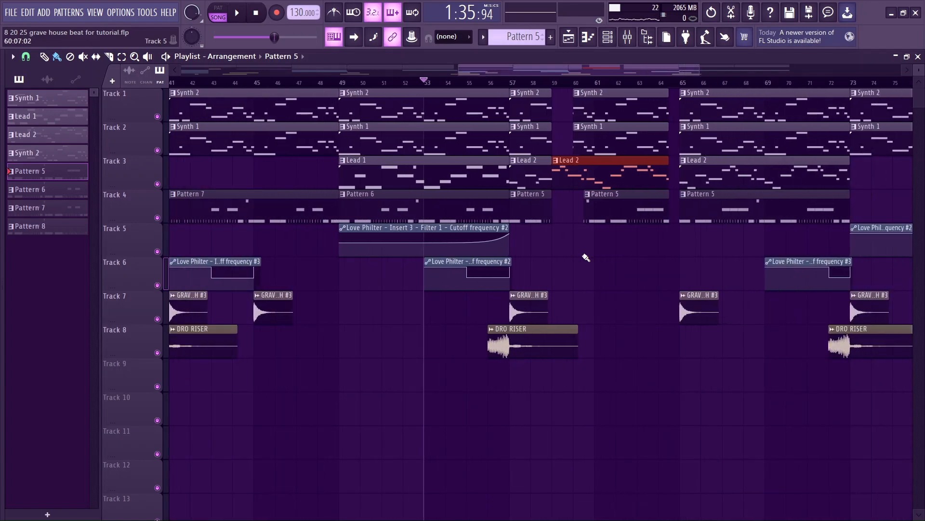
pyautogui.scroll(4, 585, 259)
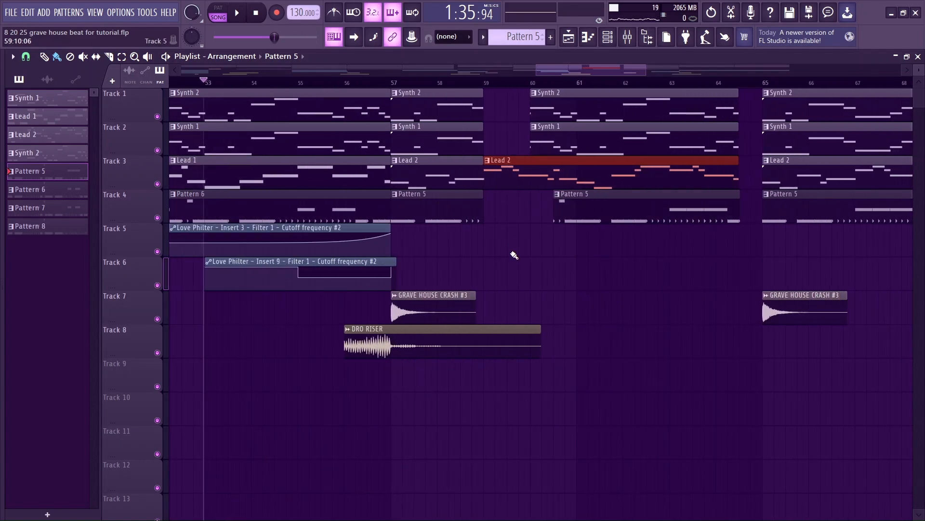
pyautogui.scroll(-3, 514, 255)
pyautogui.scroll(-3, 514, 255)
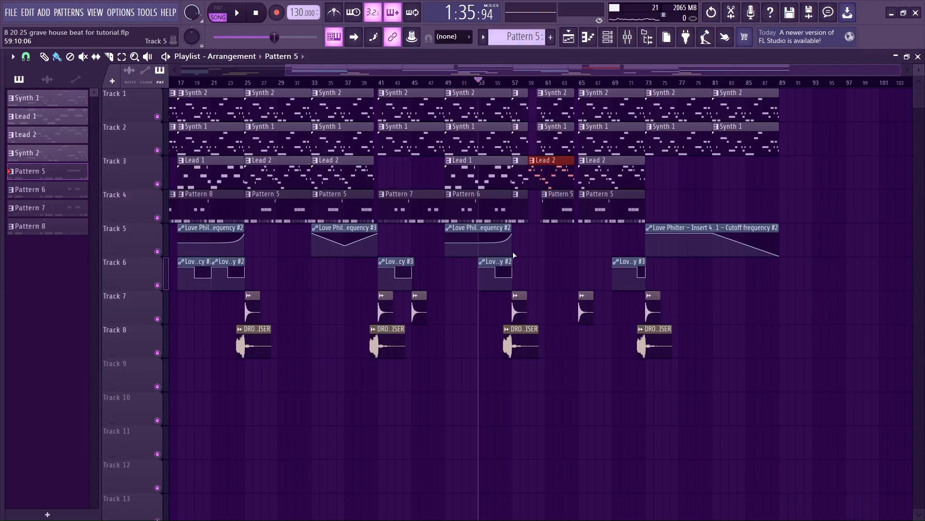
pyautogui.scroll(5, 713, 324)
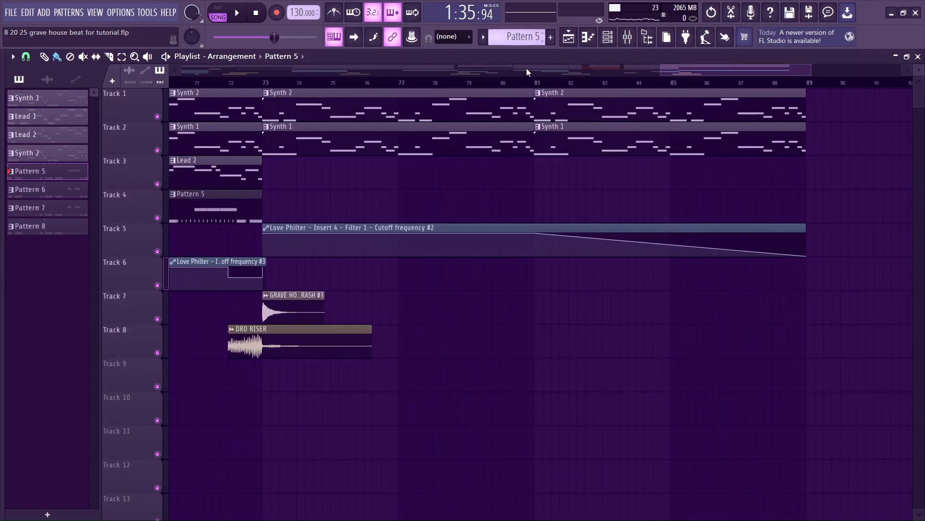
pyautogui.click(535, 83)
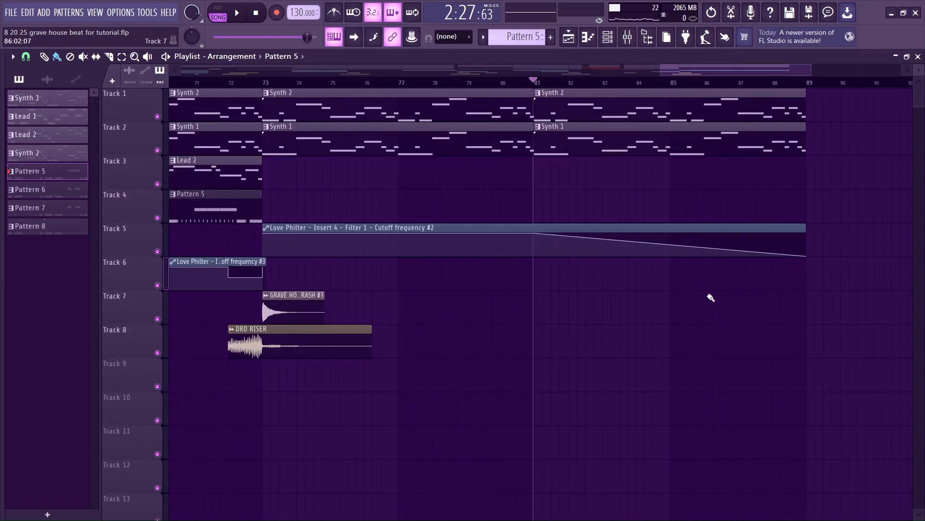
pyautogui.scroll(-5, 811, 360)
pyautogui.press('space')
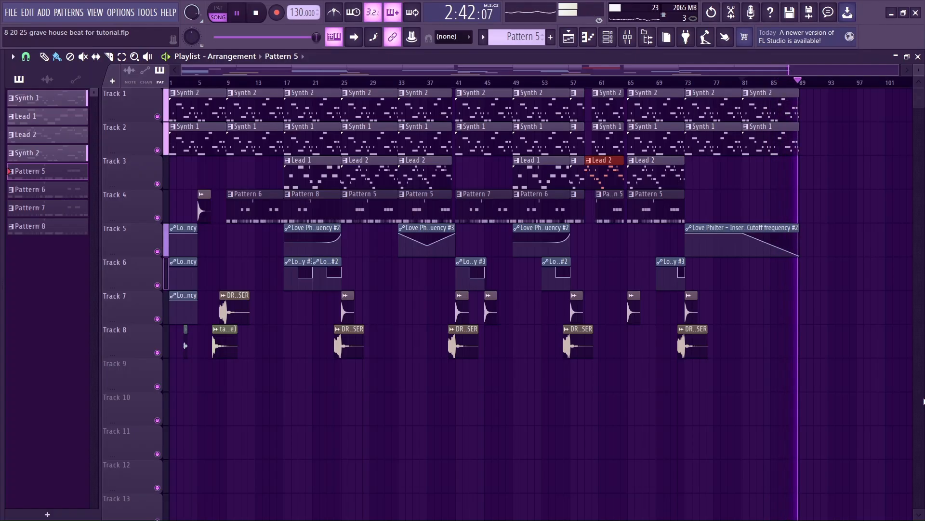
pyautogui.press('space')
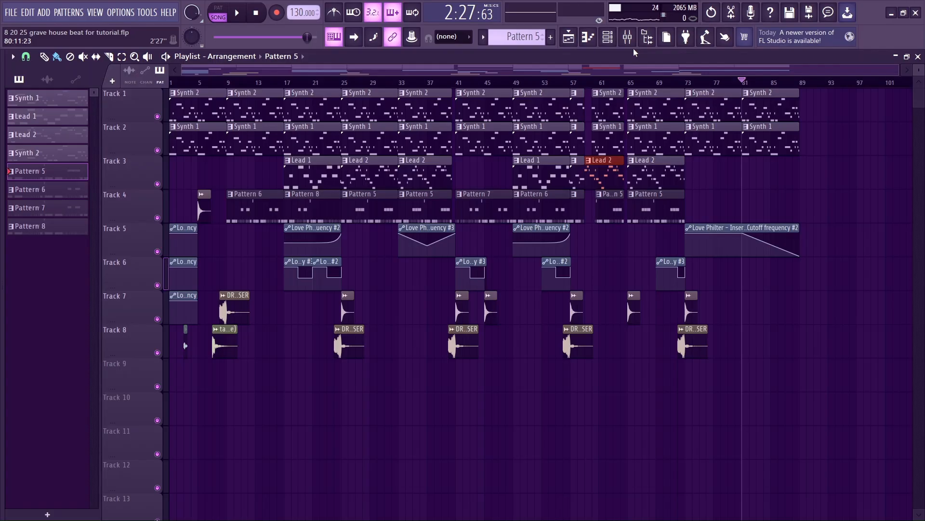
pyautogui.moveTo(286, 86); pyautogui.dragTo(113, 82)
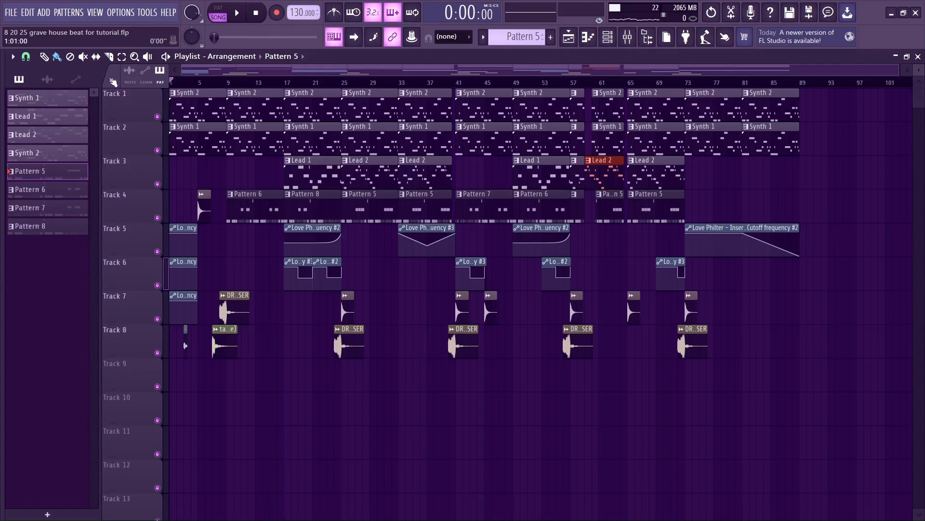